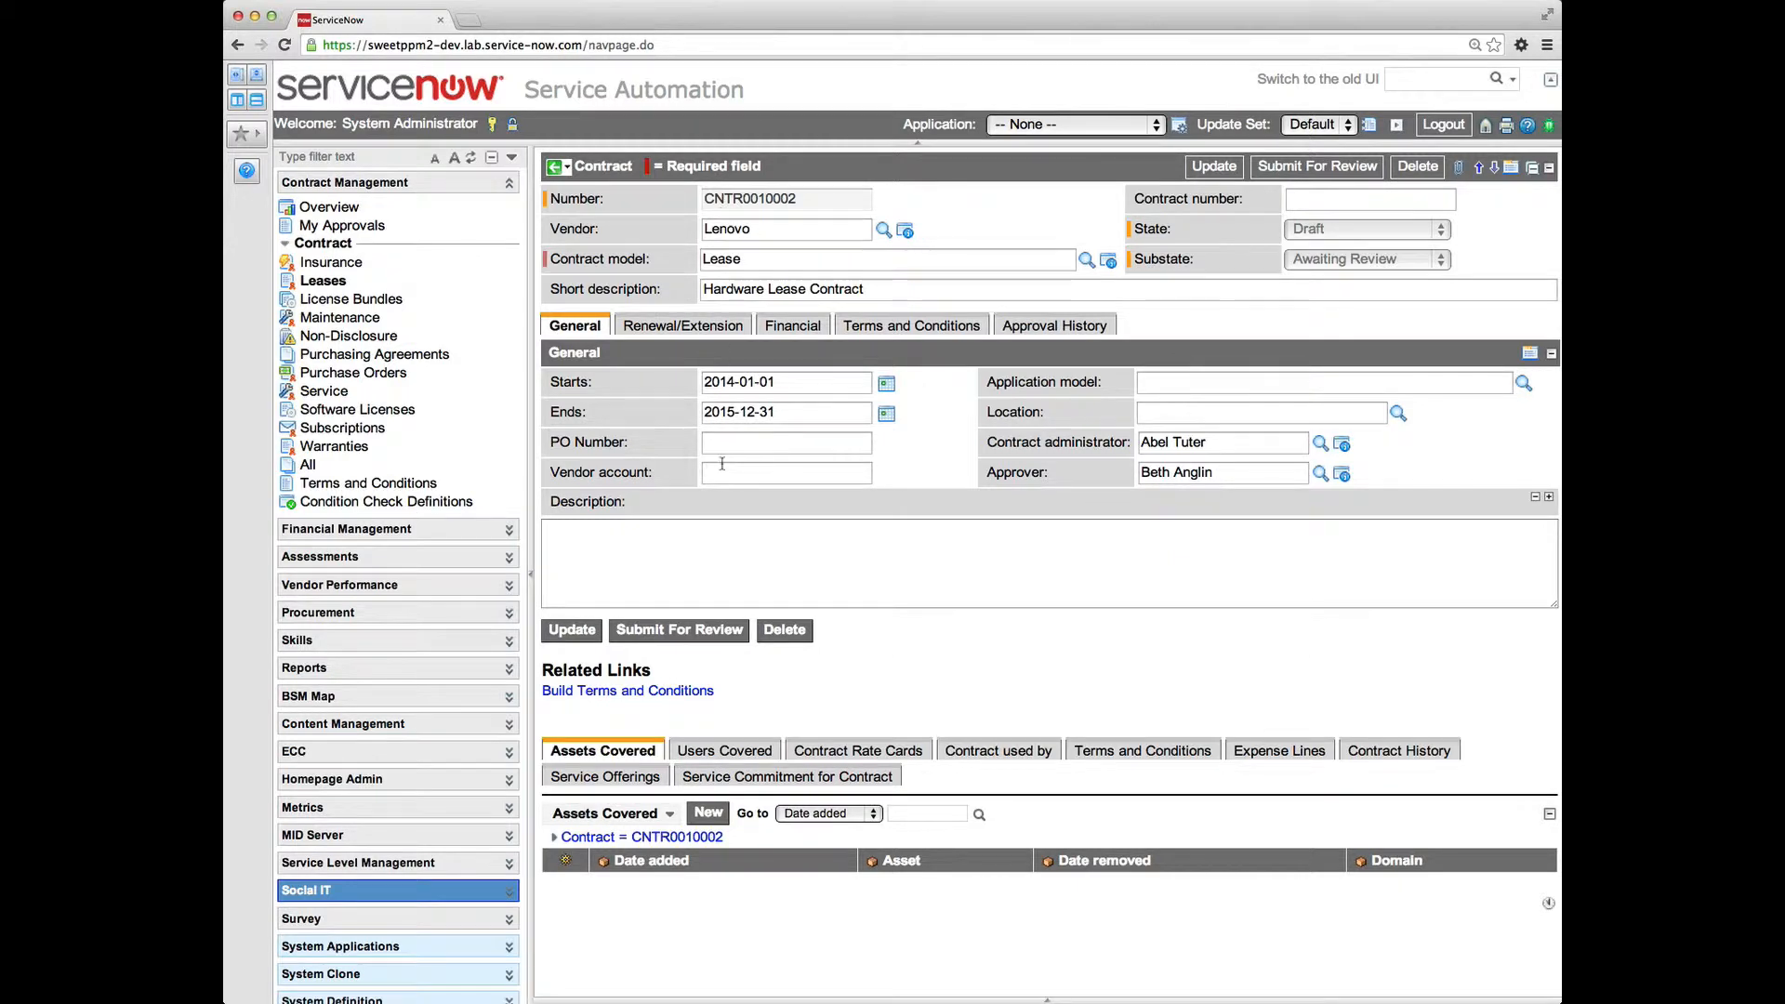
# Start a new covered asset entry for the contract with P22877 - Lenovo ThinkStation D20 as the asset.
pyautogui.click(707, 813)
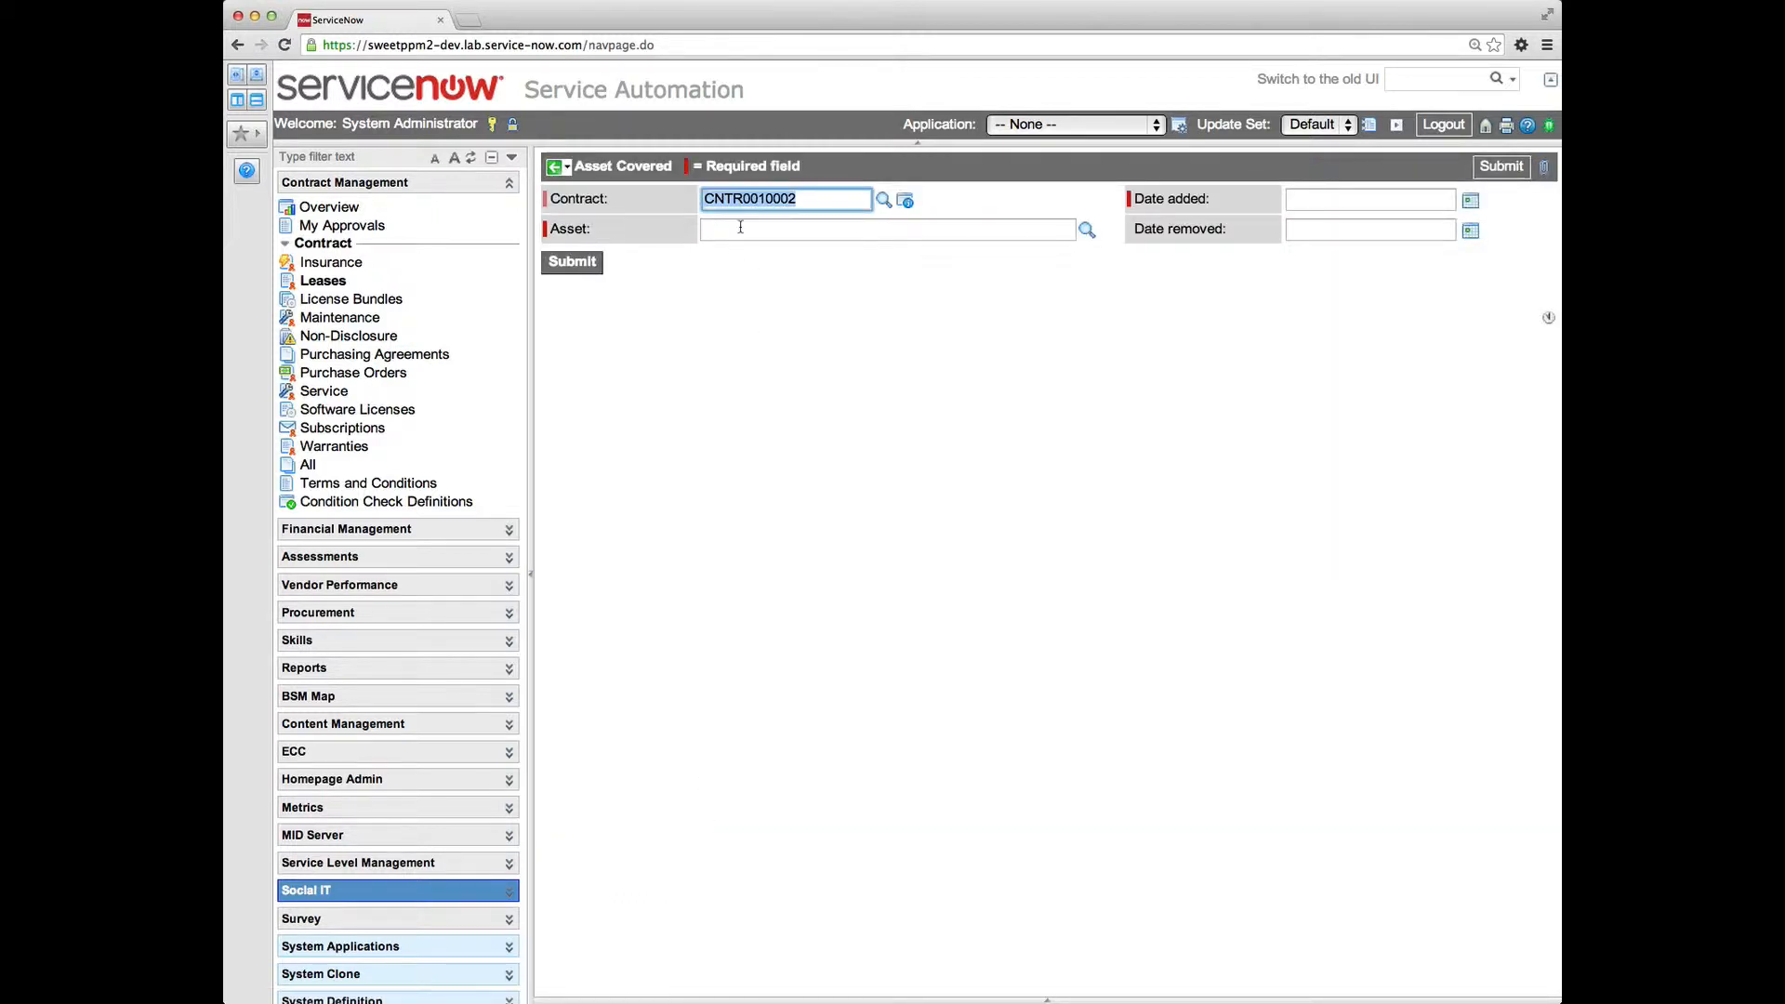
pyautogui.click(742, 227)
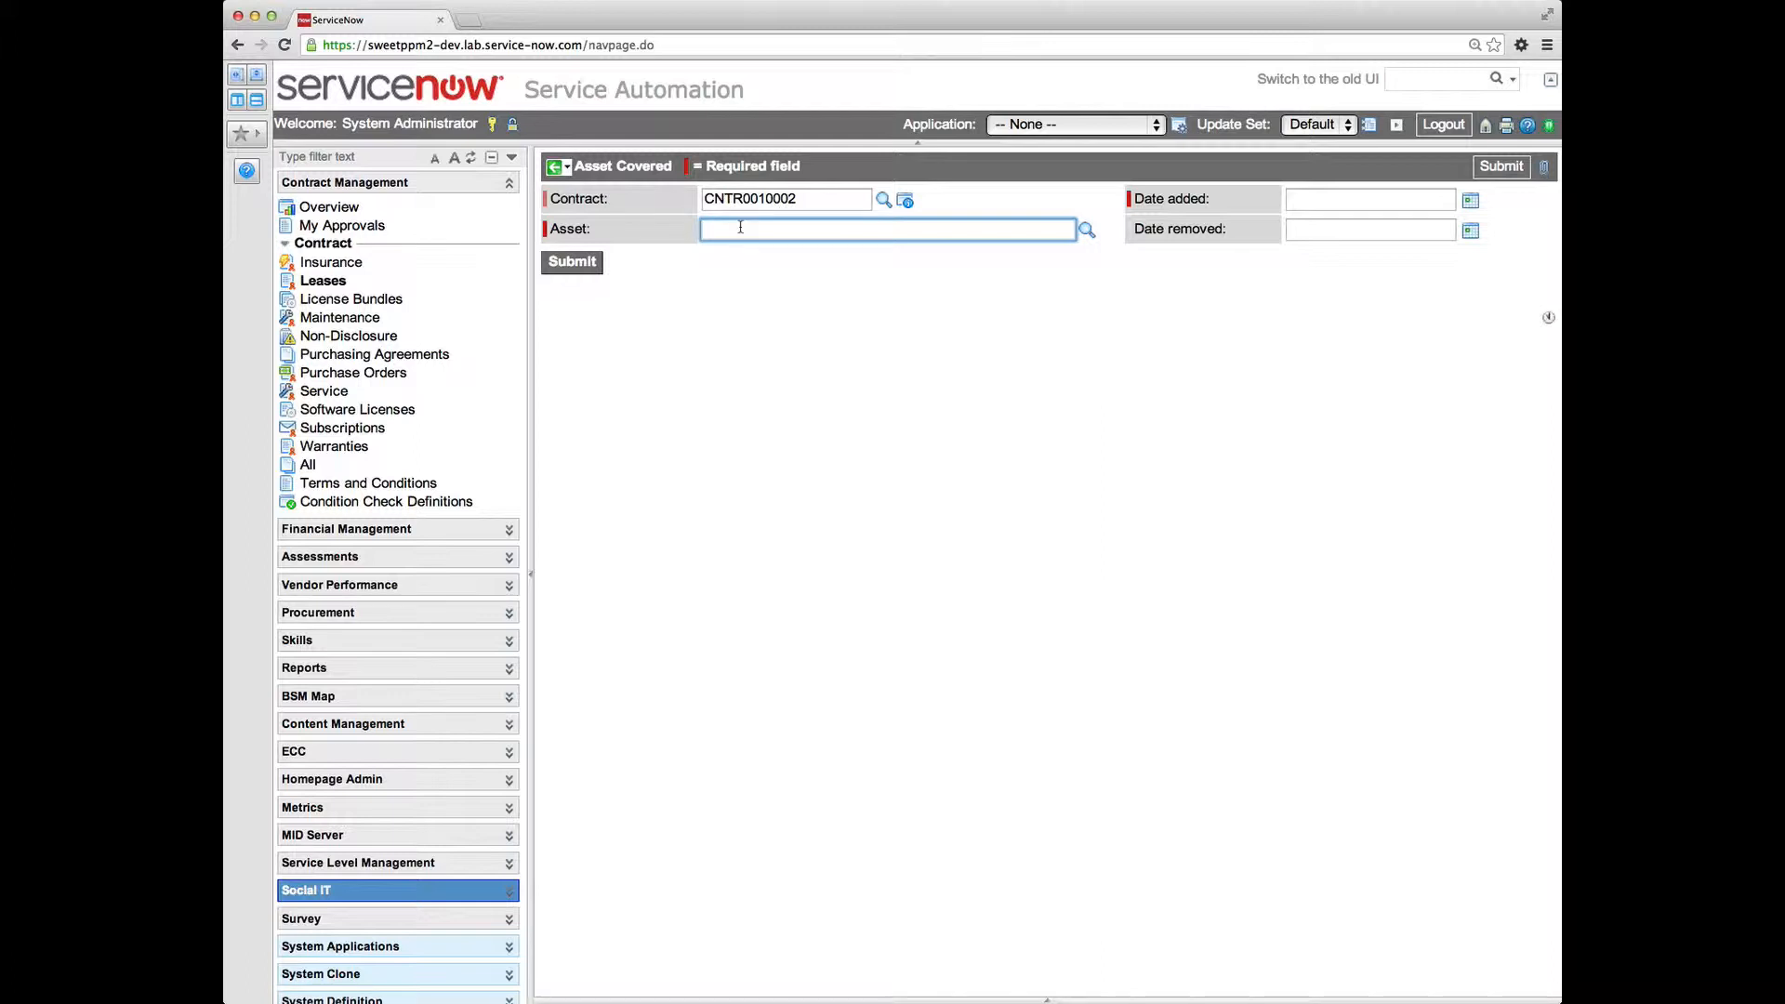
pyautogui.write('p22')
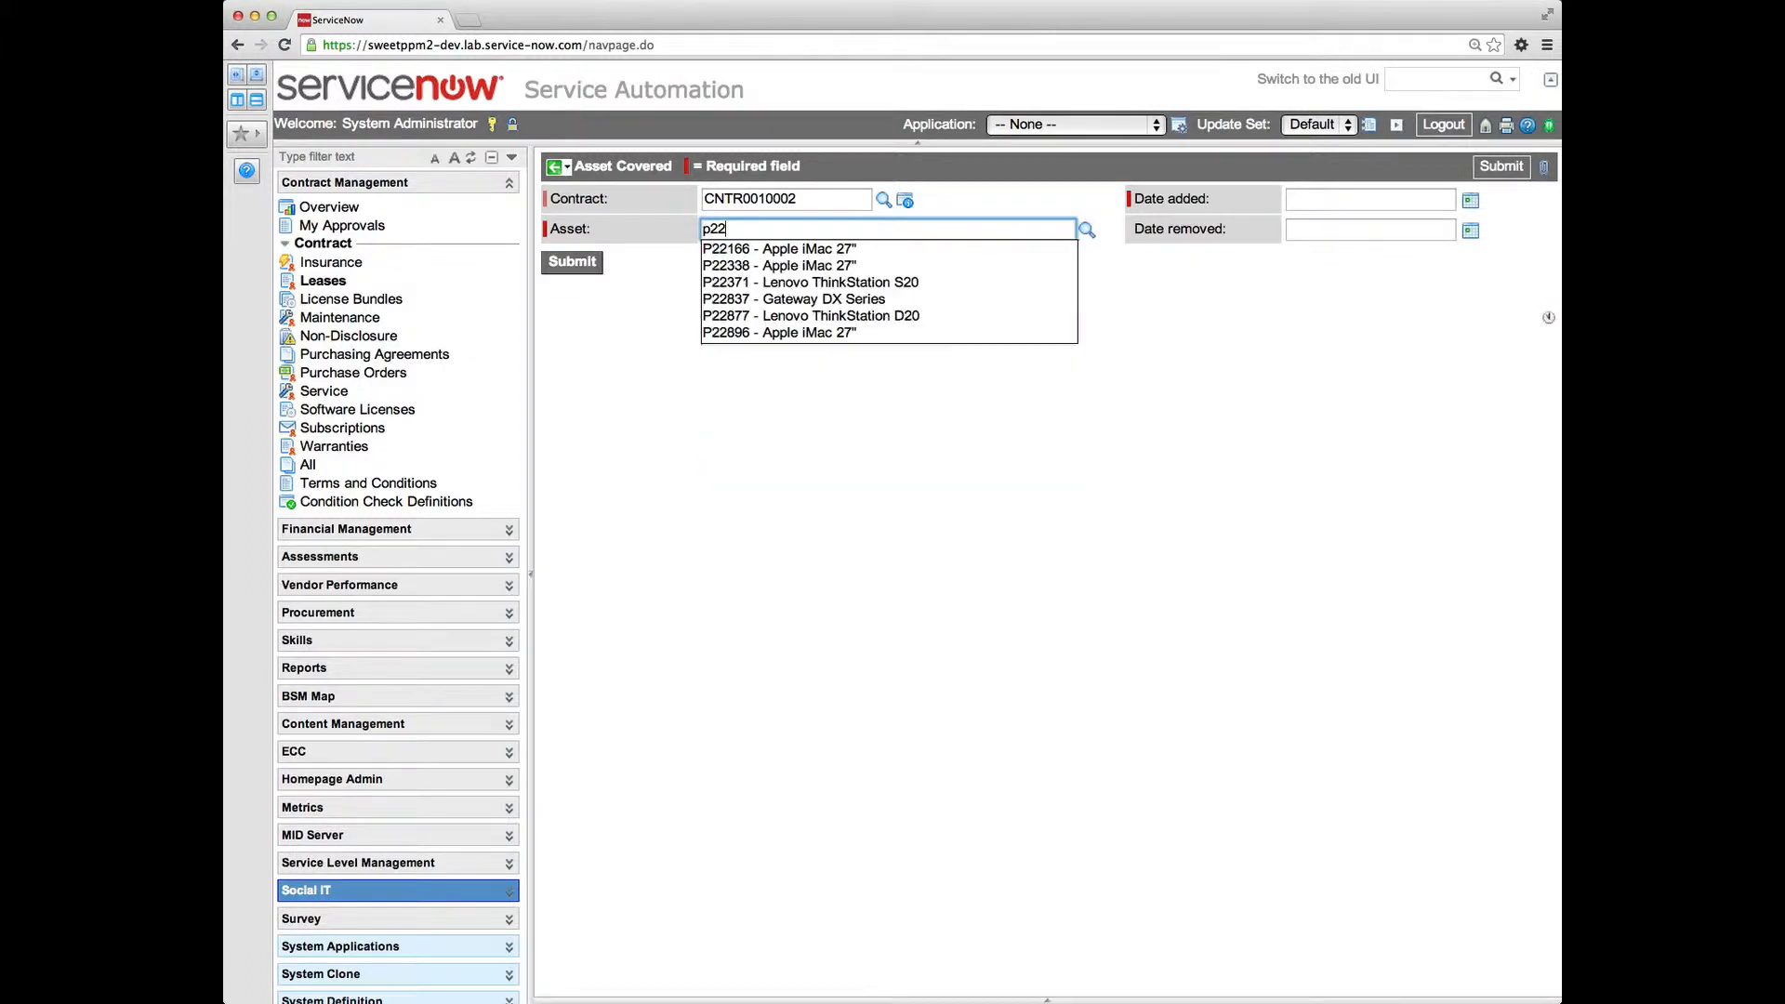
pyautogui.write('8')
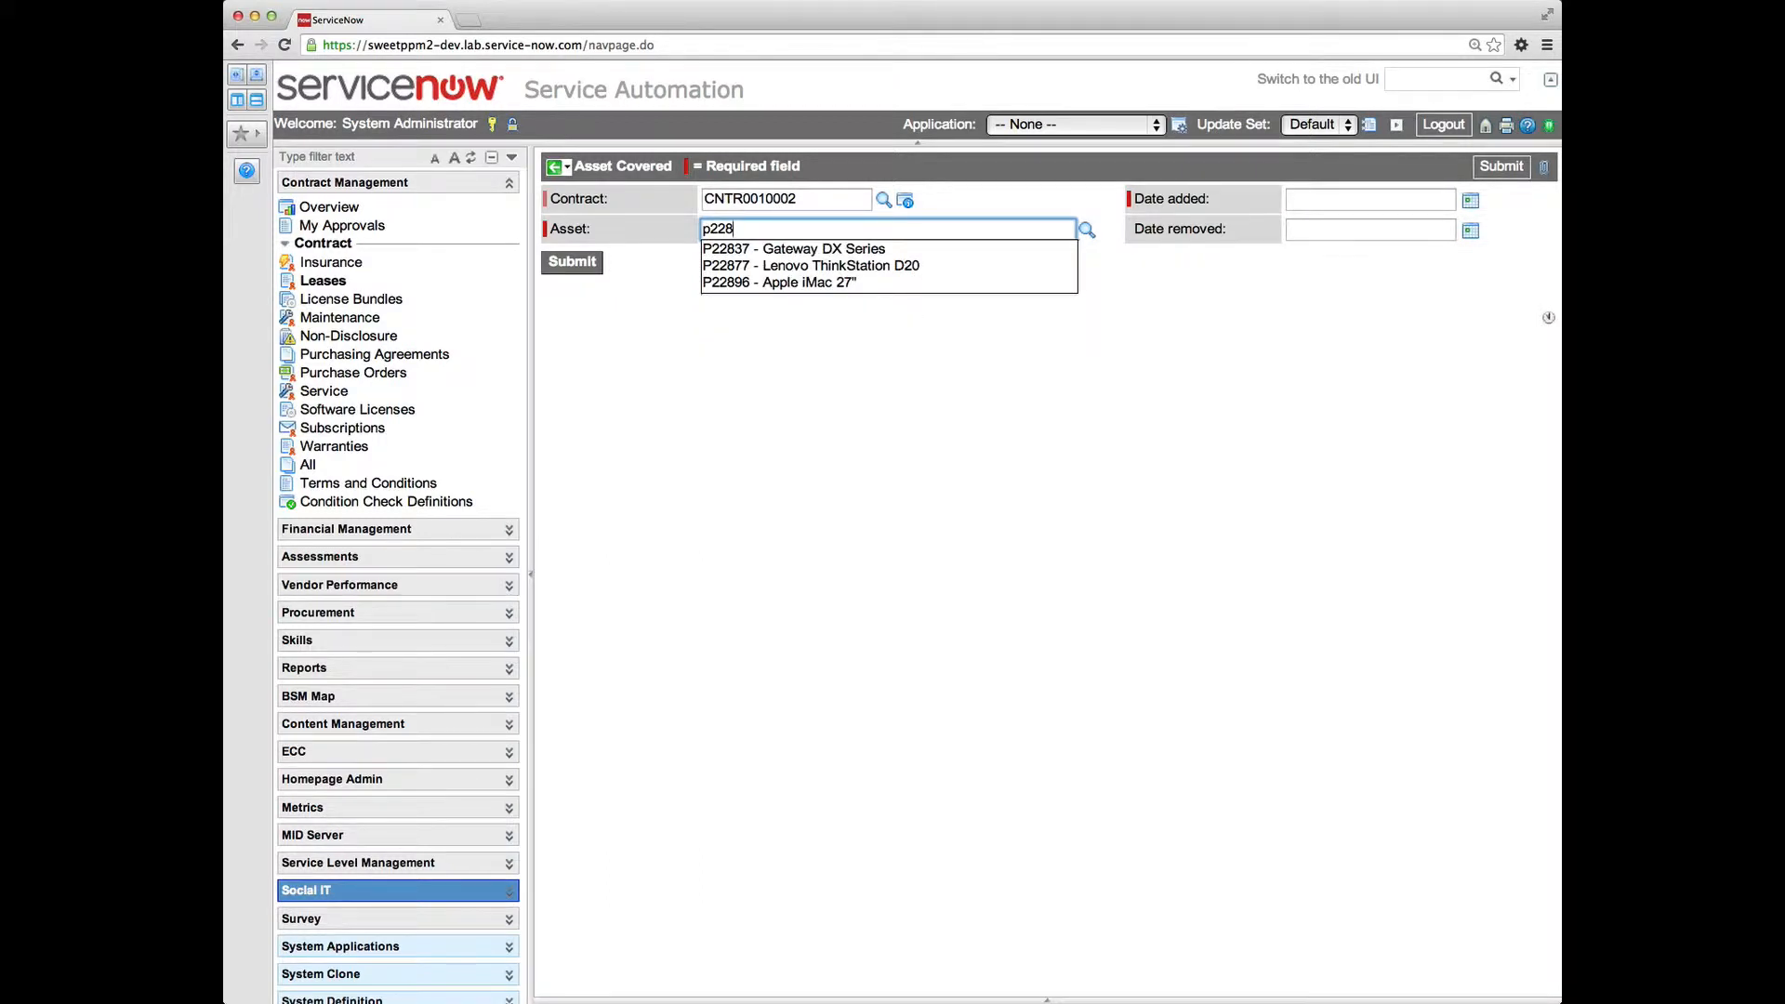
pyautogui.press('Down')
pyautogui.press('Down')
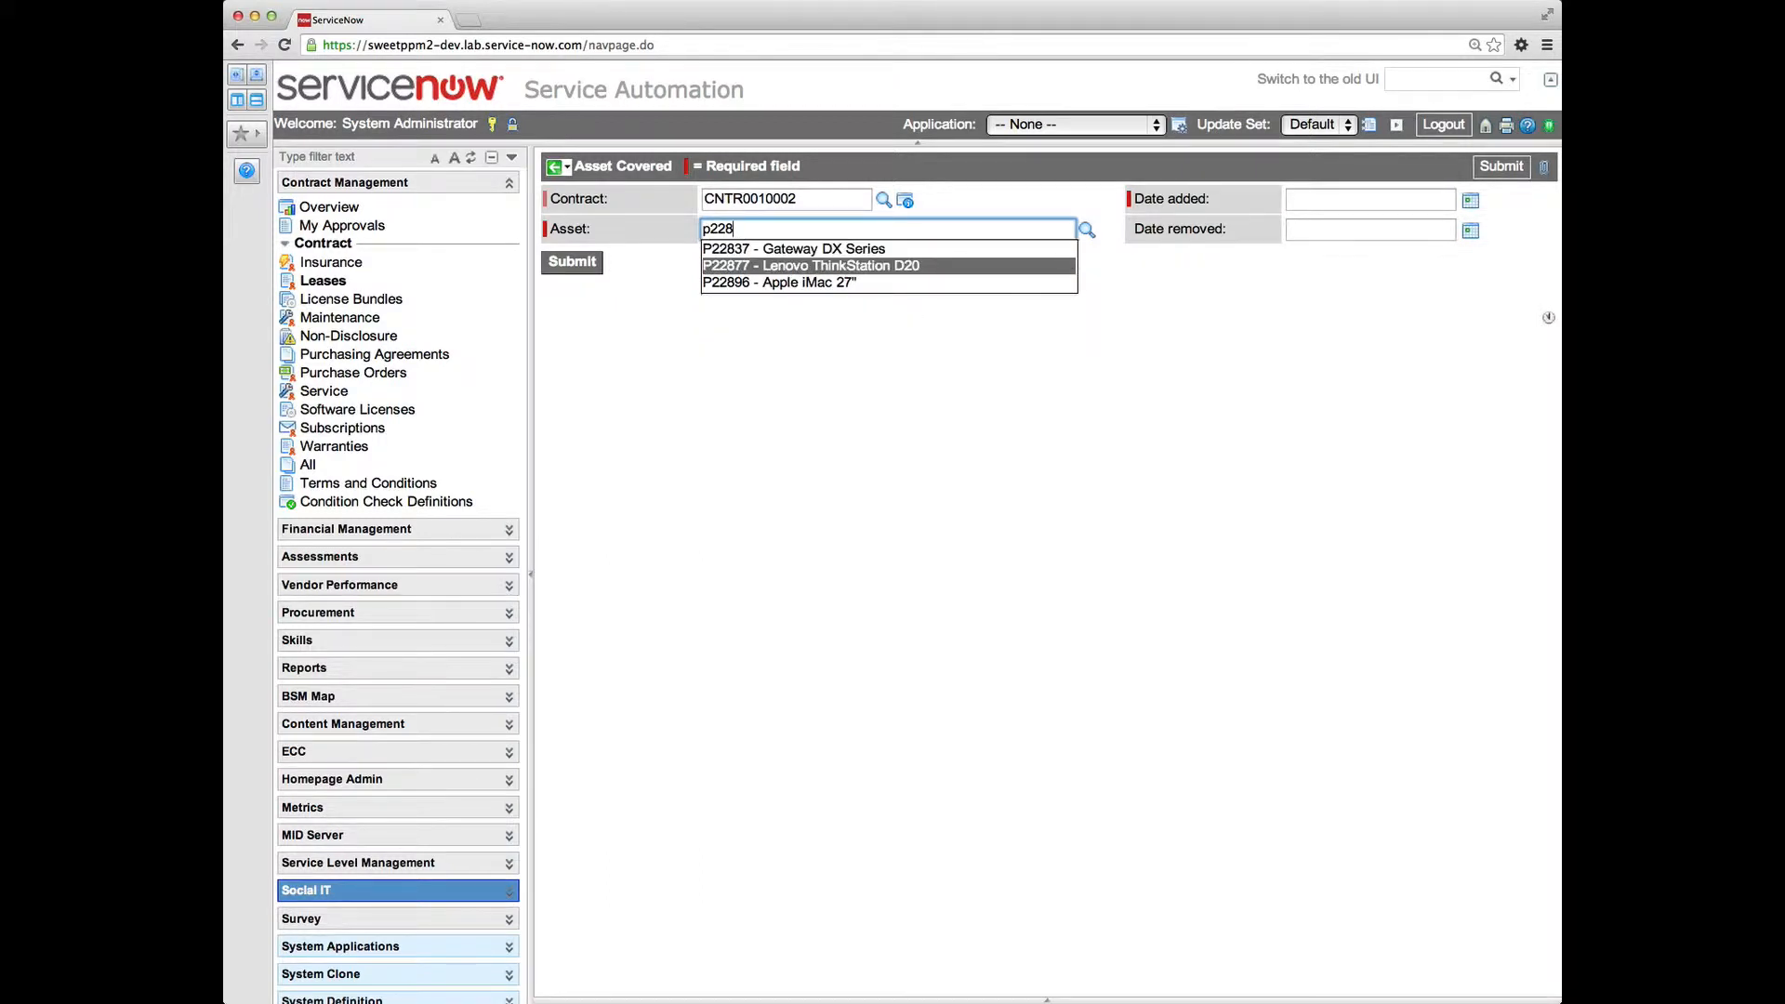
pyautogui.press('Return')
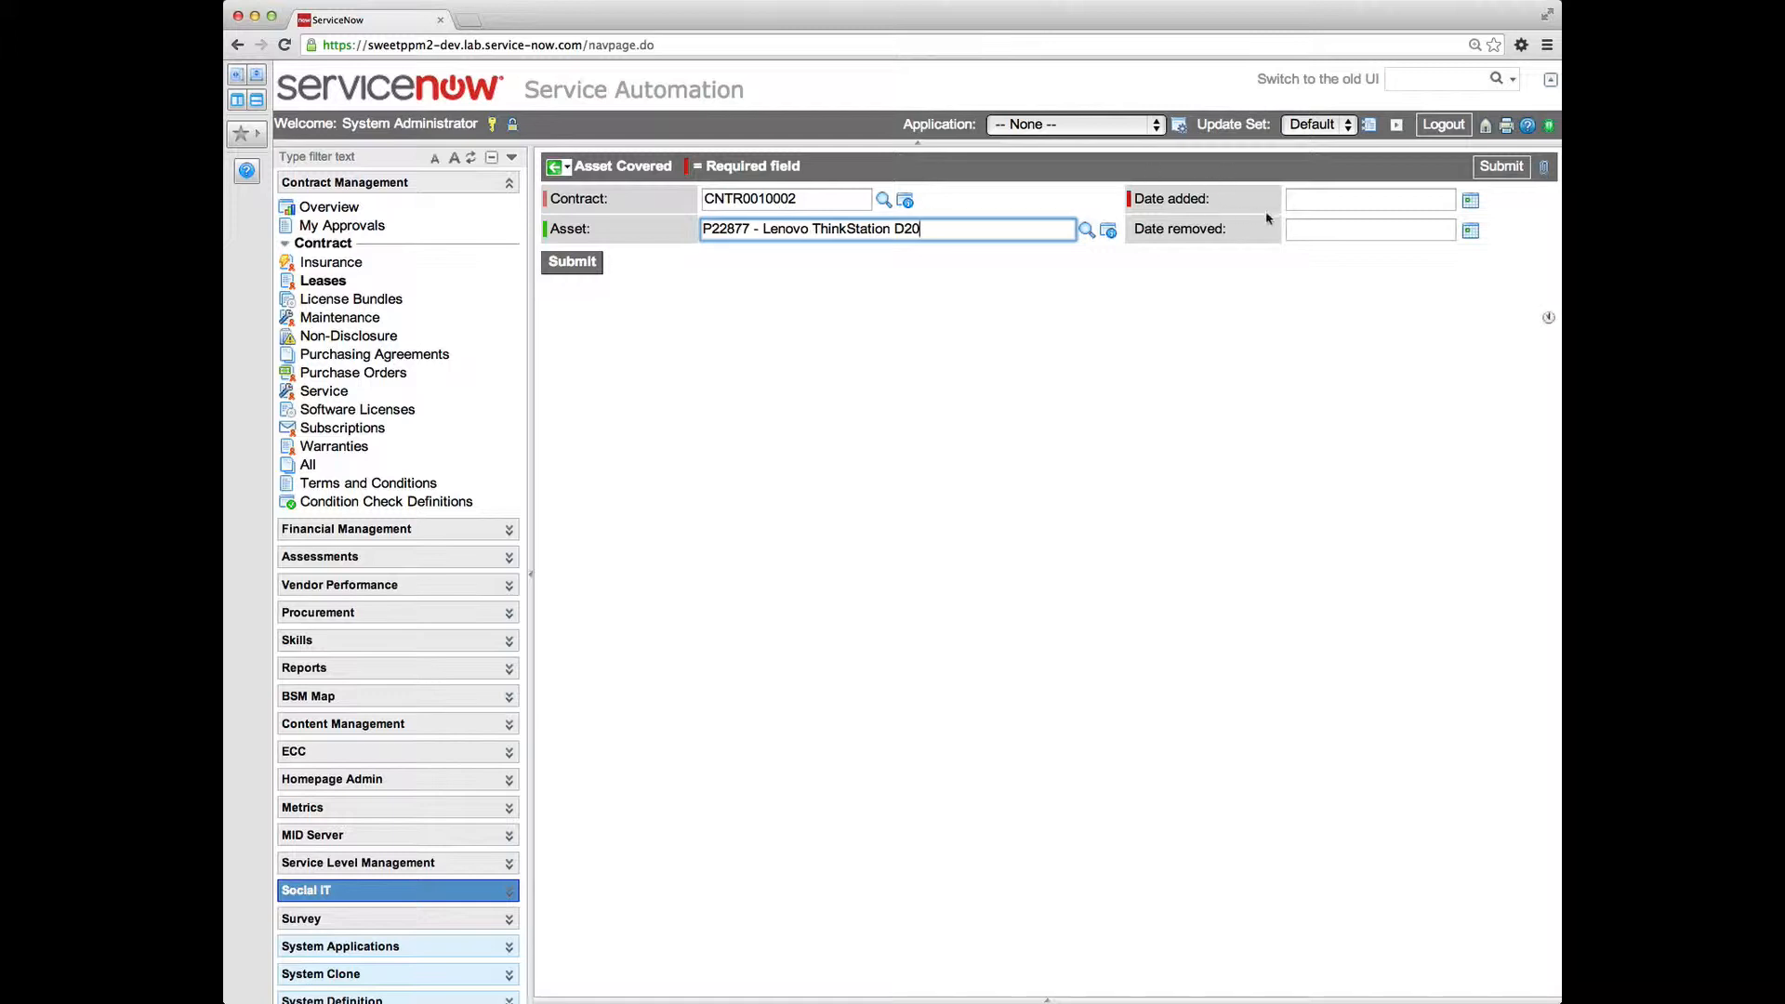
# Set the covered asset's date added to 2014-05-09 and submit the record.
pyautogui.click(1470, 201)
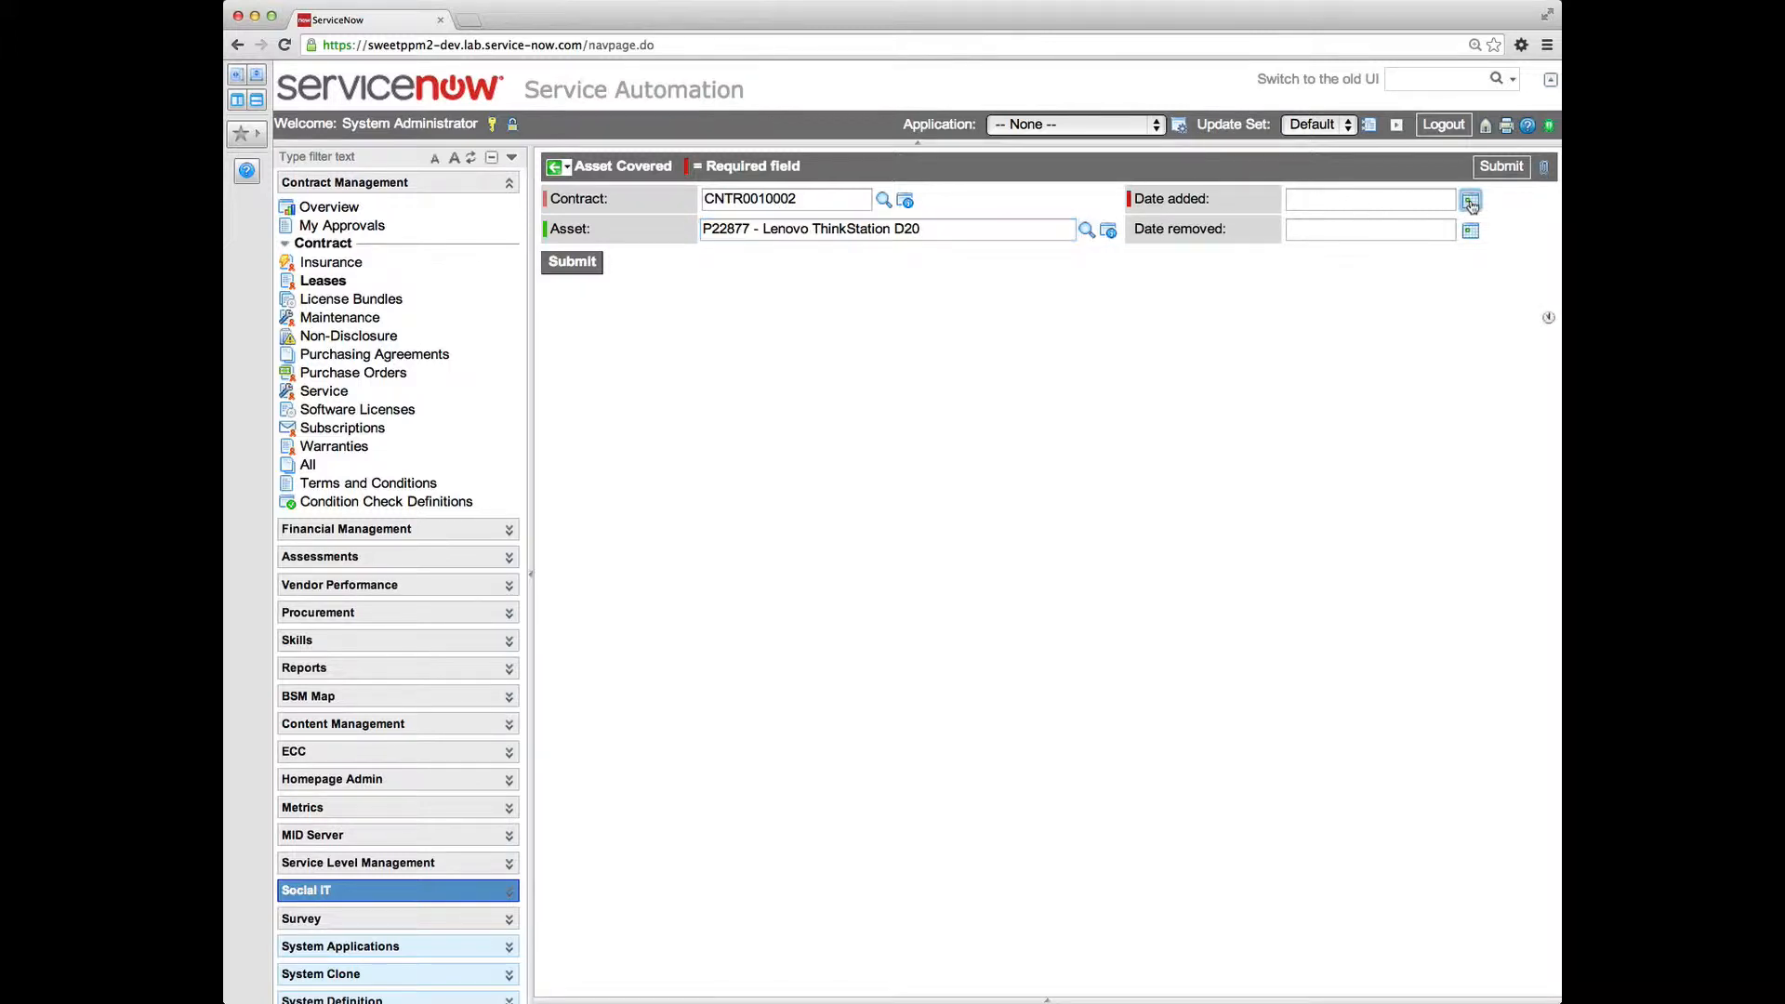
pyautogui.click(1367, 384)
pyautogui.click(1499, 169)
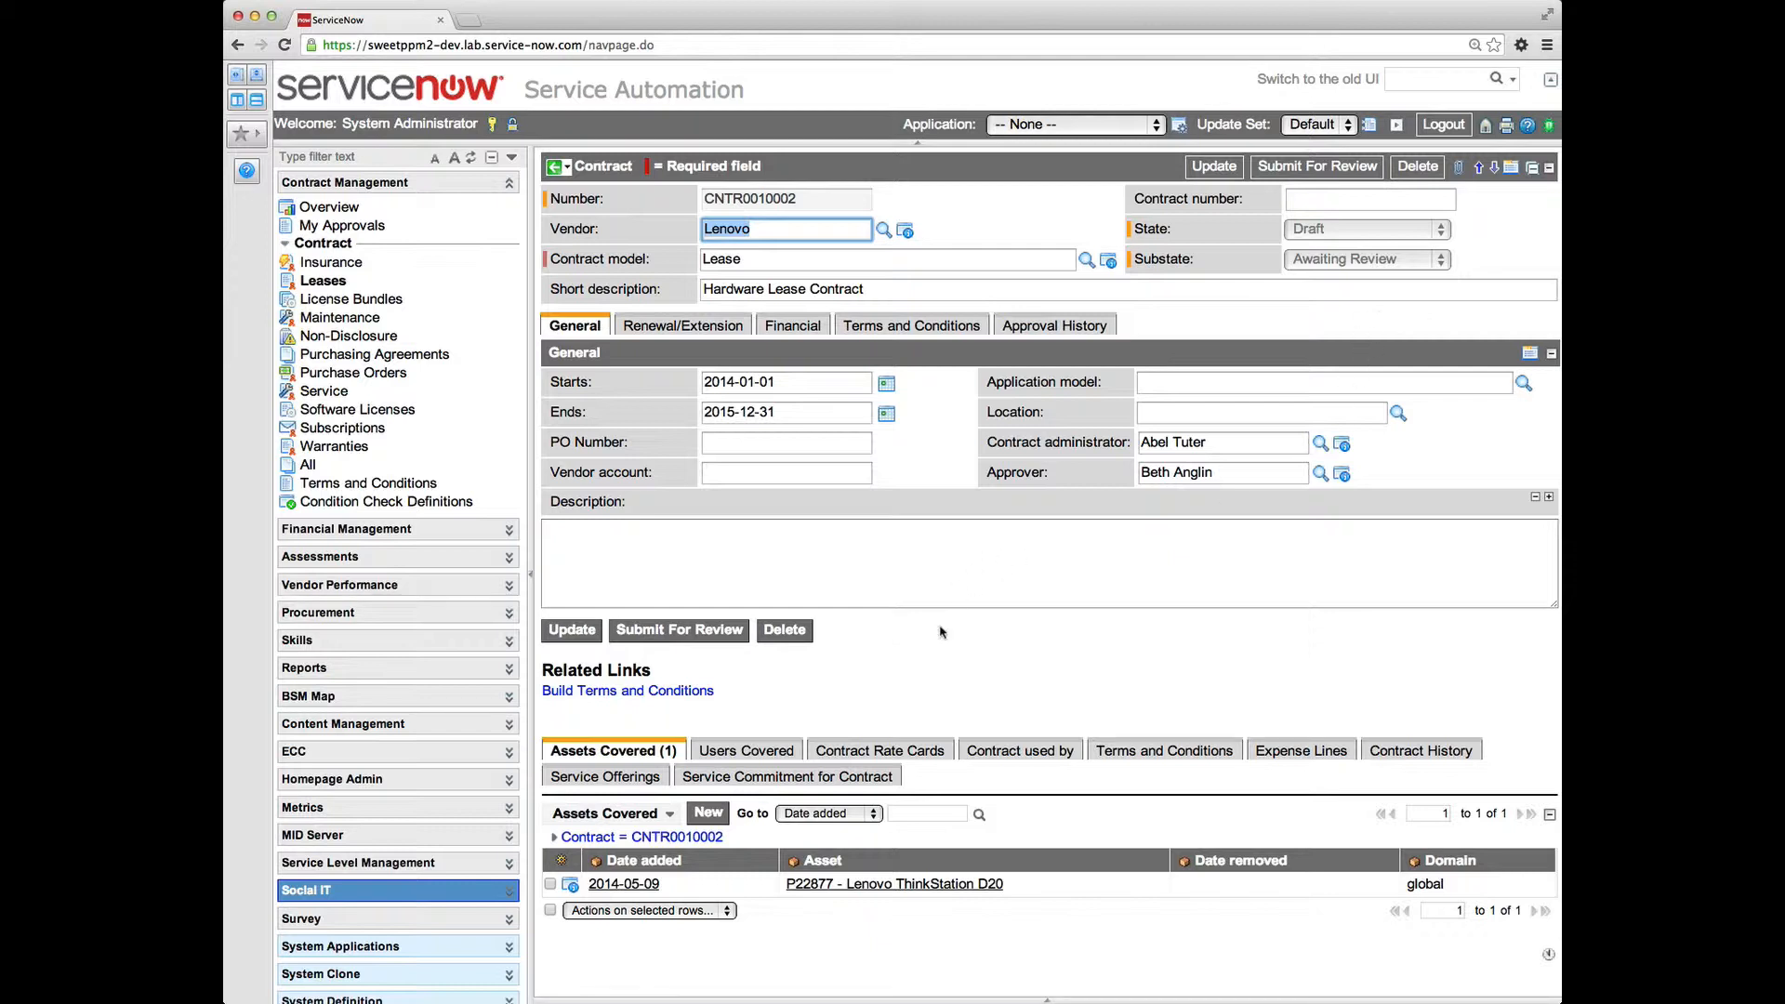
# Copy the lease contract's number from its ServiceNow record into cell C2 of for_contract_import.xls in Excel.
pyautogui.click(949, 410)
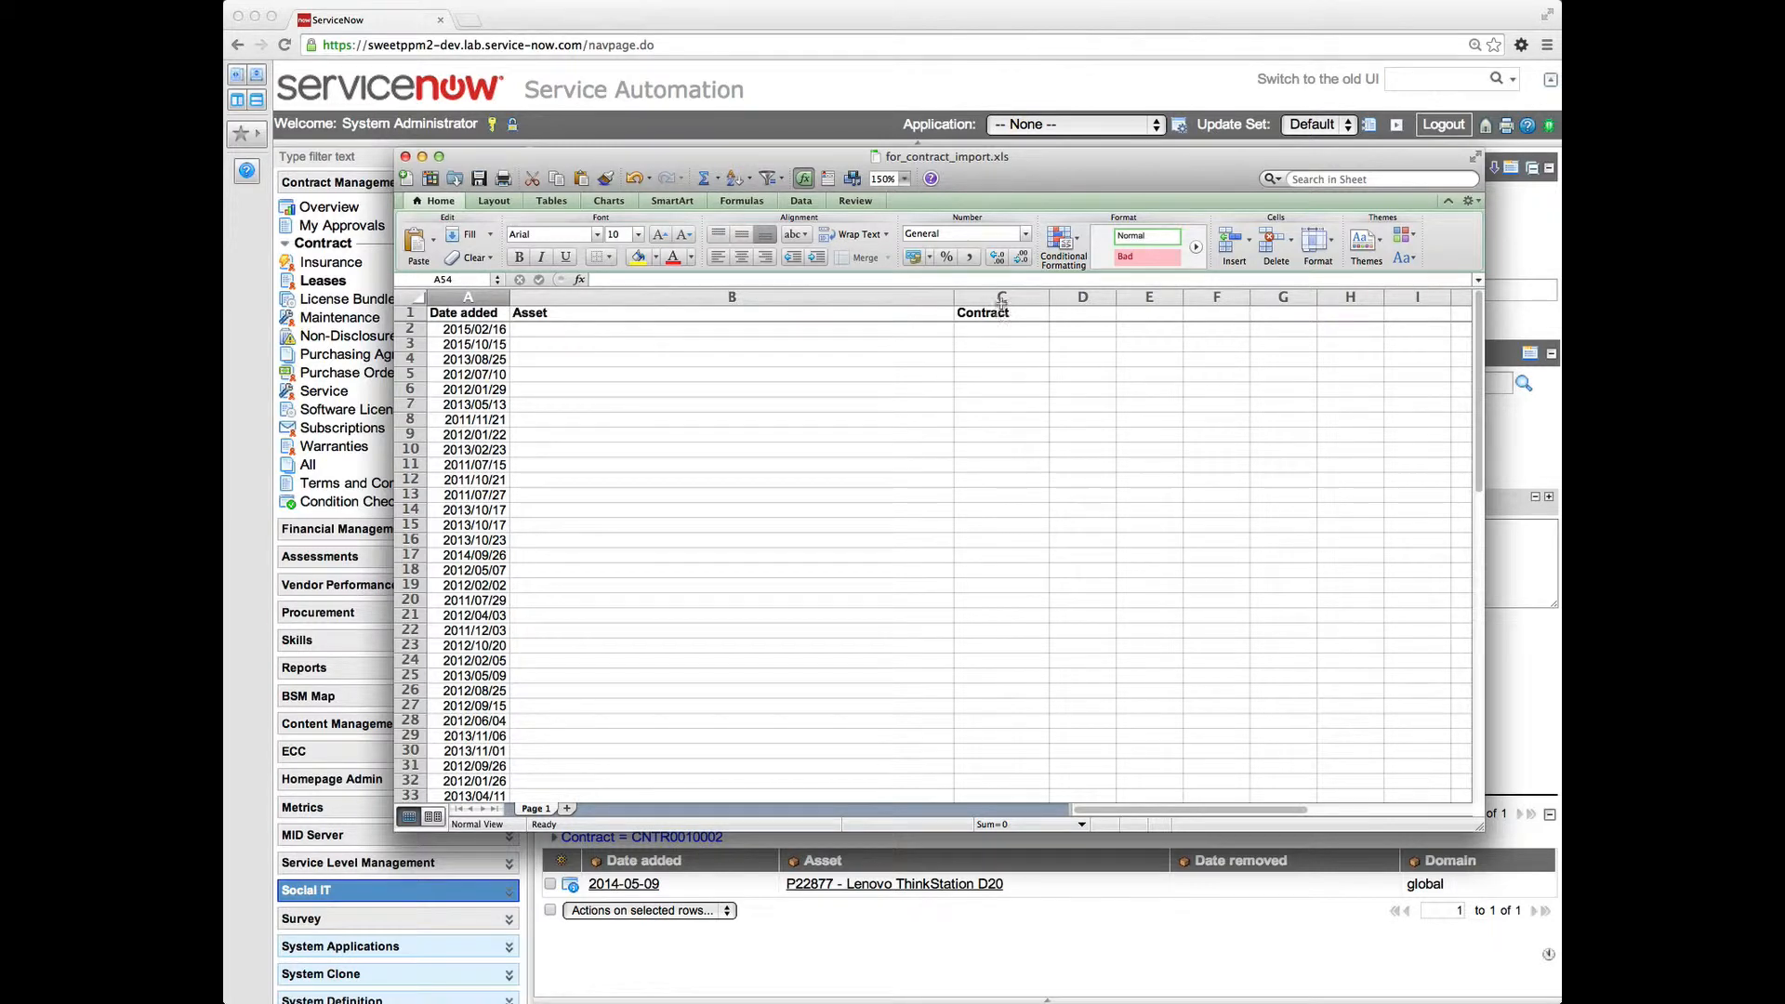
pyautogui.click(1002, 87)
pyautogui.moveTo(798, 199); pyautogui.dragTo(697, 204)
pyautogui.press('super+c')
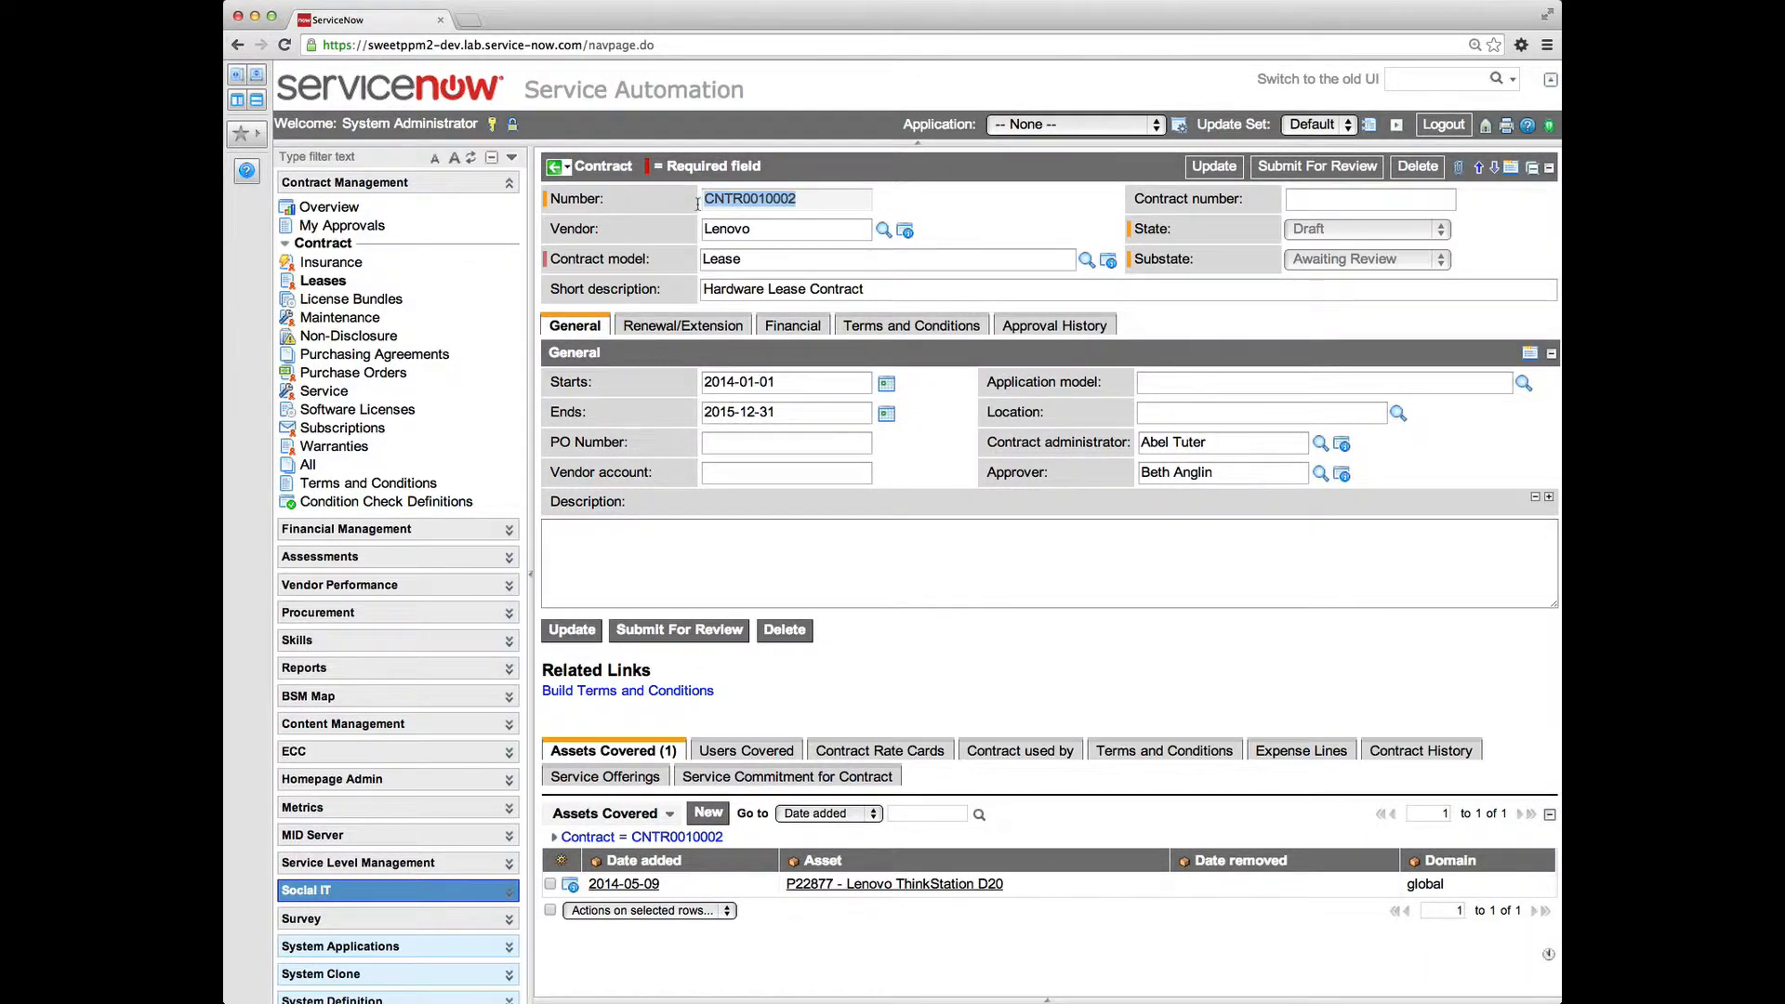
pyautogui.press('super+Tab')
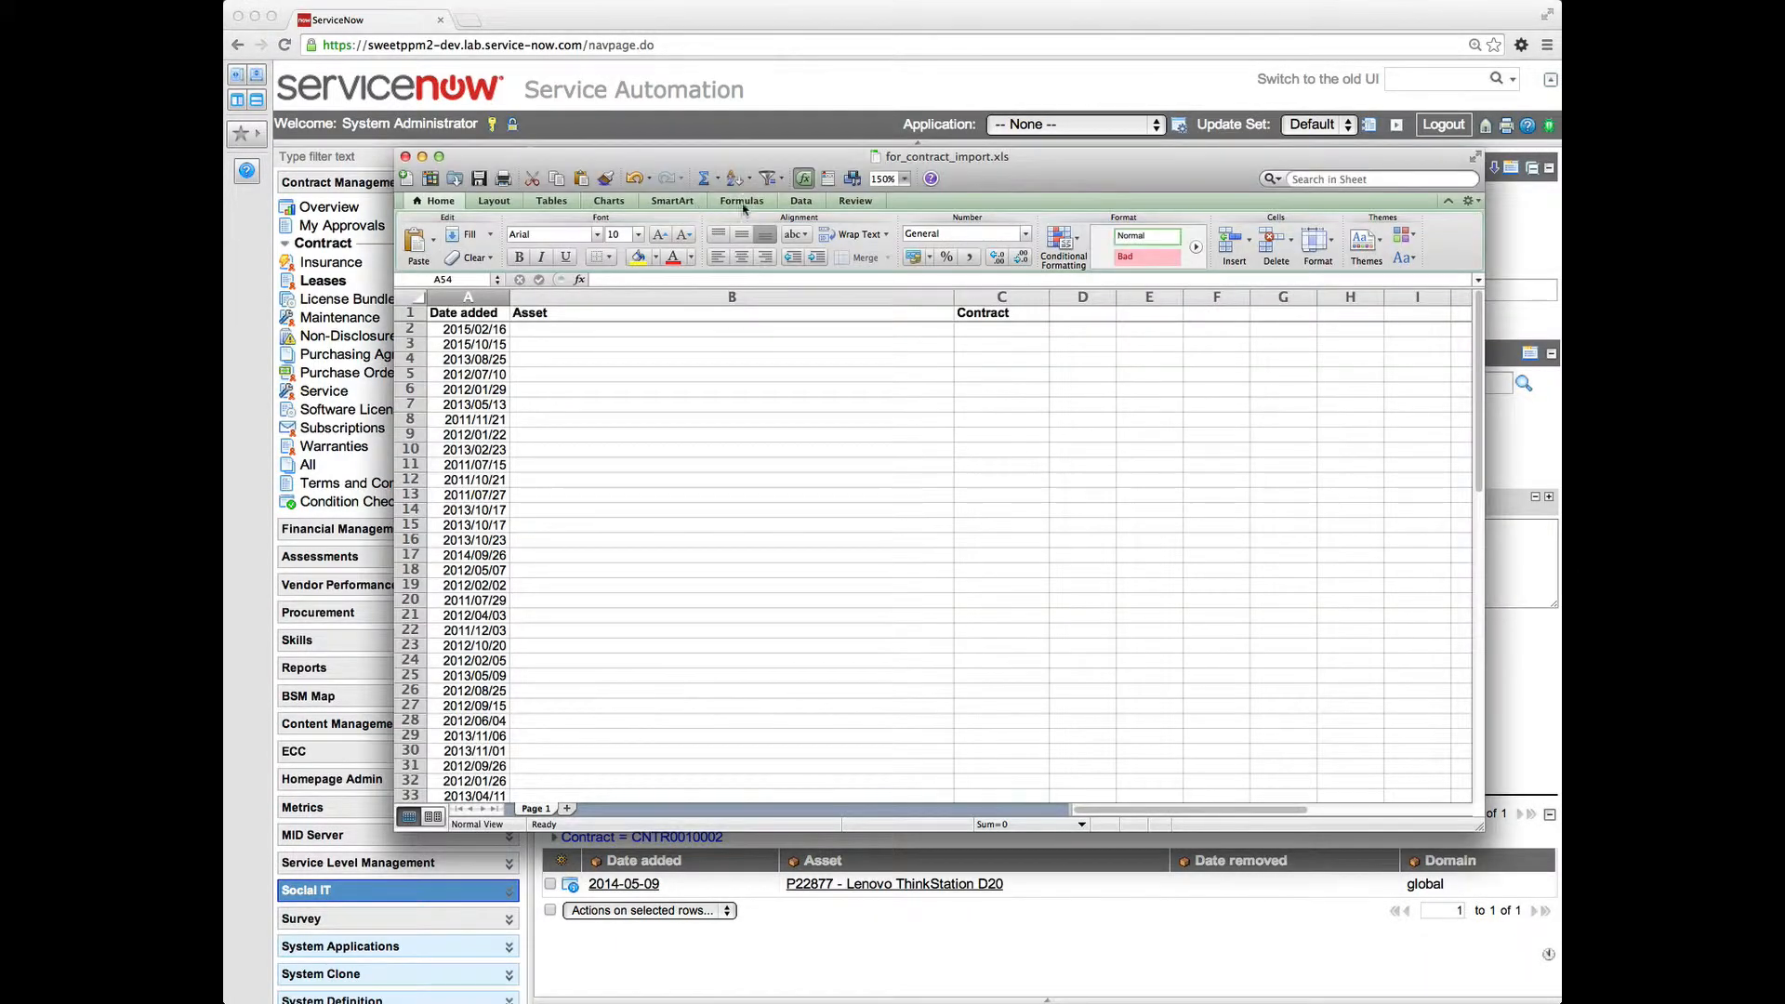
pyautogui.click(975, 333)
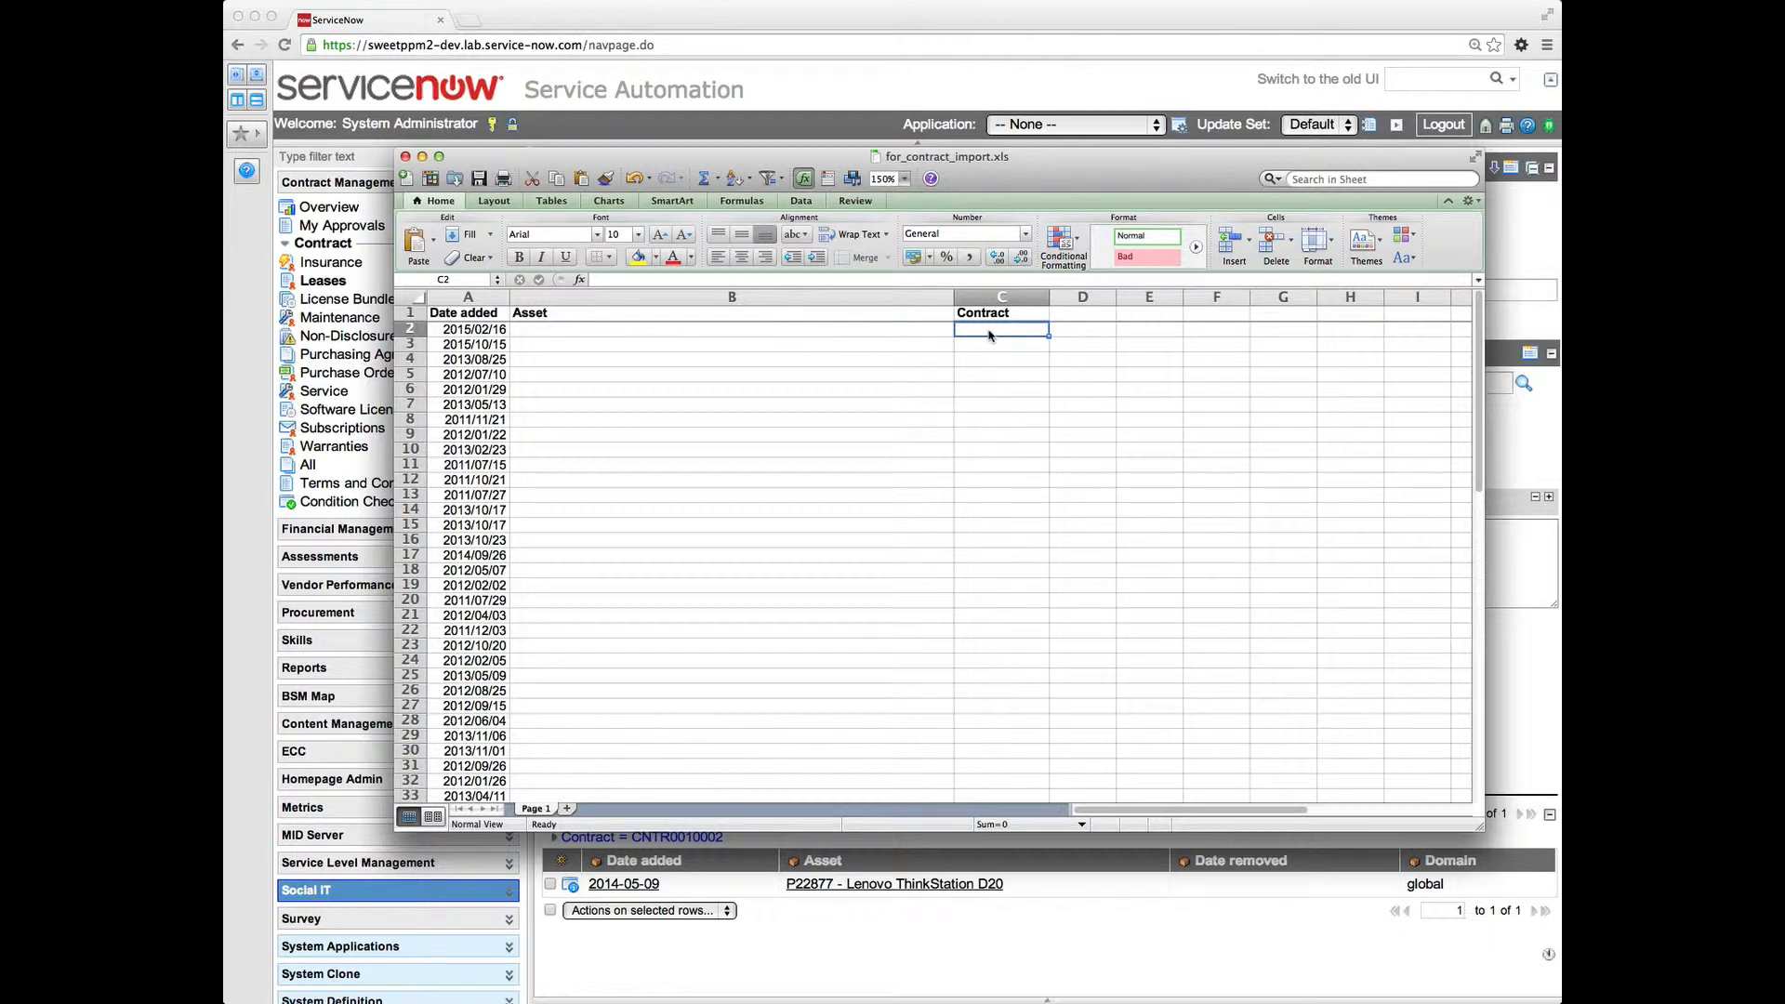
pyautogui.press('super+v')
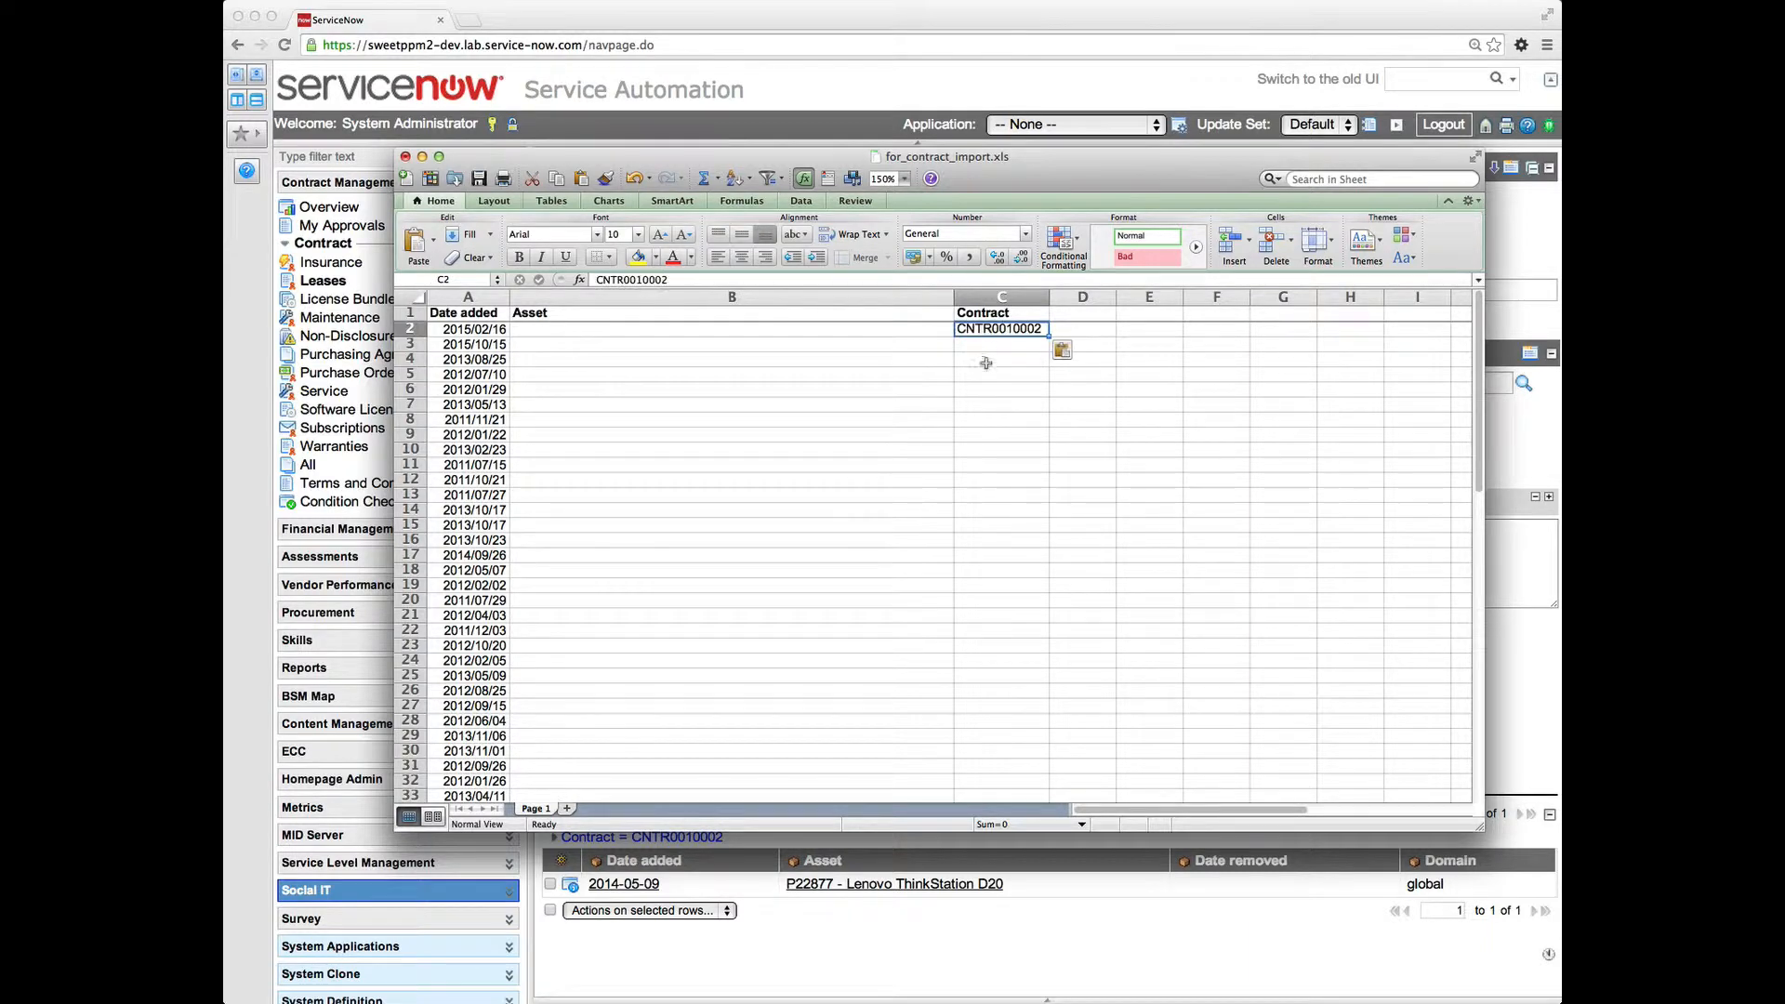
# Copy the contract number from C2 into the Contract column cells C3 through C51.
pyautogui.press('super+c')
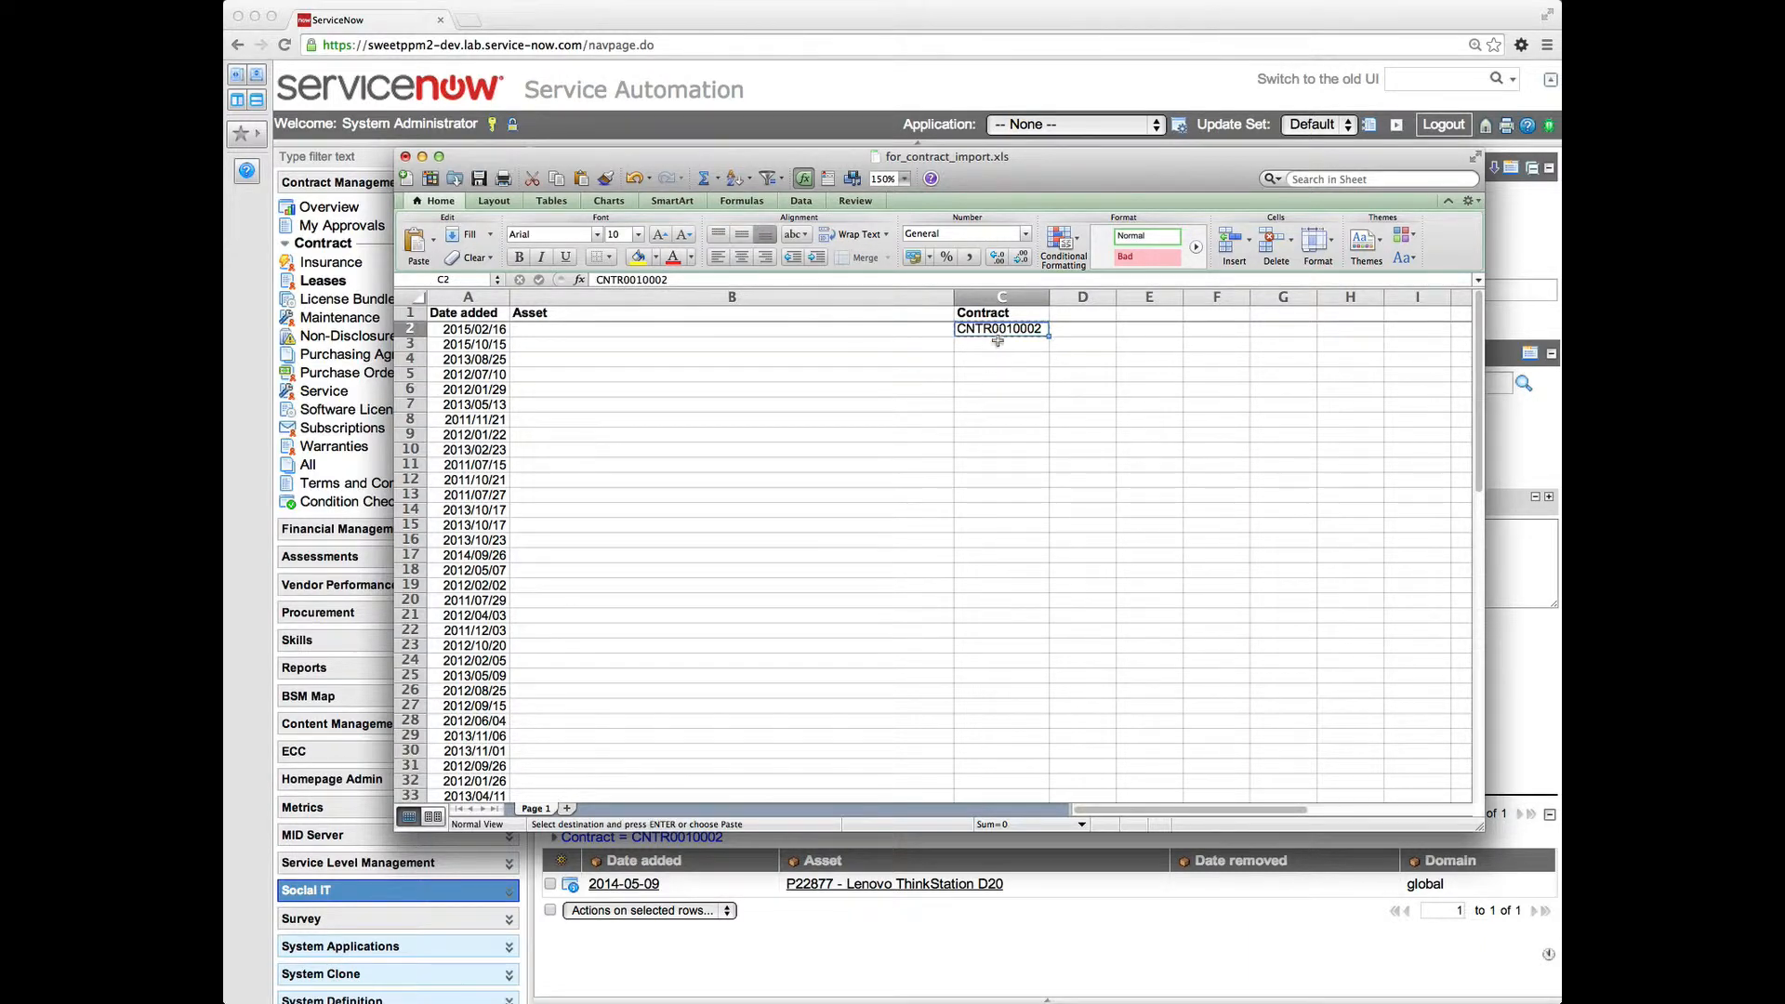
pyautogui.moveTo(999, 344); pyautogui.dragTo(1017, 664)
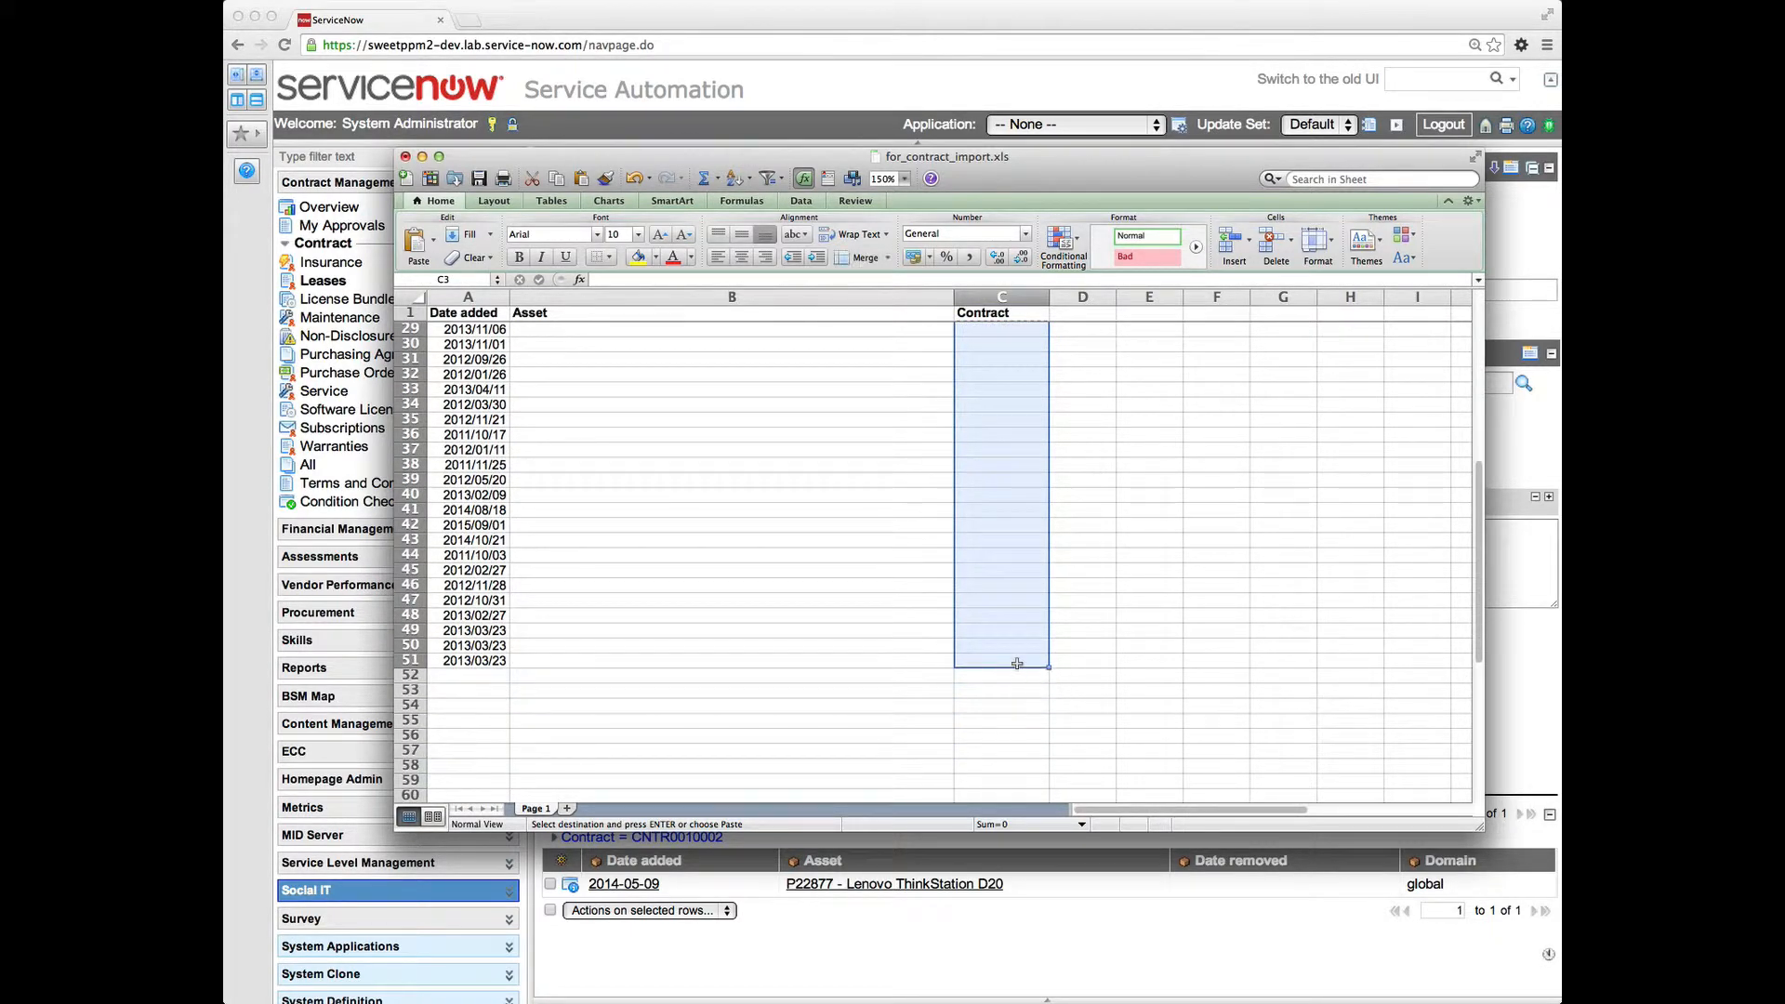
pyautogui.press('super+v')
pyautogui.scroll(9, 884, 538)
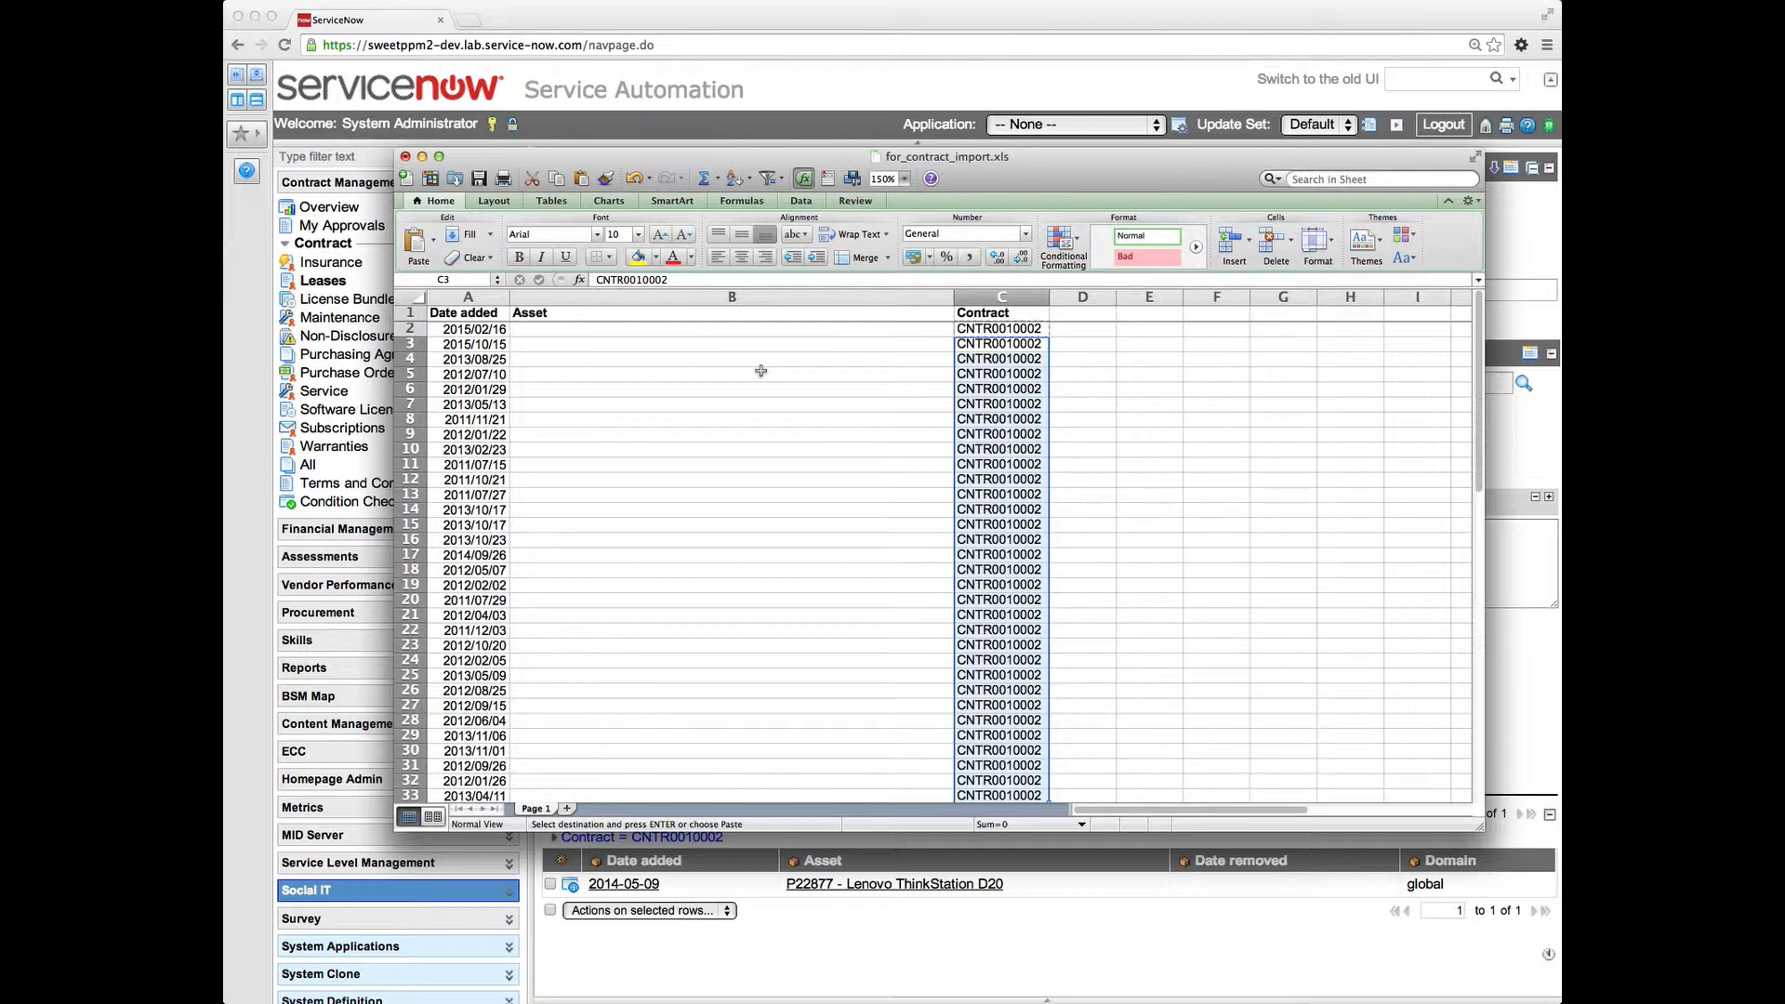
# Switch back to ServiceNow and open the Hardware Assets list under Asset Management.
pyautogui.click(814, 121)
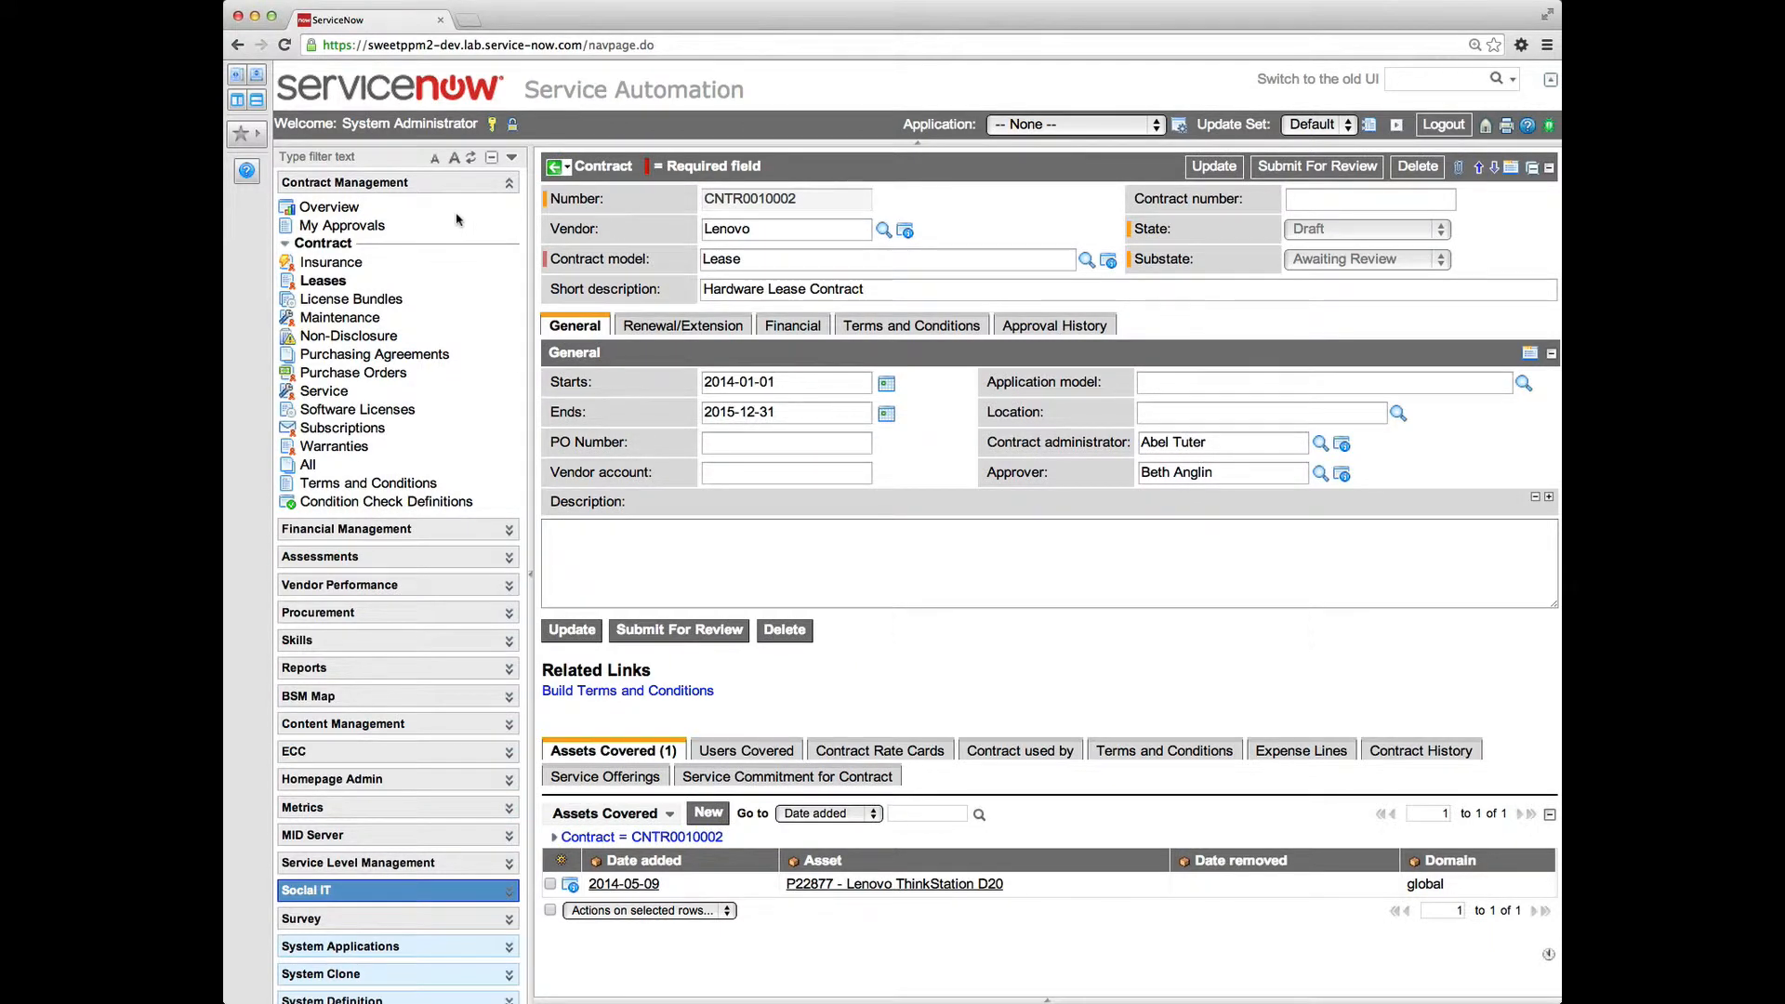
pyautogui.scroll(5, 456, 220)
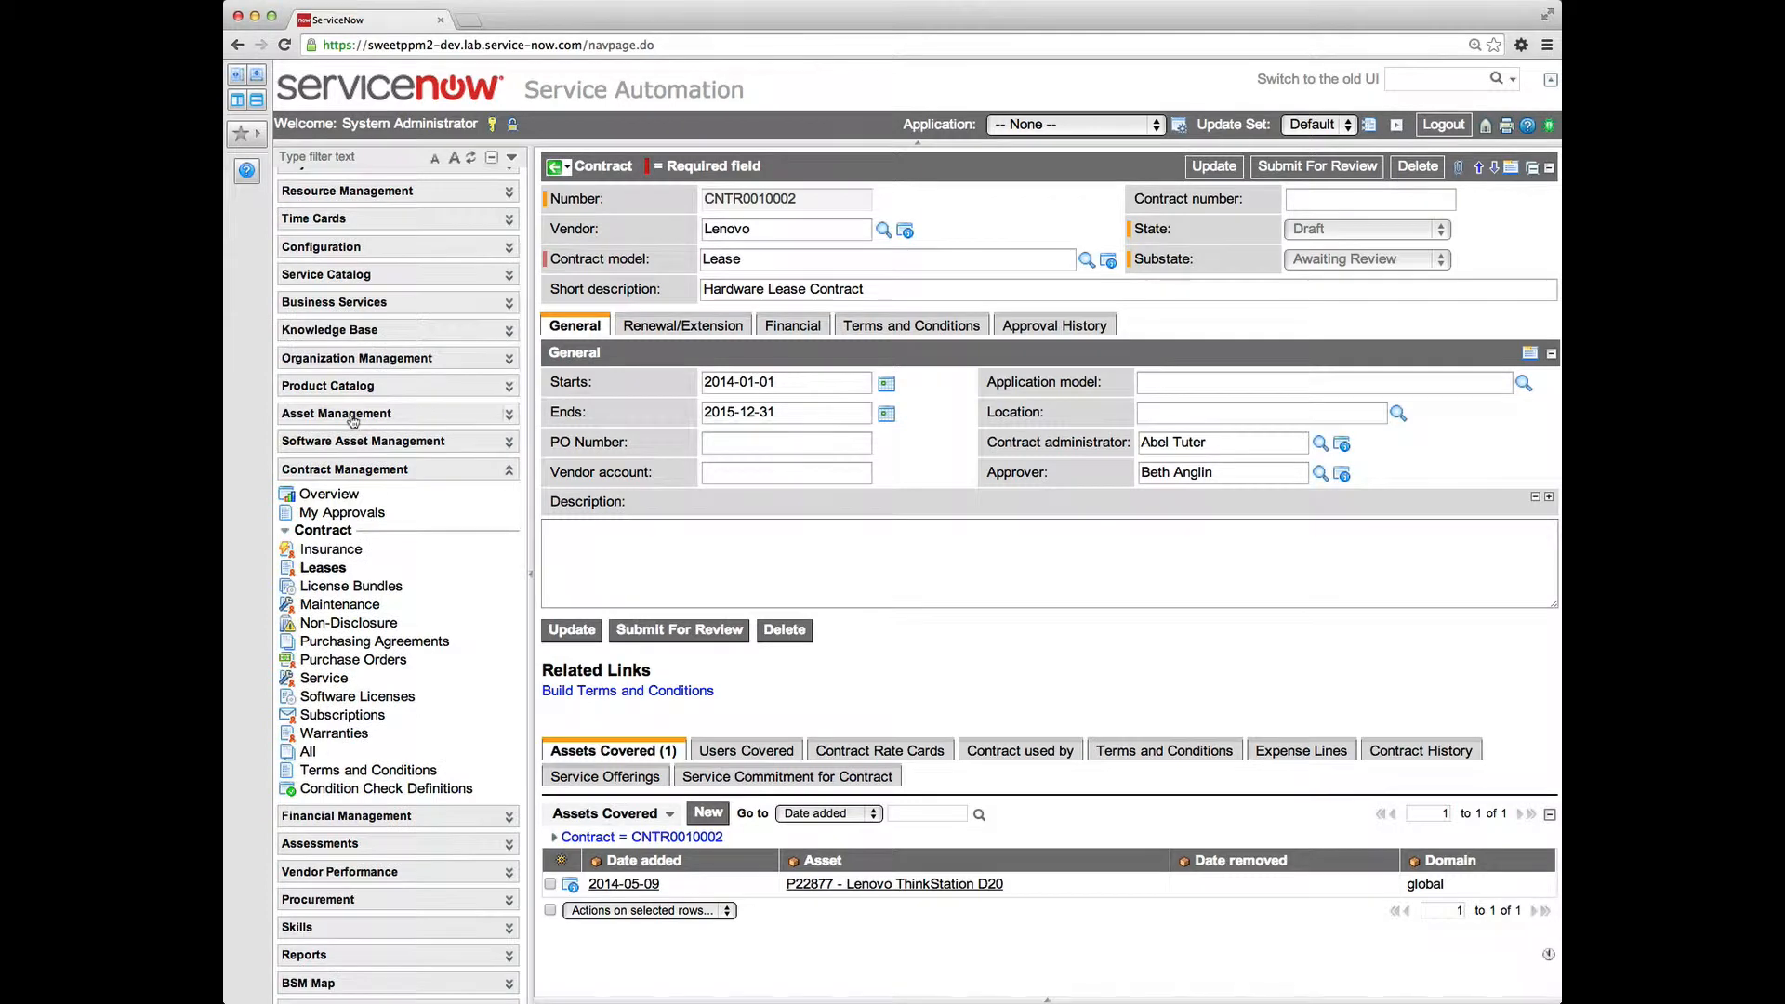
pyautogui.click(352, 421)
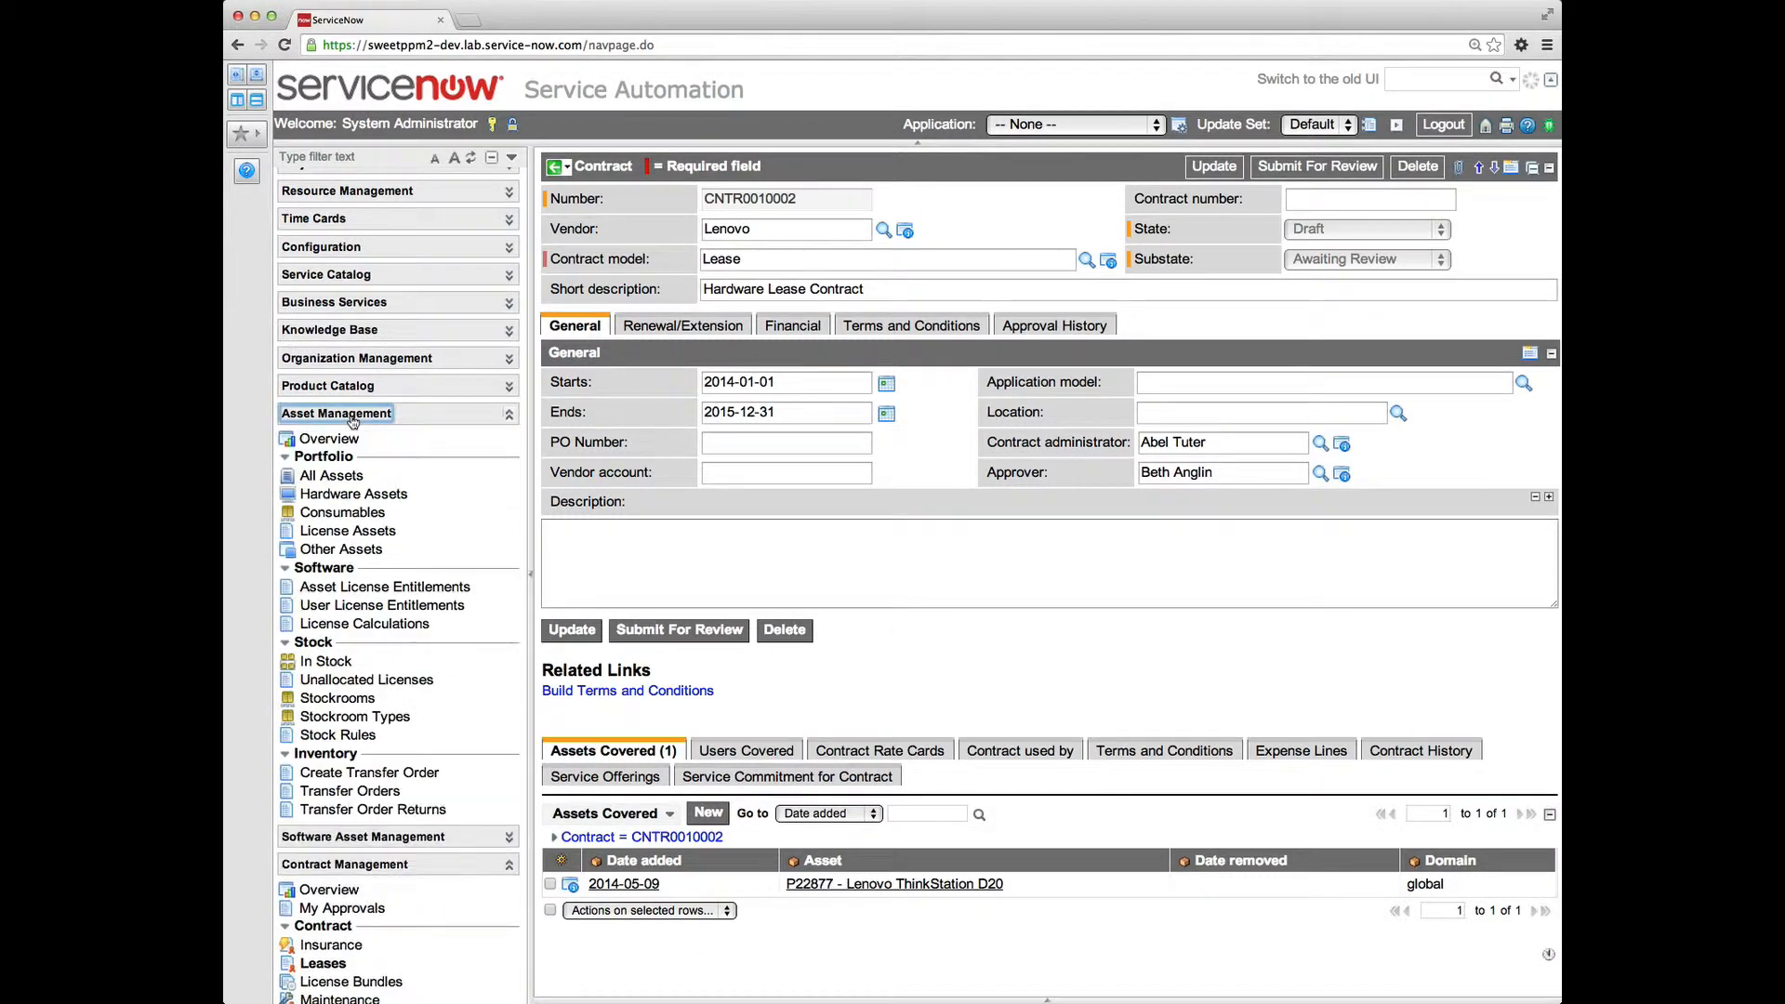
pyautogui.click(336, 496)
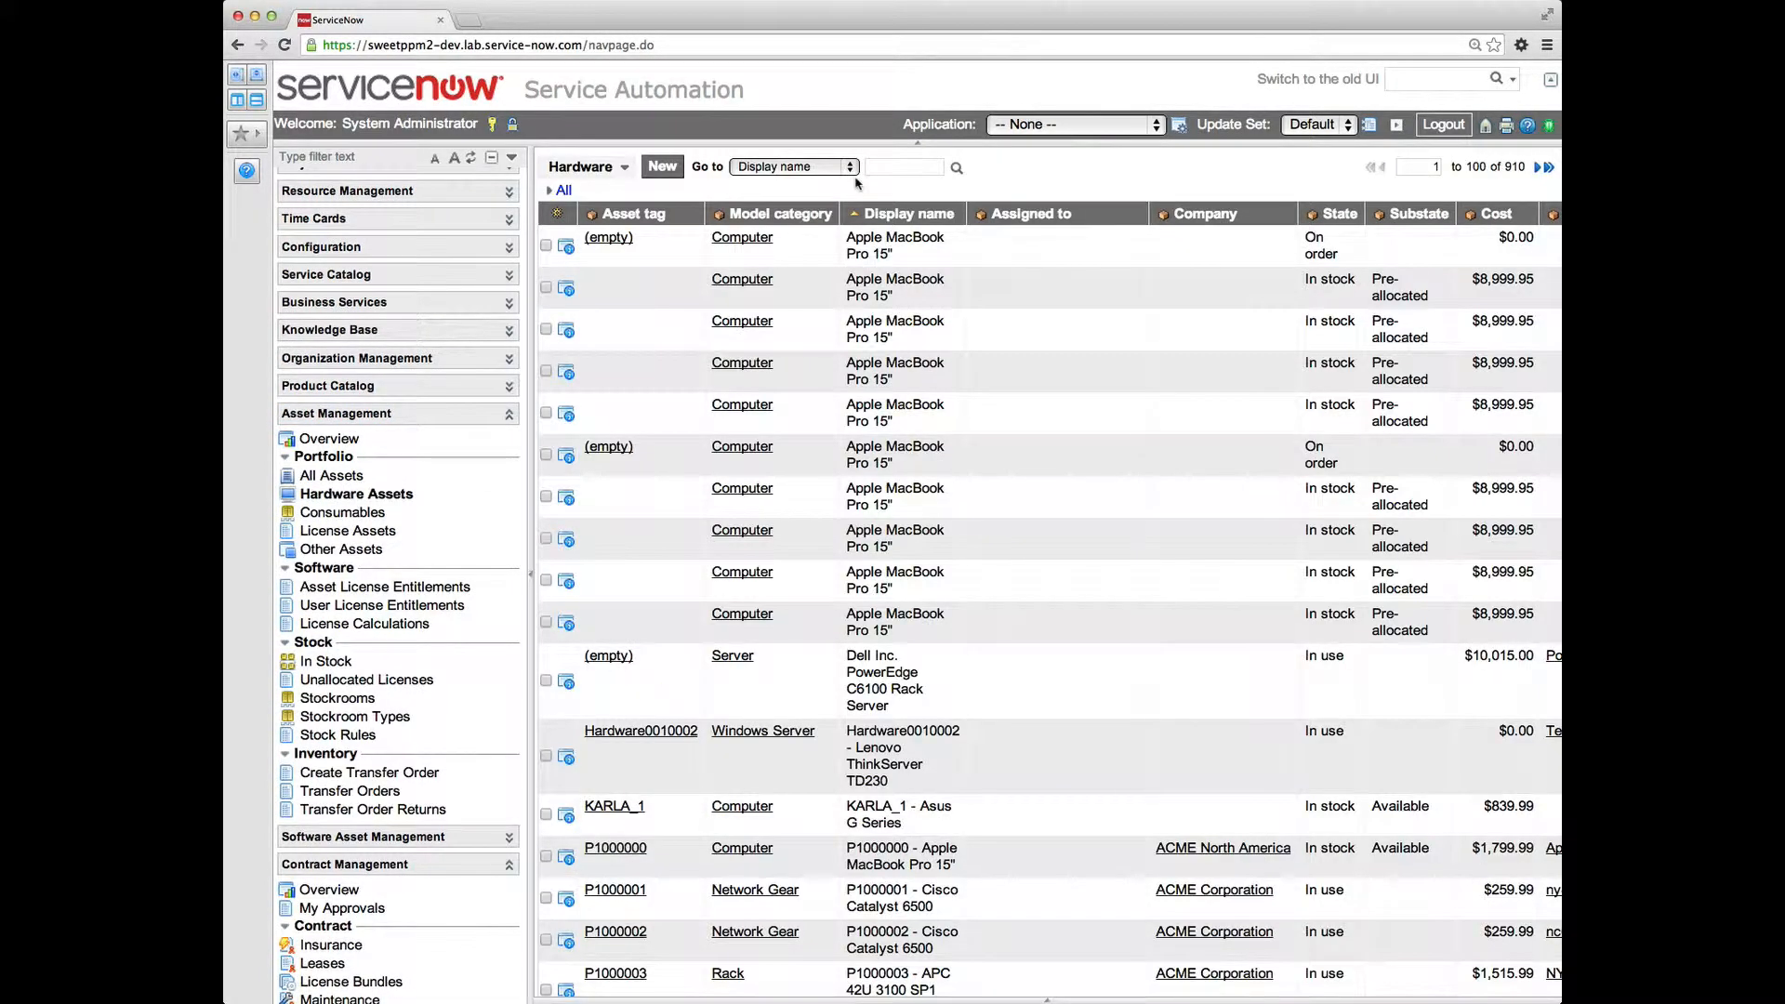
# Filter the hardware list by display name with the search term *lenovo.
pyautogui.click(903, 166)
pyautogui.write('*leno')
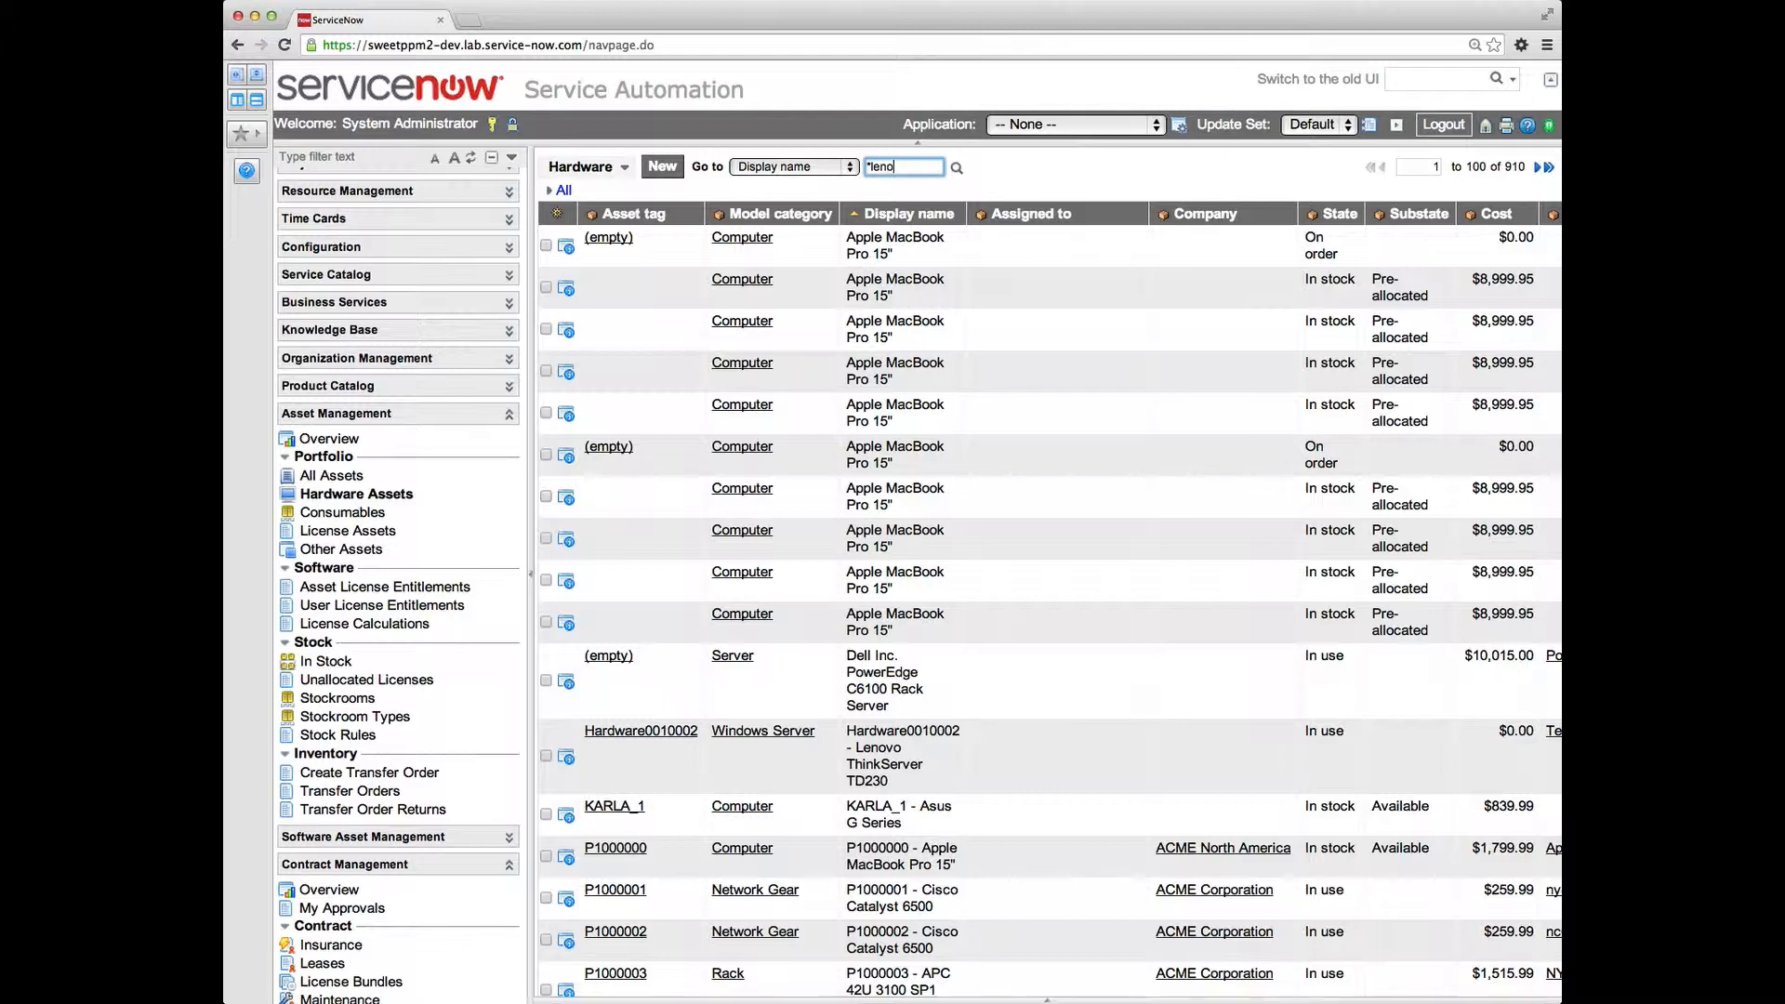
pyautogui.write('vo')
pyautogui.press('Return')
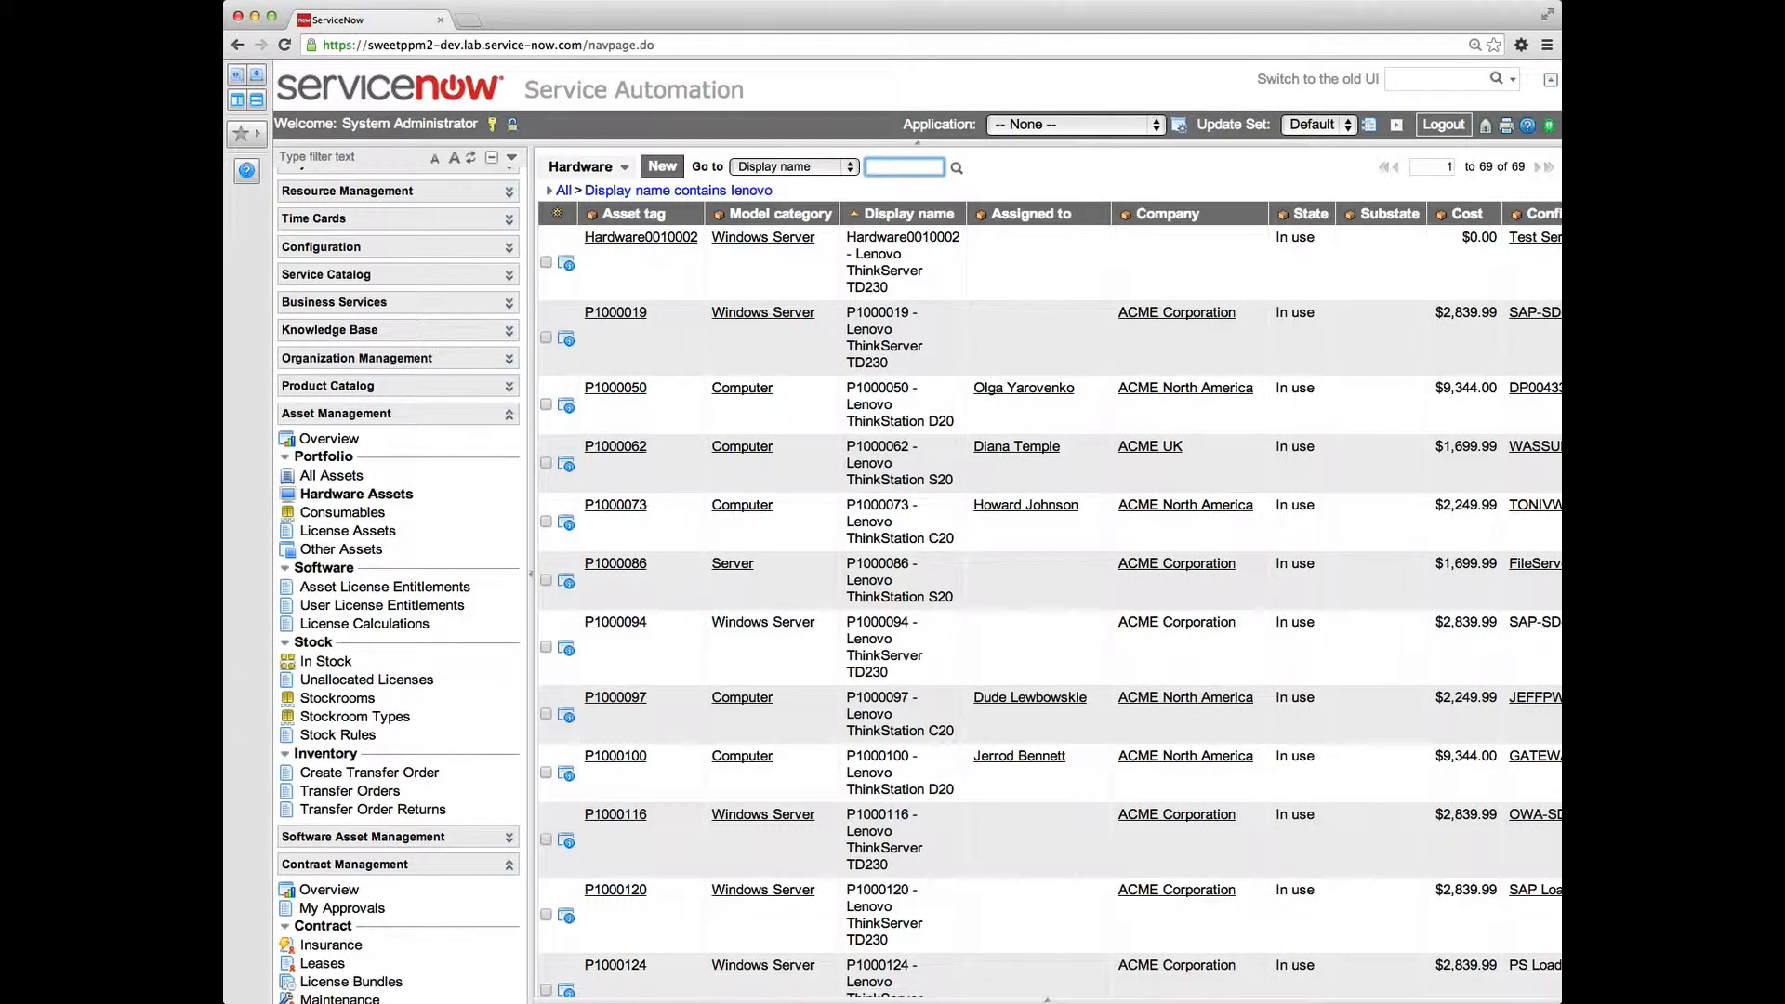
# Export the filtered hardware list to Excel and save the download as lenovo_hardware.xls in the Contract Assets folder.
pyautogui.rightClick(961, 221)
pyautogui.moveTo(1071, 411)
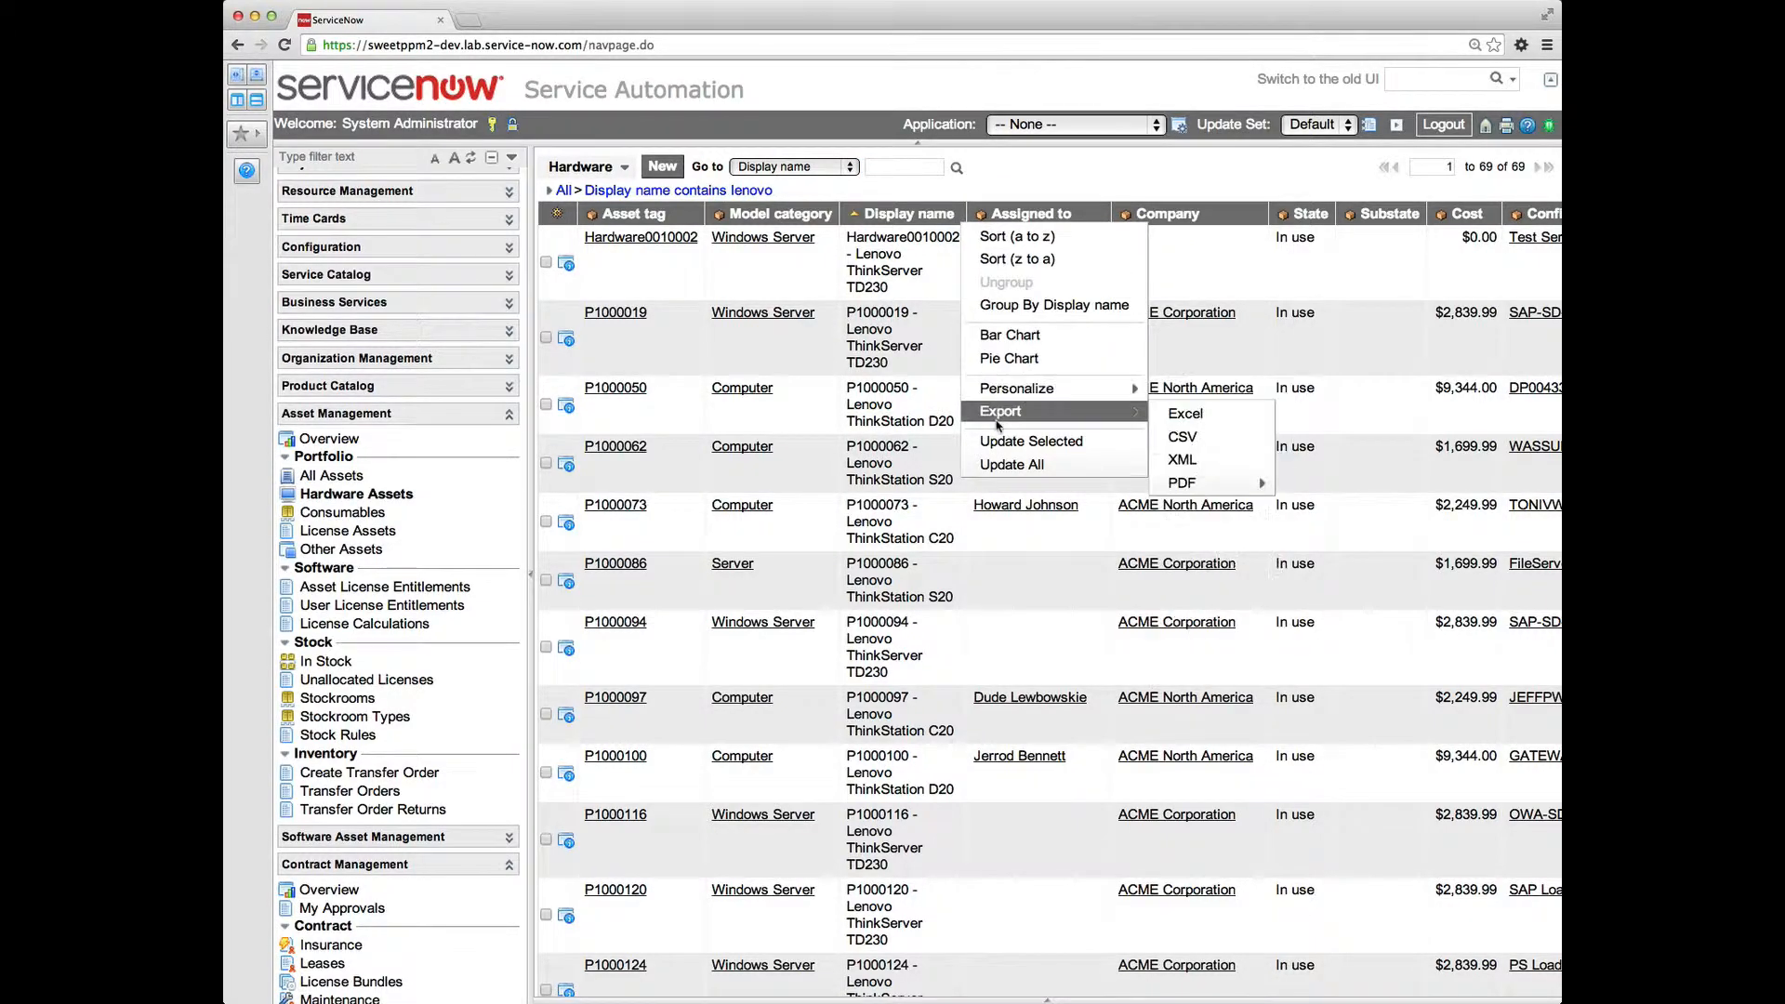
pyautogui.click(1183, 418)
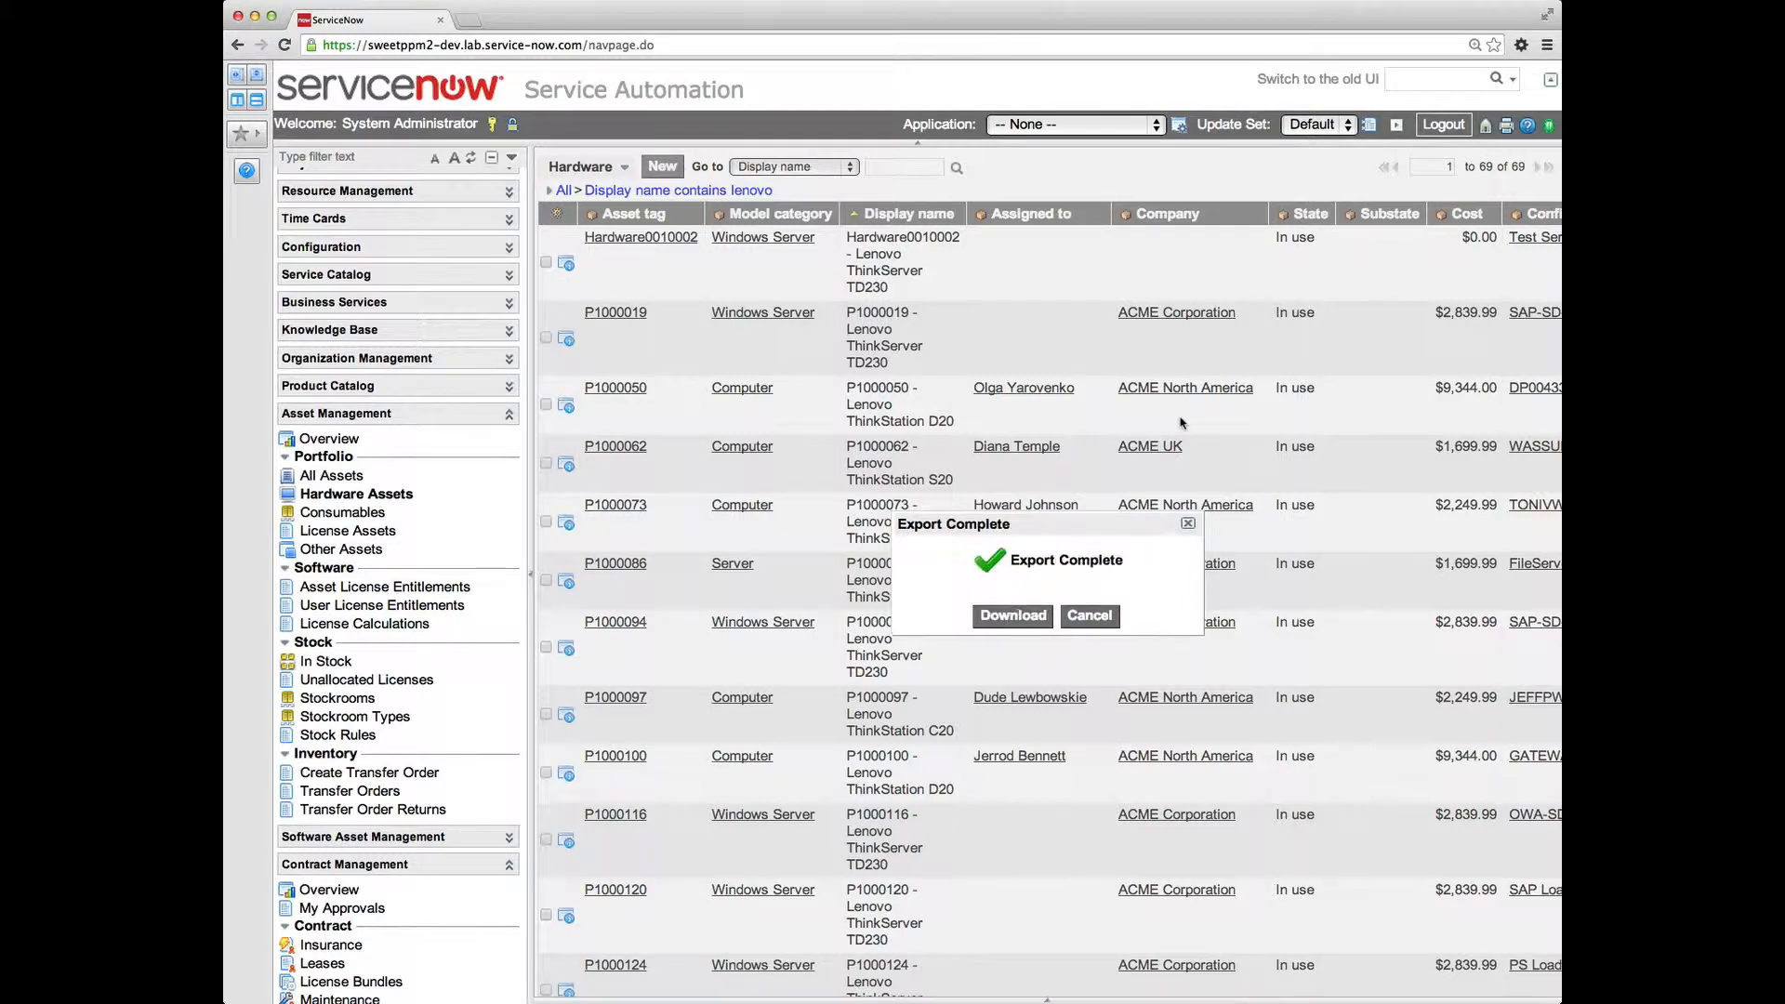
pyautogui.click(1026, 618)
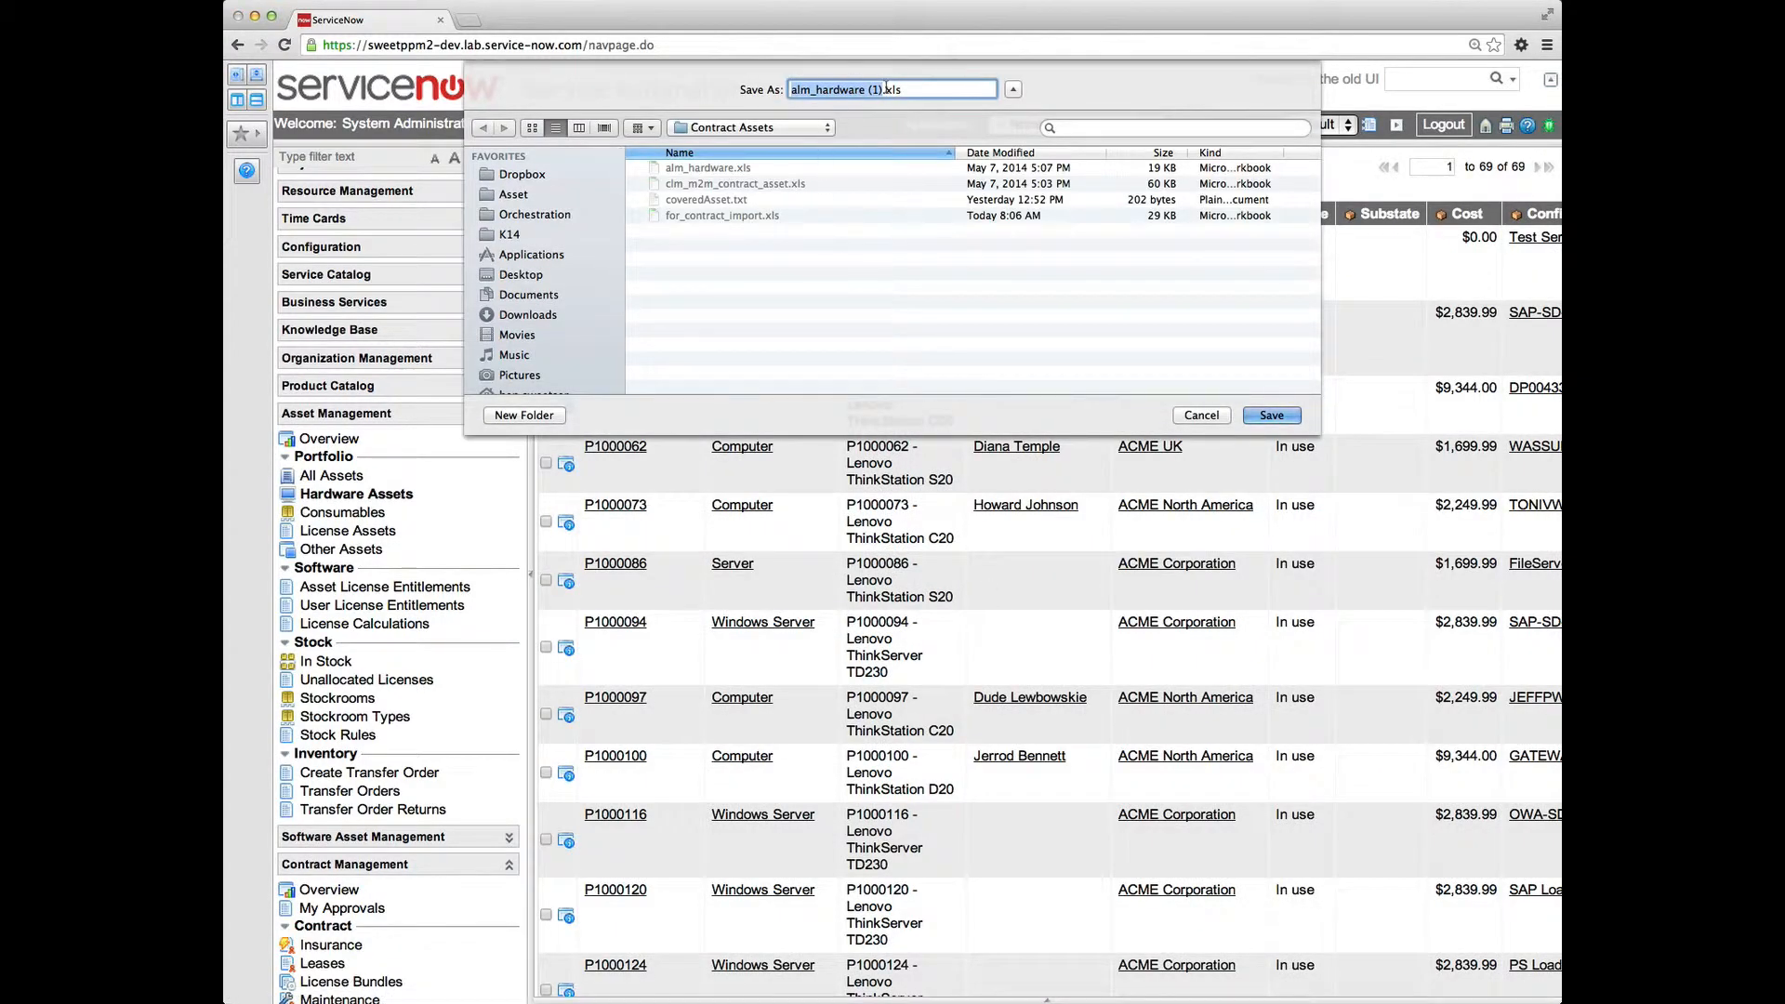
pyautogui.click(879, 89)
pyautogui.moveTo(881, 90); pyautogui.dragTo(765, 89)
pyautogui.write('lenovo_hardware')
pyautogui.click(1272, 416)
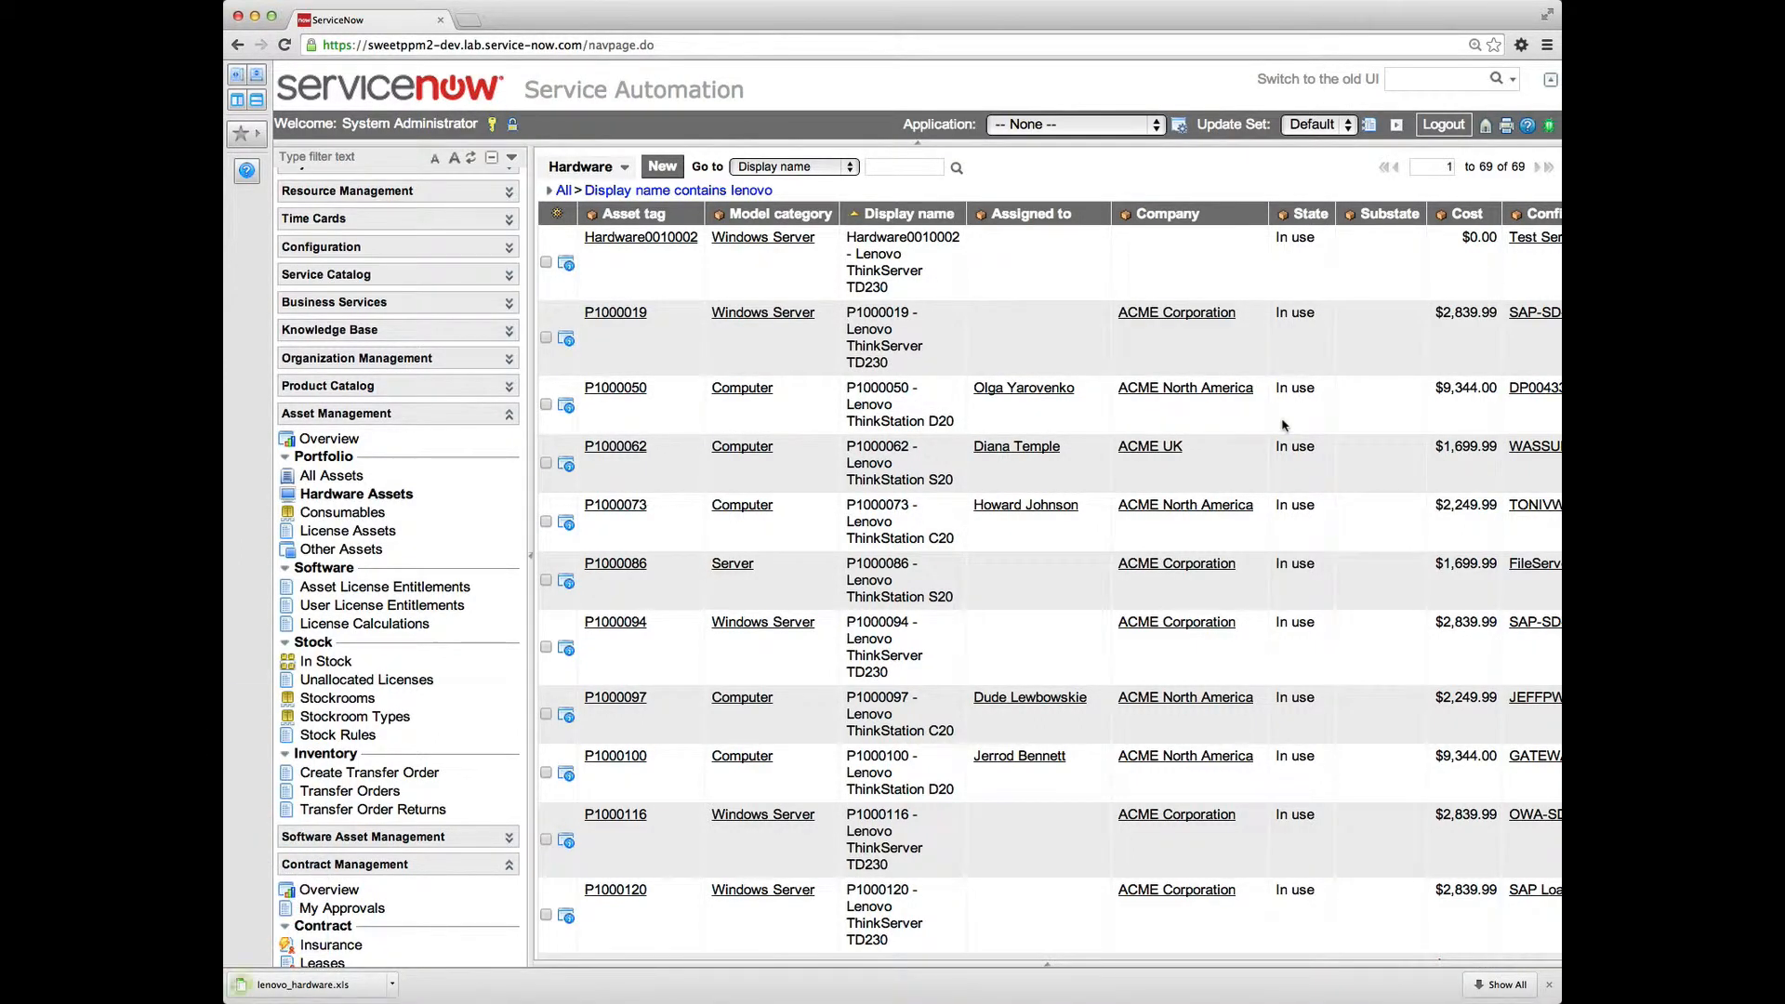
# Open the downloaded lenovo_hardware.xls, enlarge its window, and fit the Display name column to its contents.
pyautogui.click(303, 986)
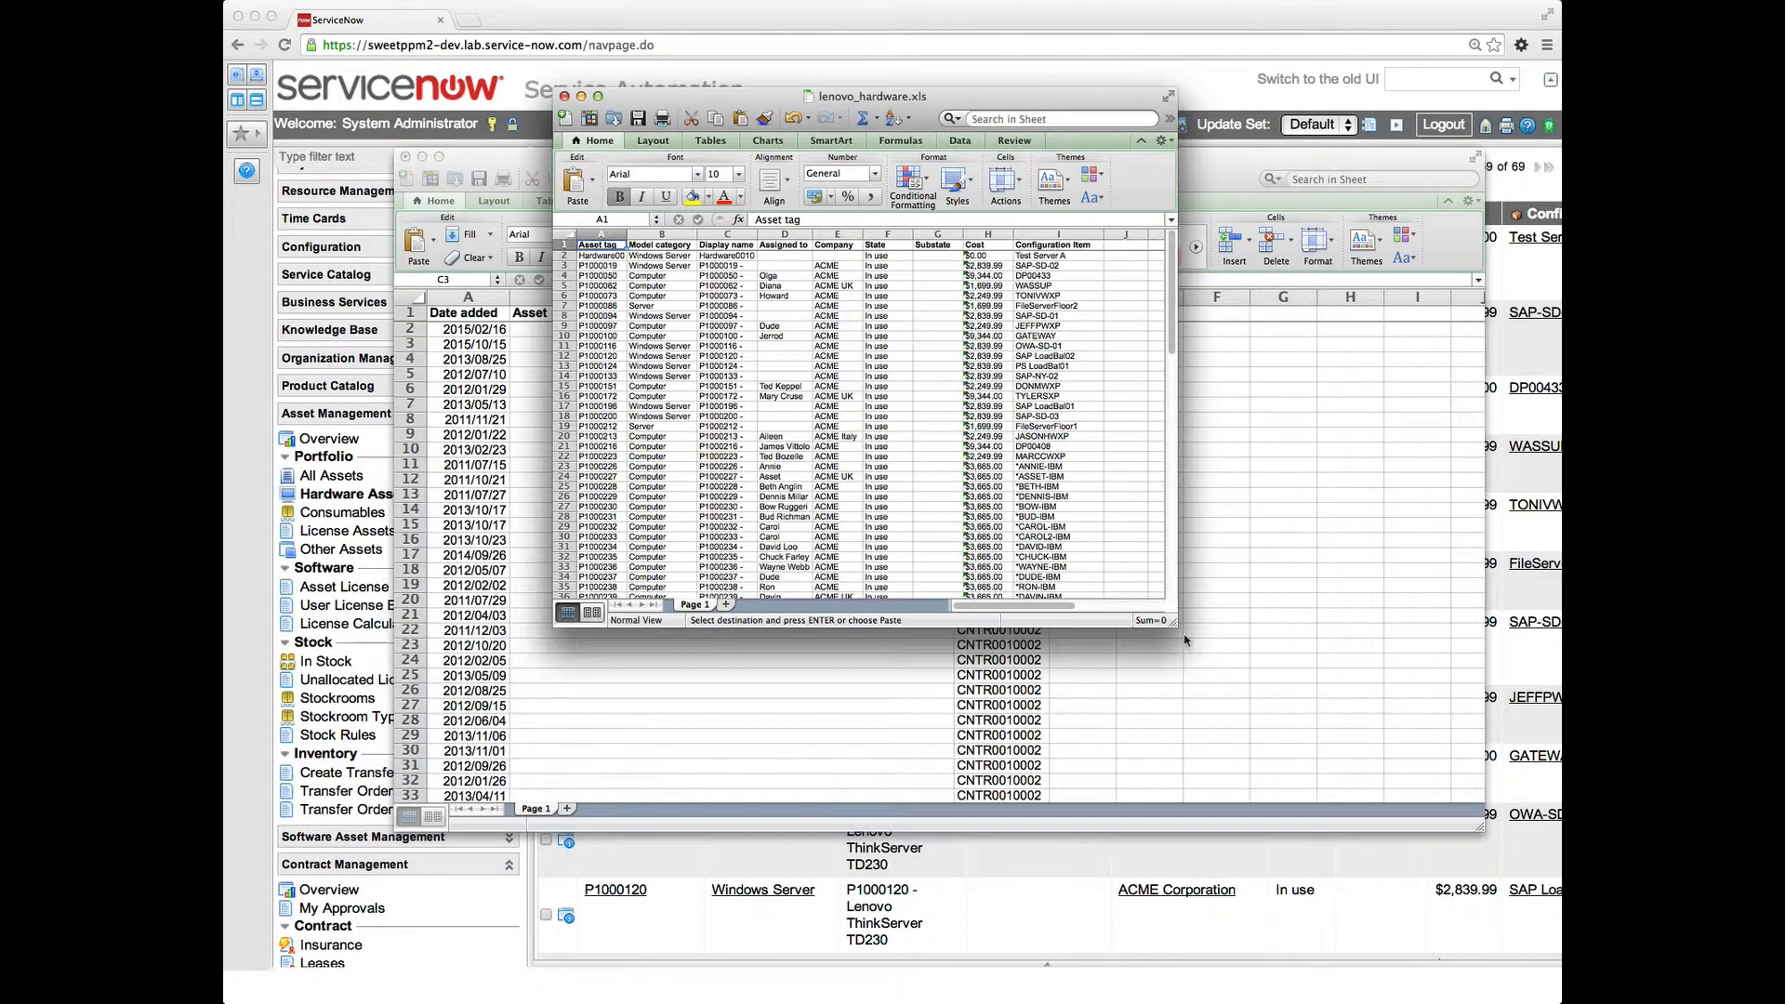
pyautogui.moveTo(1168, 621); pyautogui.dragTo(1446, 832)
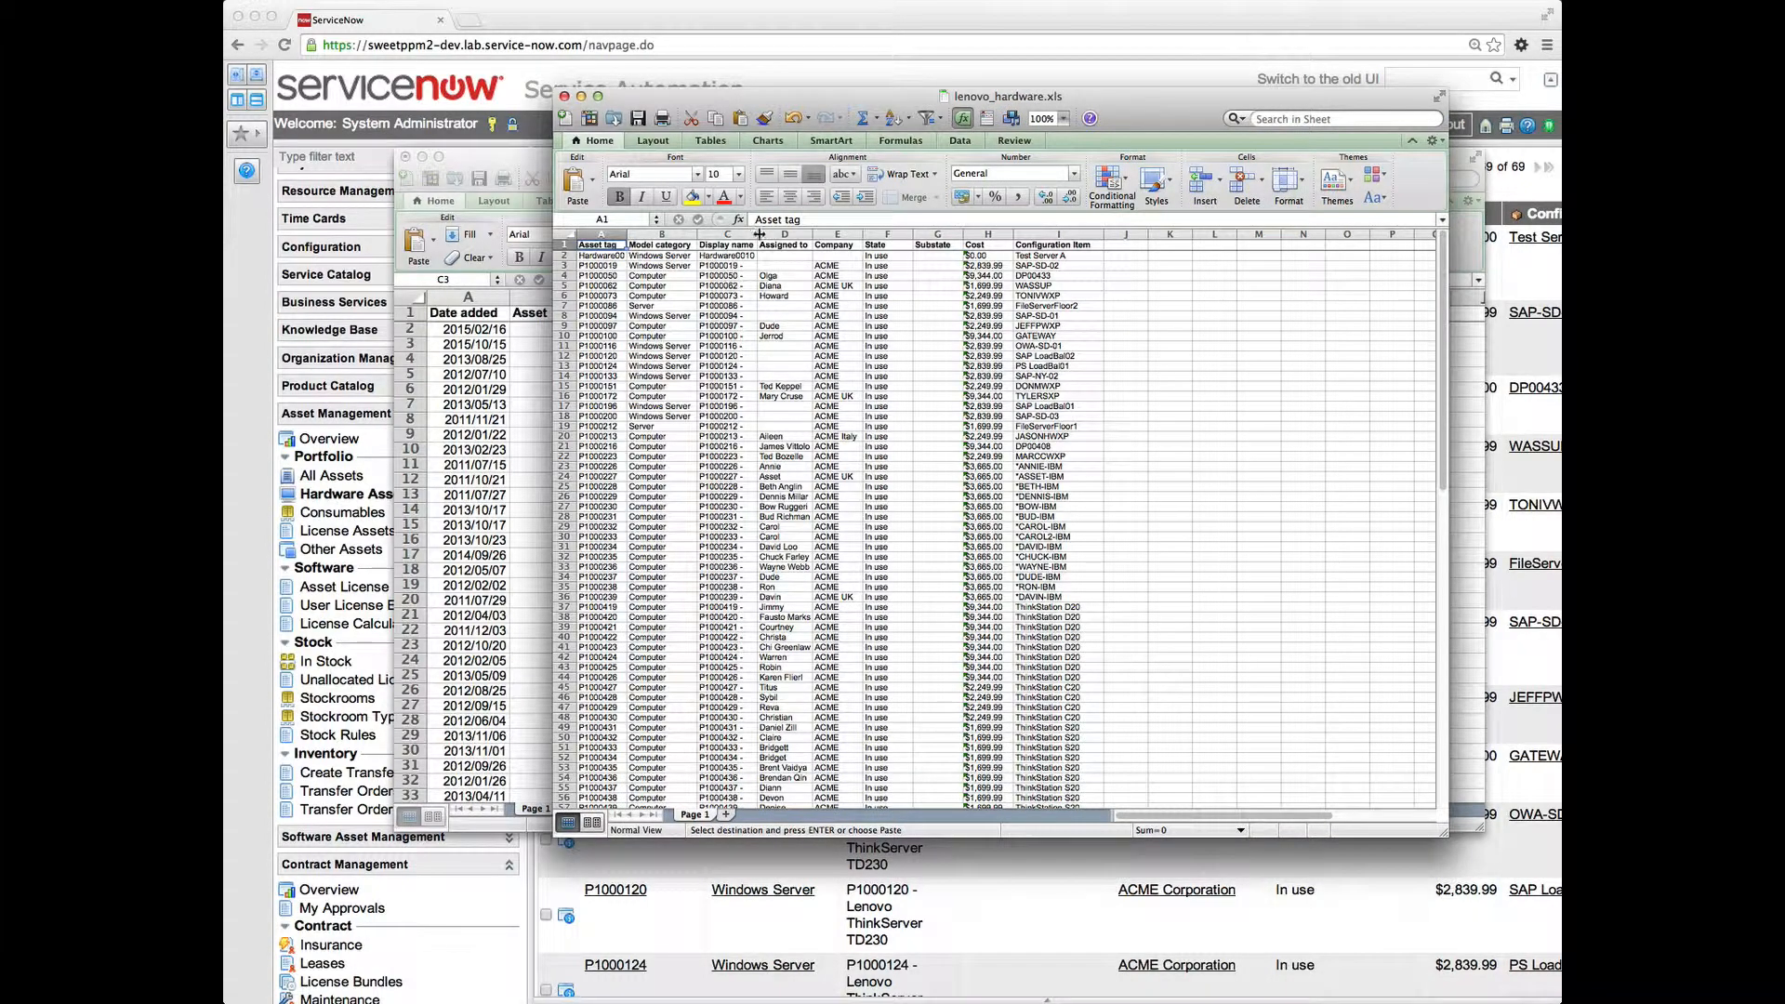
pyautogui.doubleClick(758, 234)
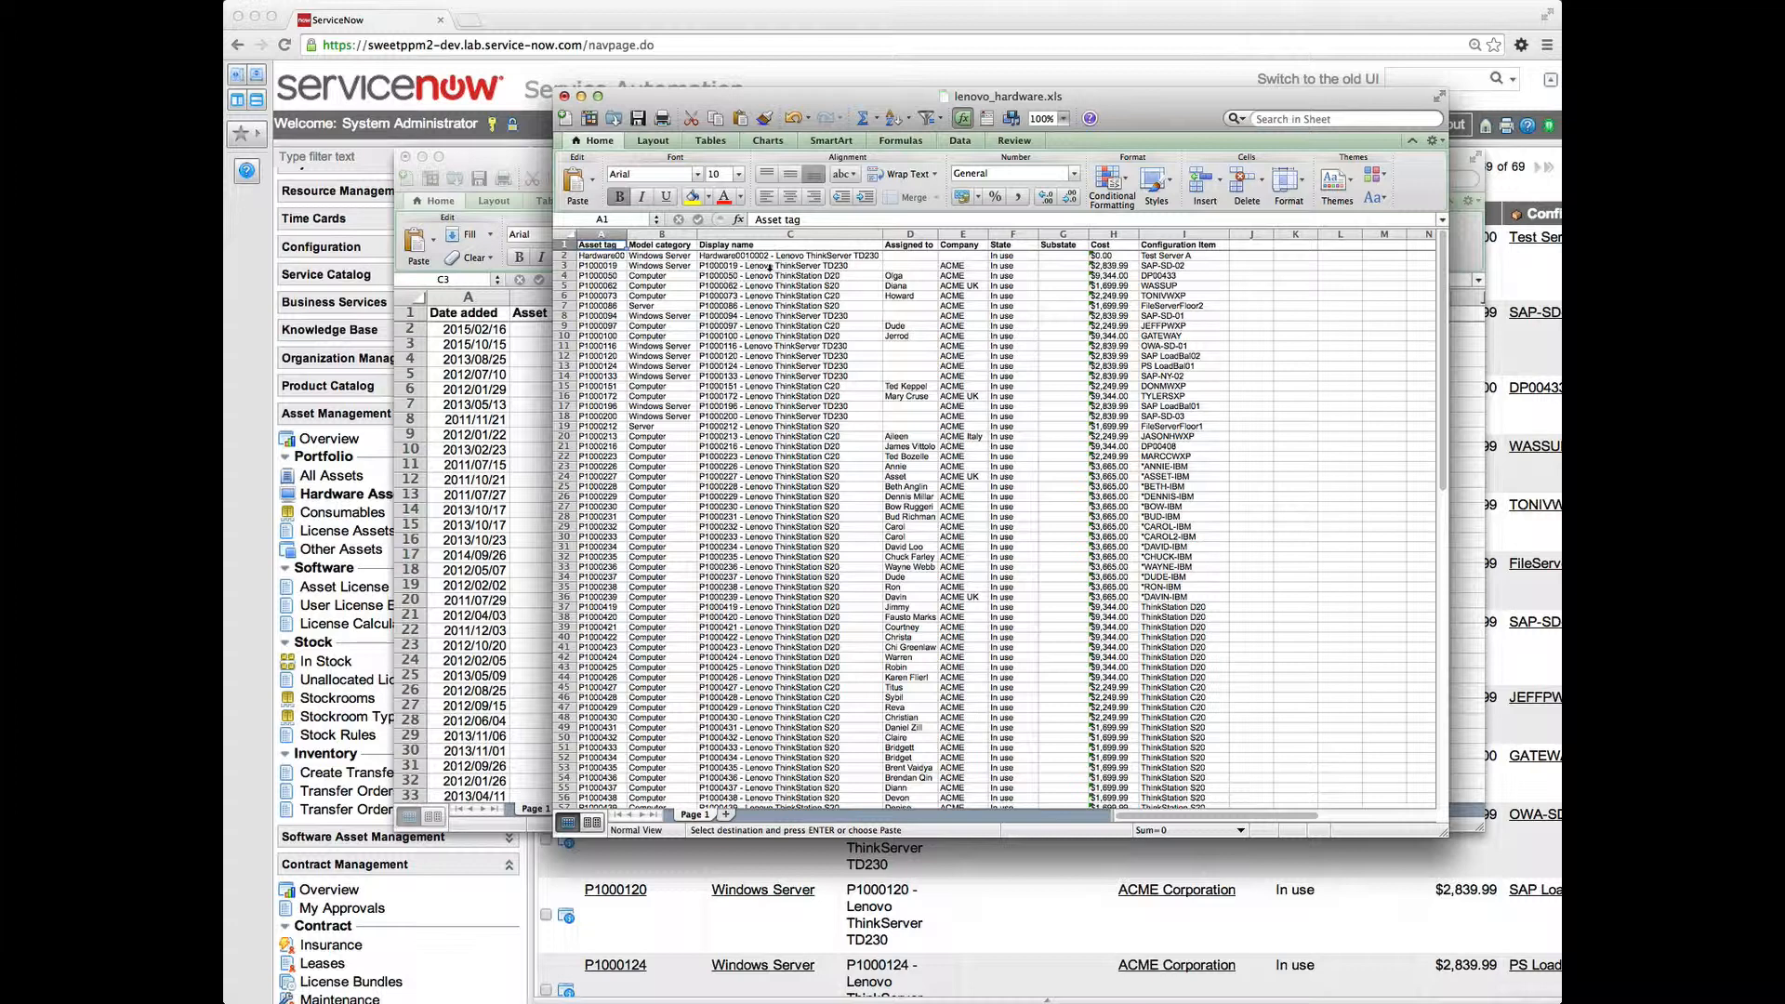
# Copy the display names from P1000019 through P1000435 into the Asset column of for_contract_import.xls, starting at cell B2.
pyautogui.click(760, 265)
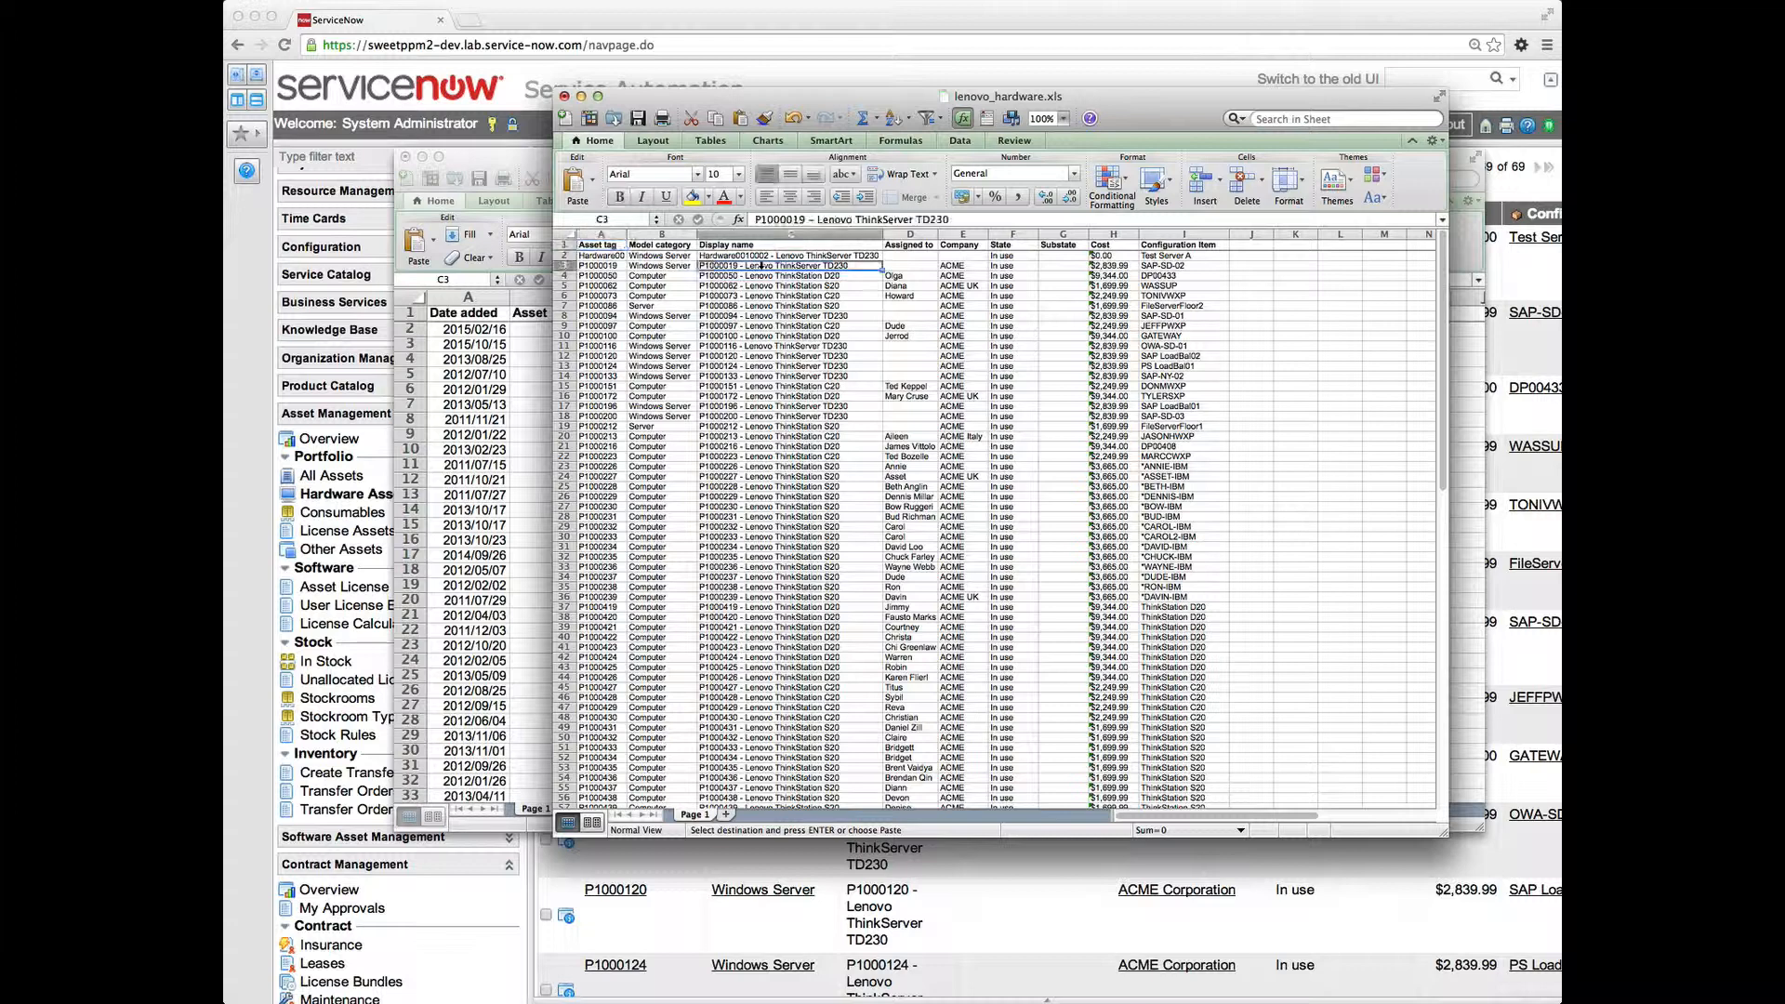
pyautogui.scroll(-3, 777, 448)
pyautogui.scroll(3, 778, 448)
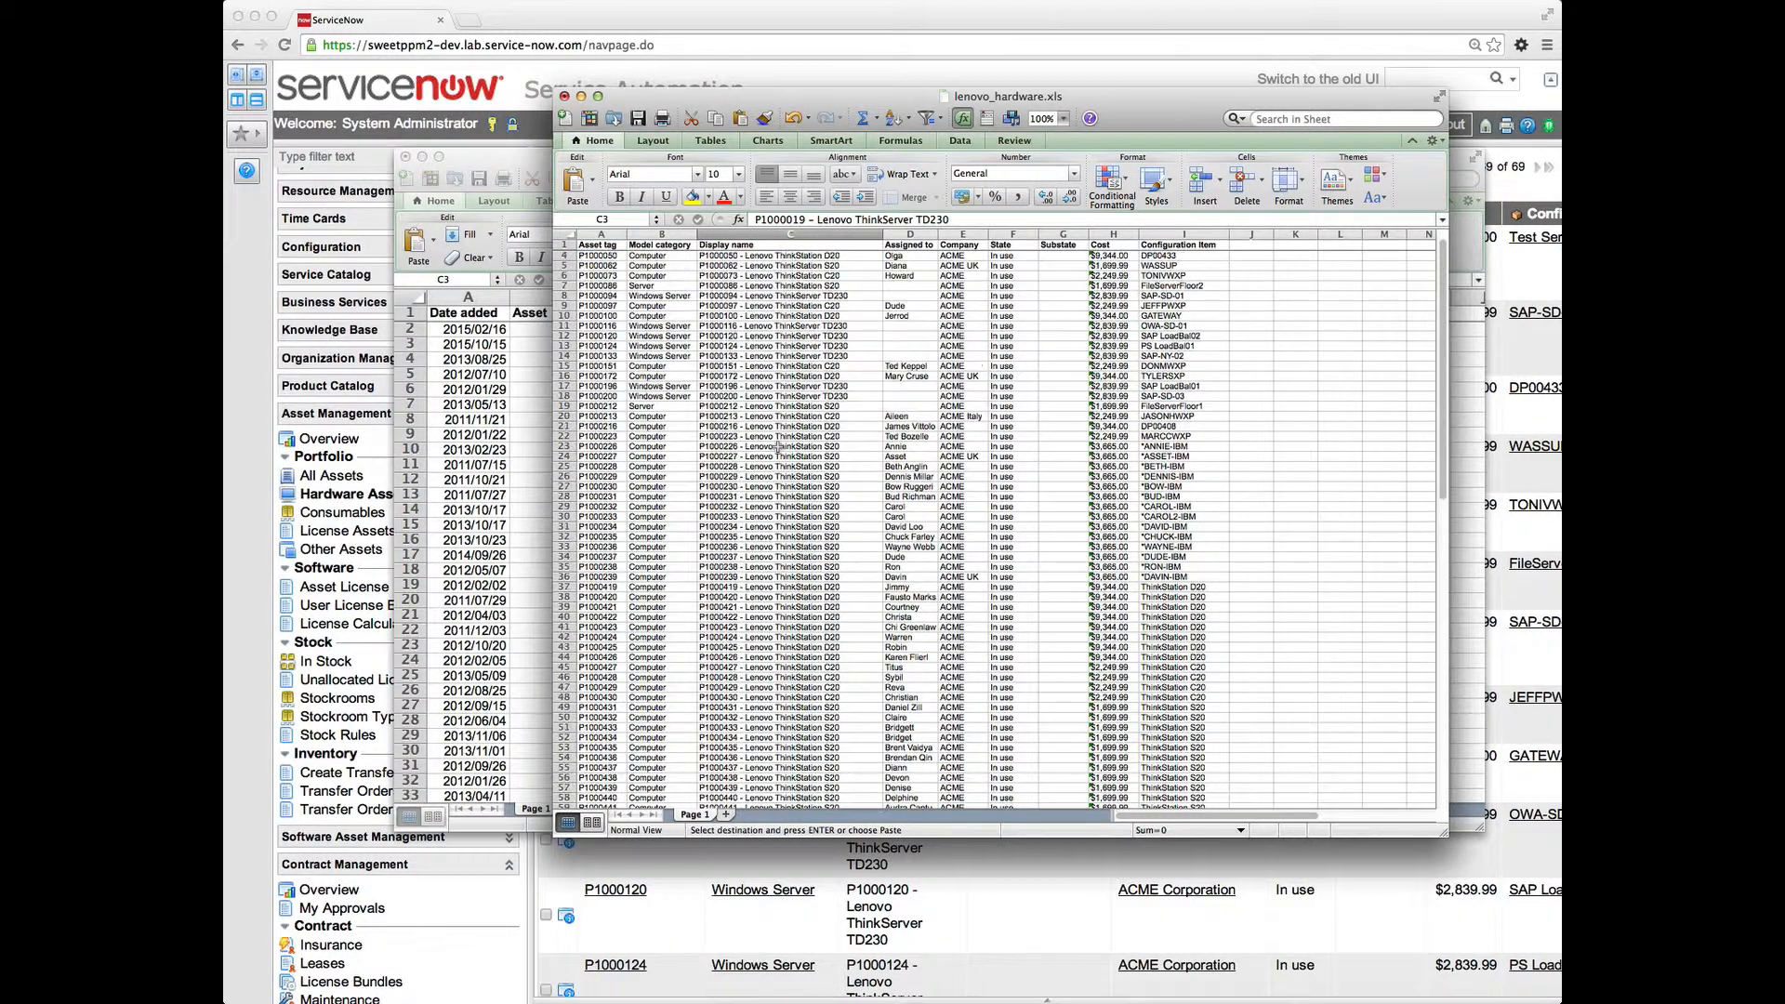
pyautogui.scroll(-10, 777, 447)
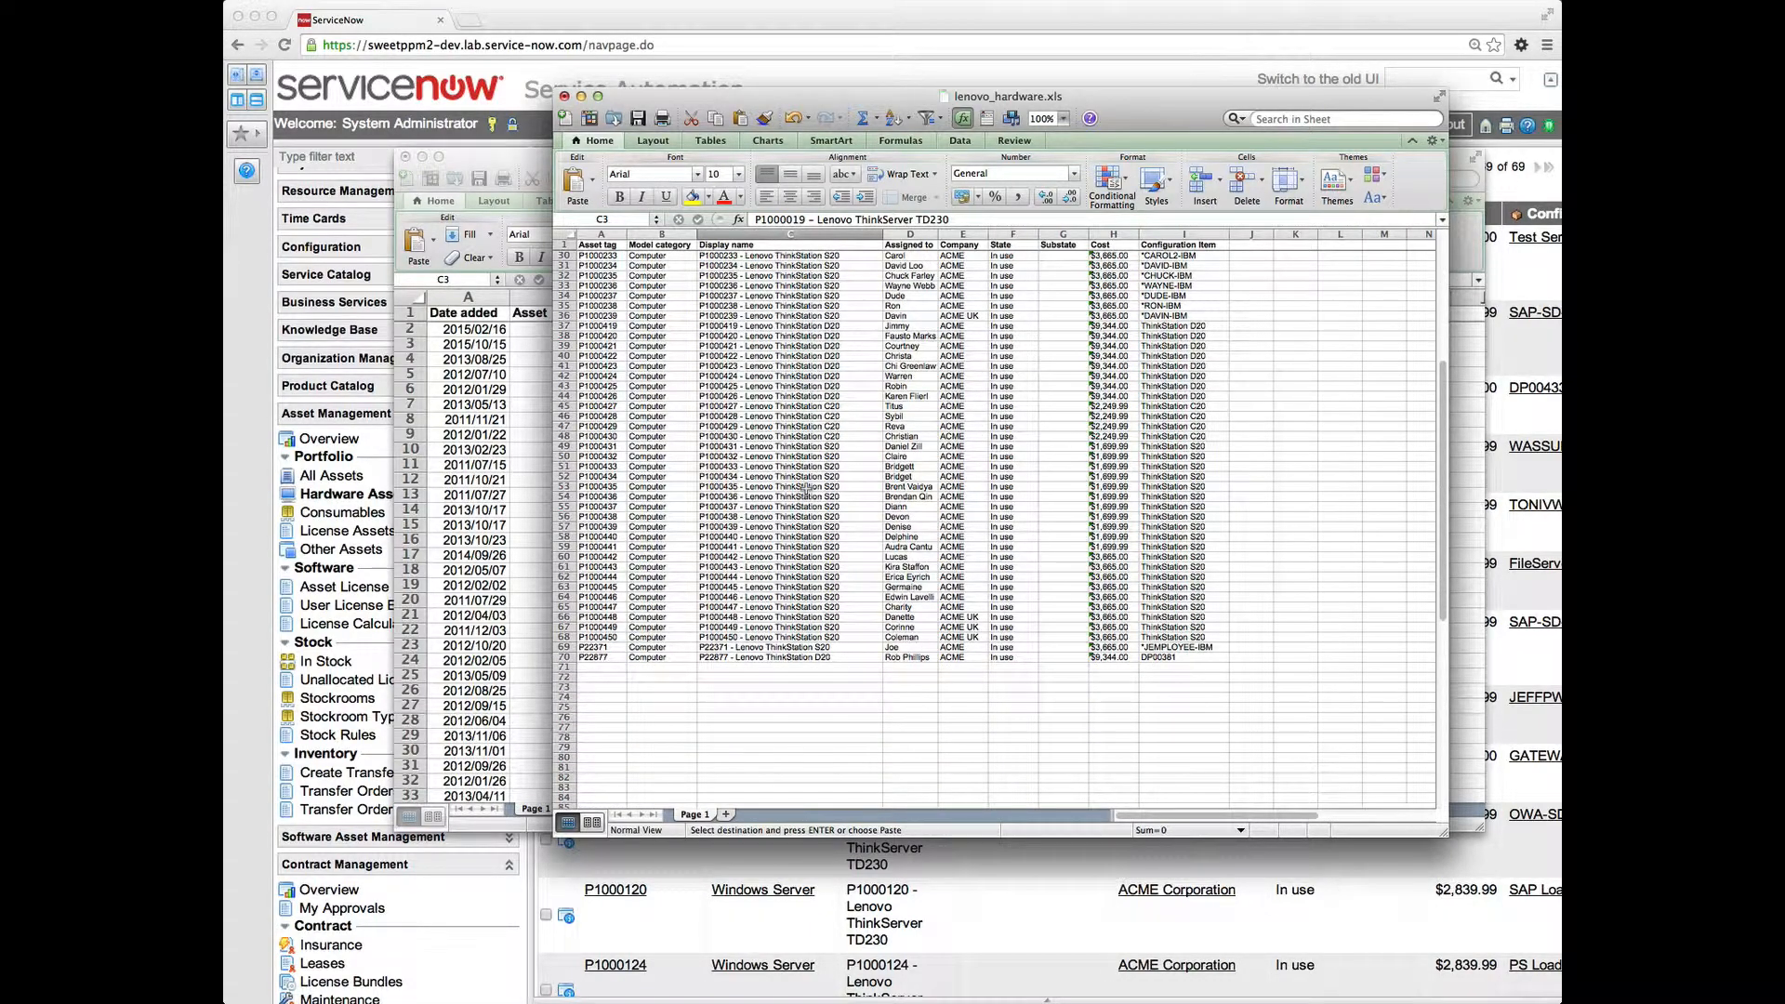
pyautogui.keyDown('shift'); pyautogui.click(805, 491); pyautogui.keyUp('shift')
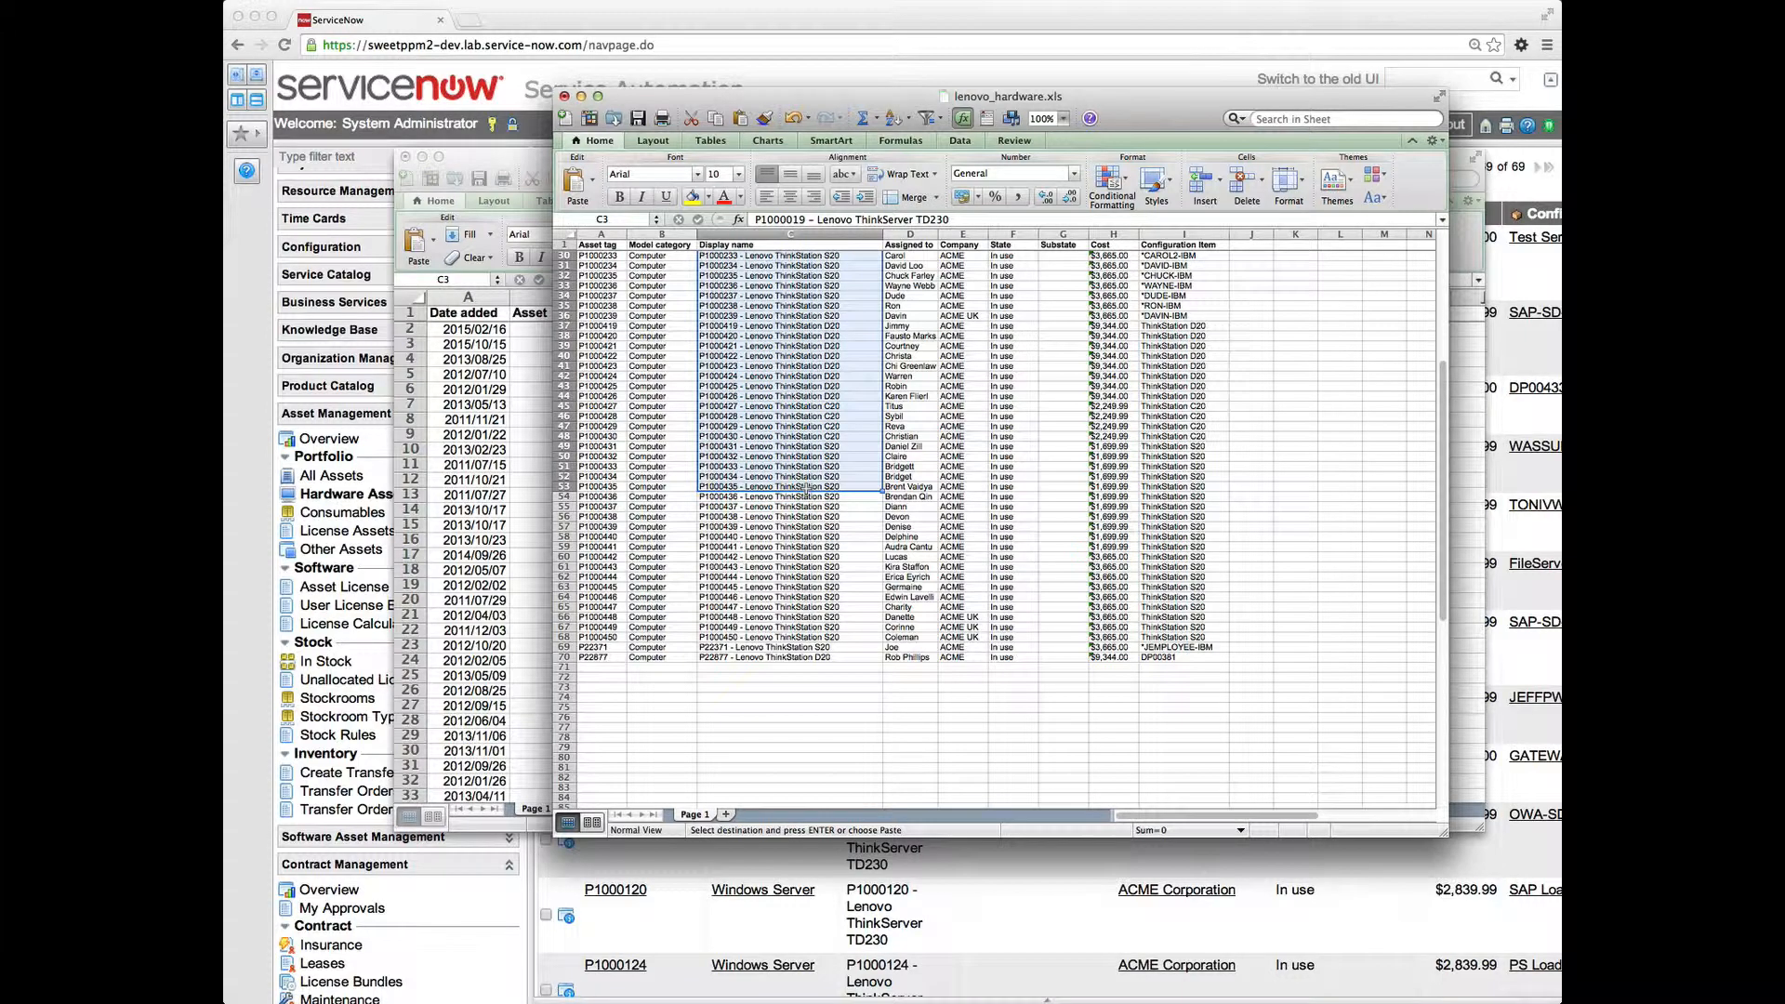
pyautogui.click(519, 391)
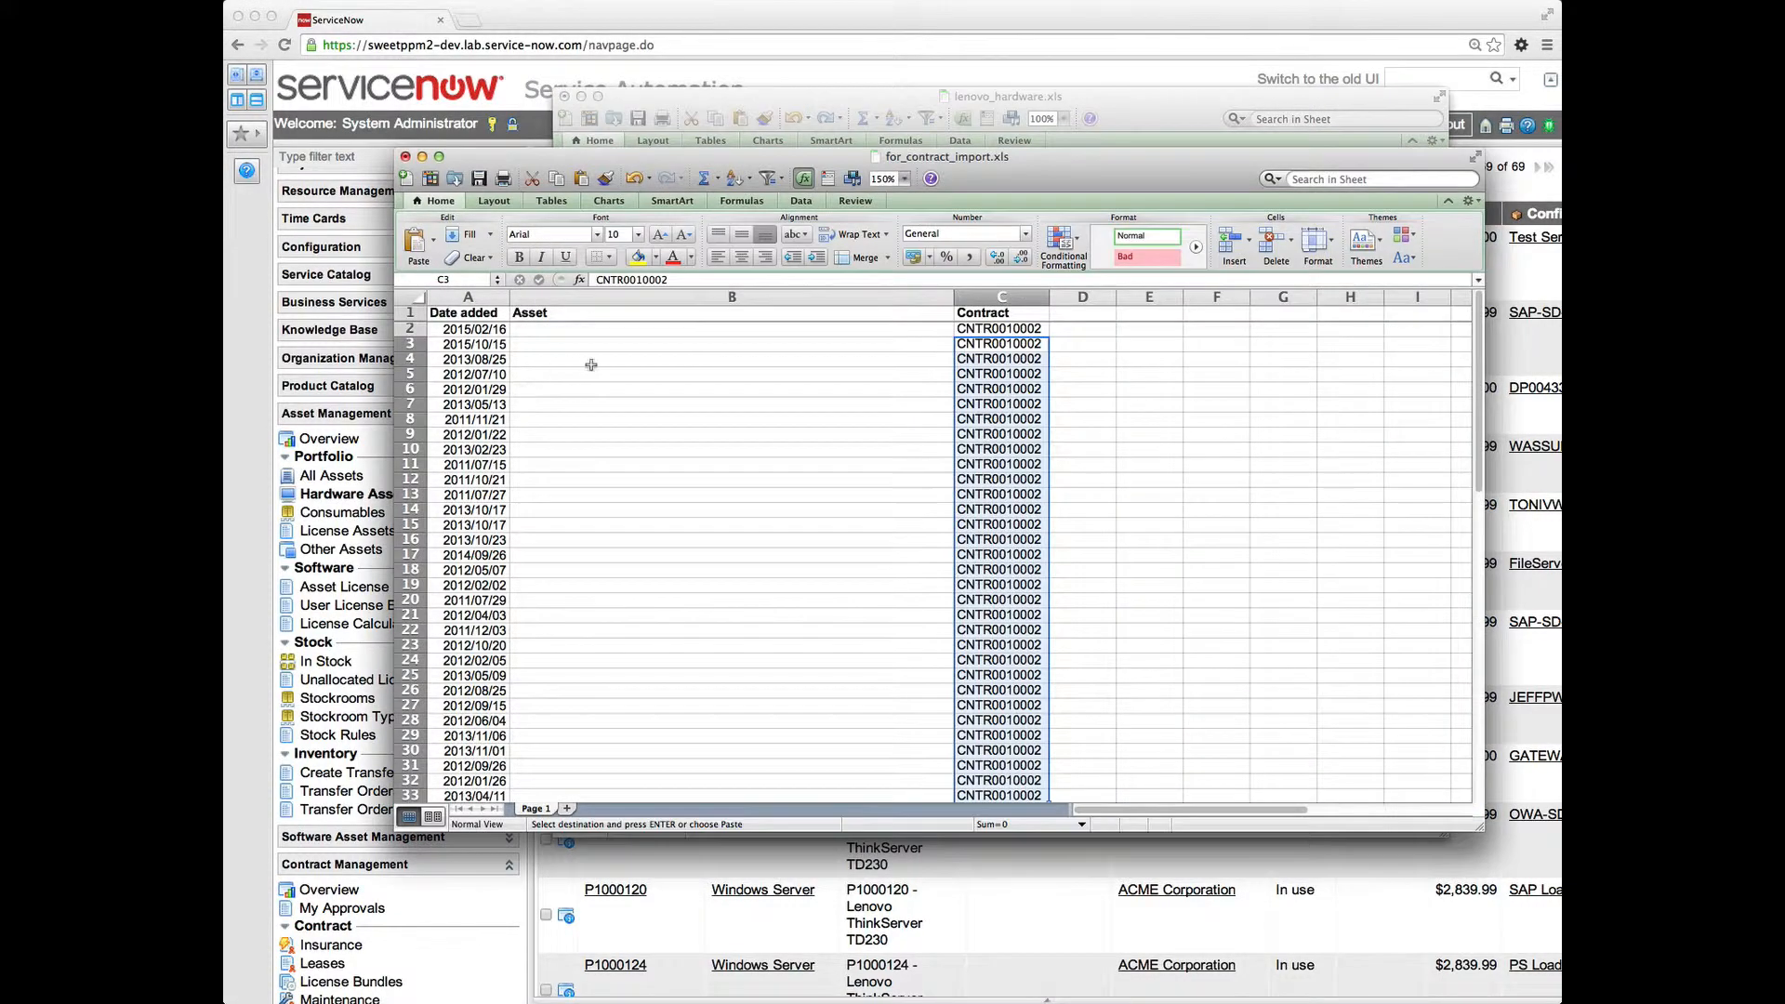
pyautogui.click(595, 330)
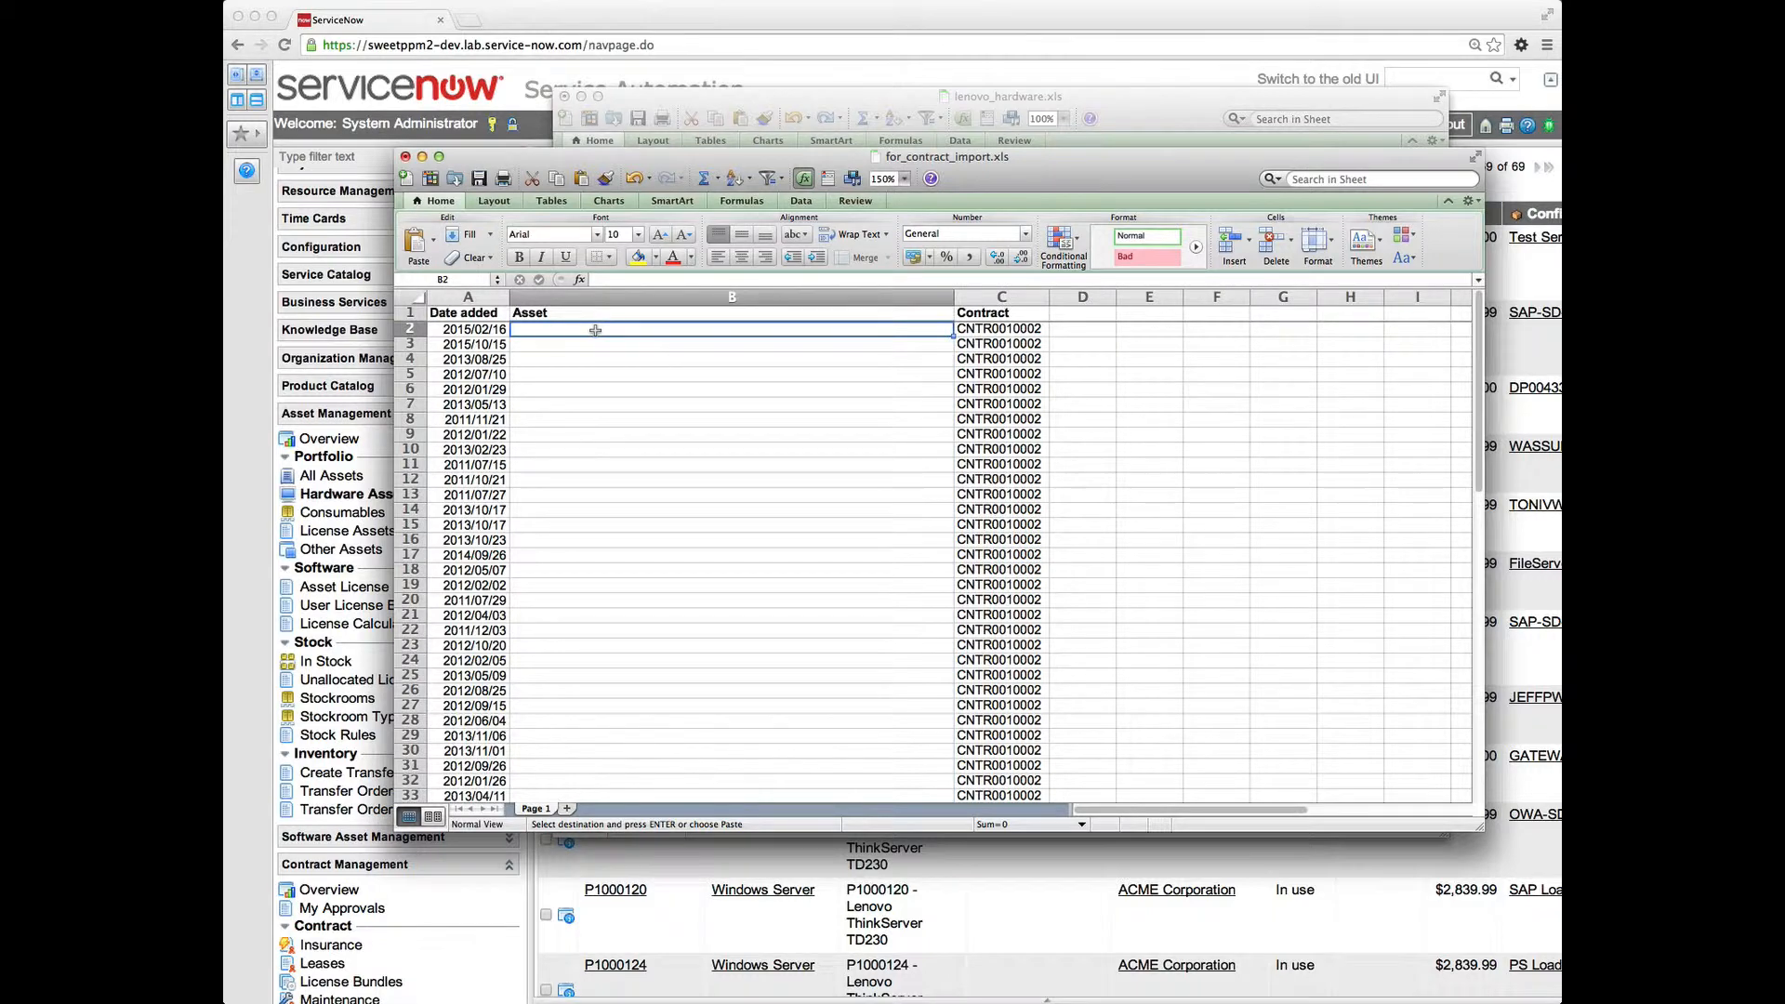
pyautogui.press('super+v')
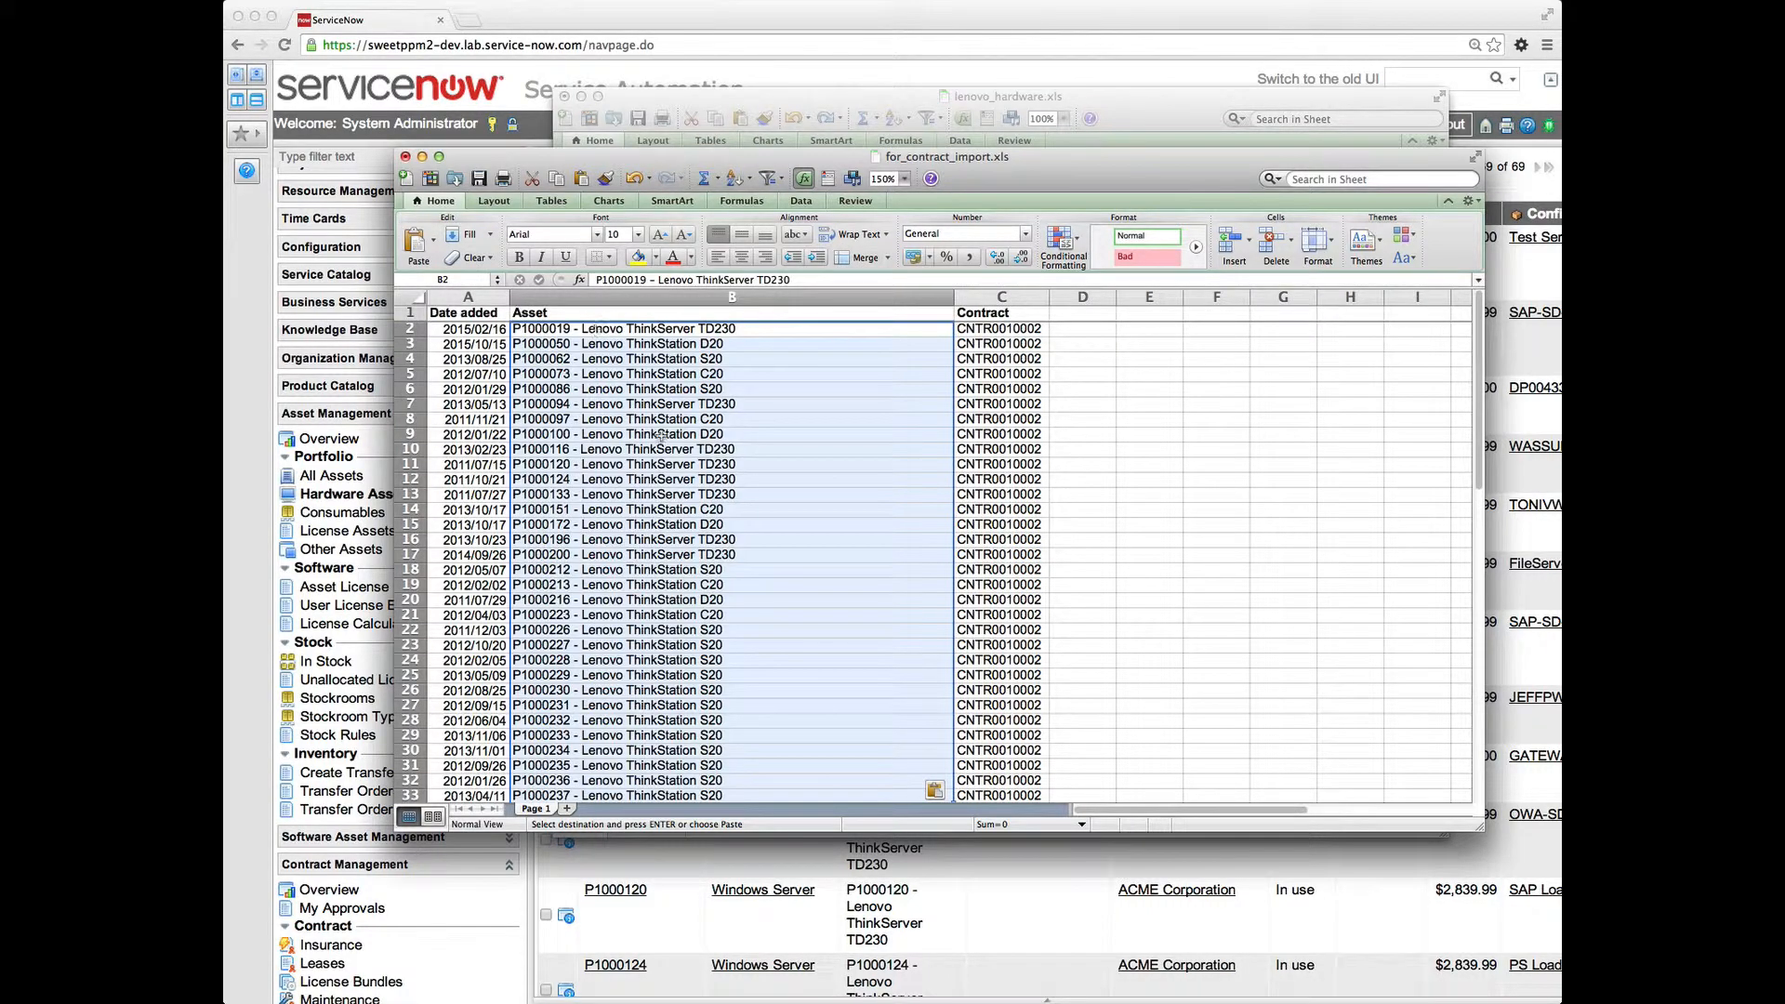
# Clear the surplus asset in cell B52, below the last row that has a date and contract number.
pyautogui.scroll(-10, 661, 436)
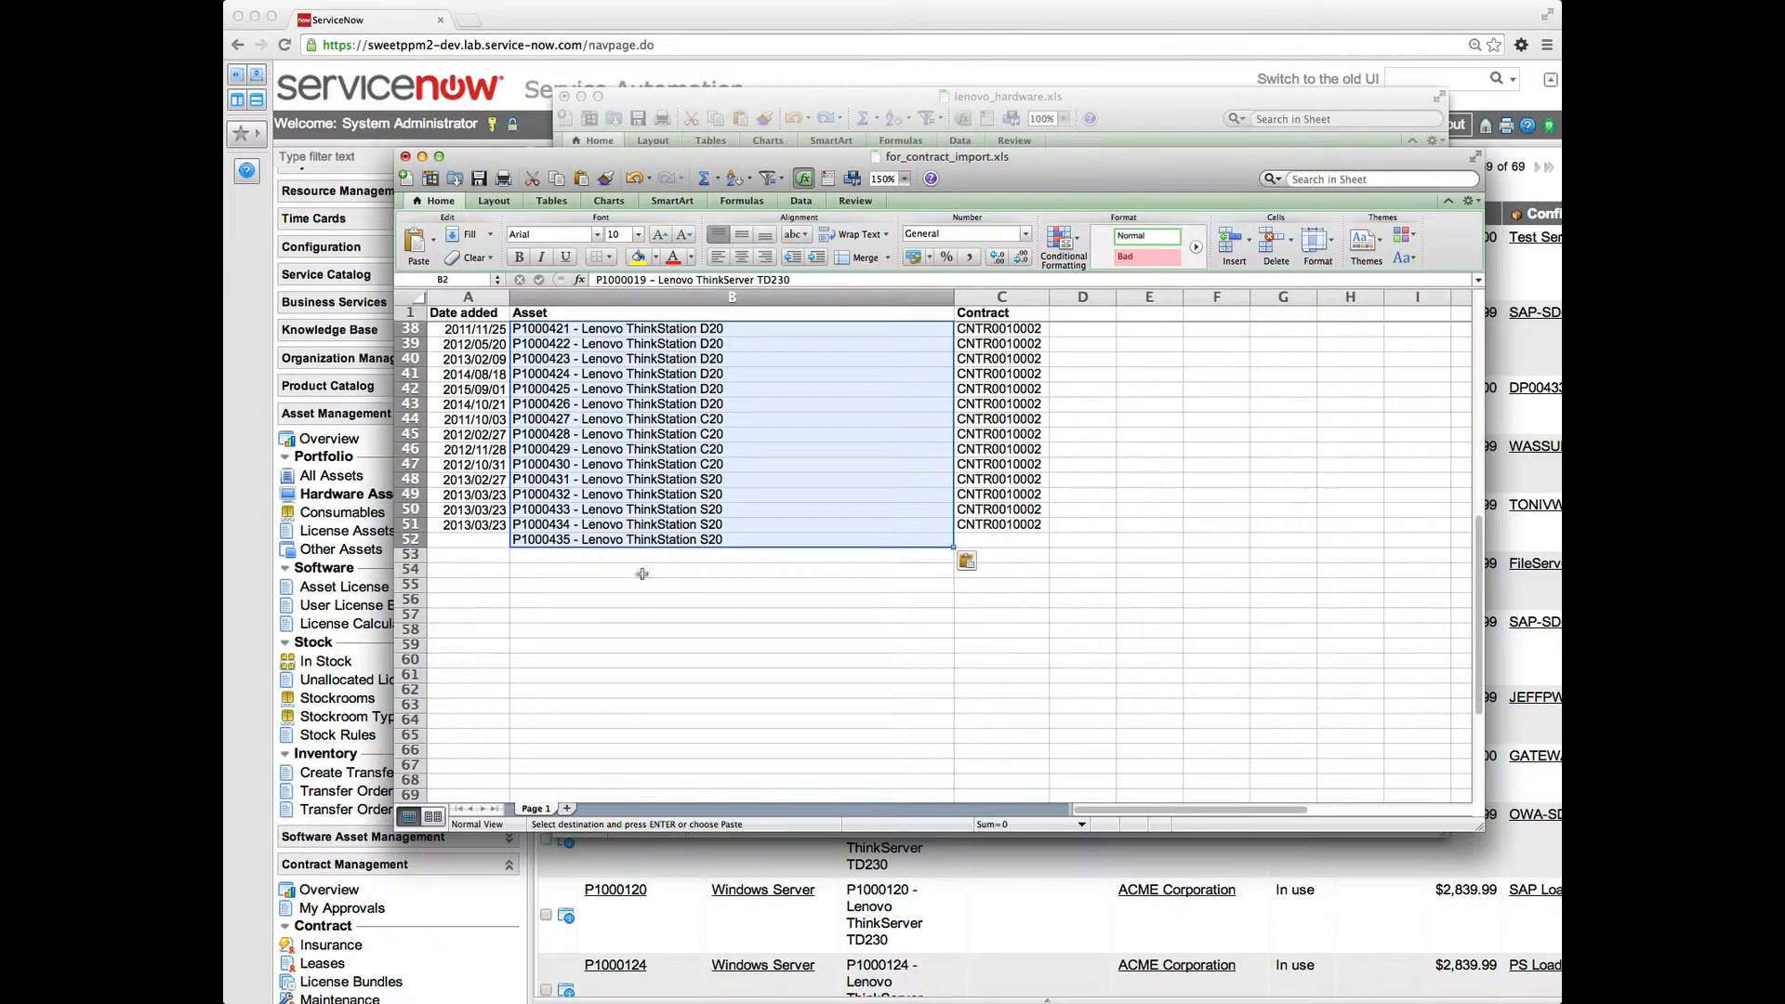
pyautogui.click(622, 543)
pyautogui.press('BackSpace')
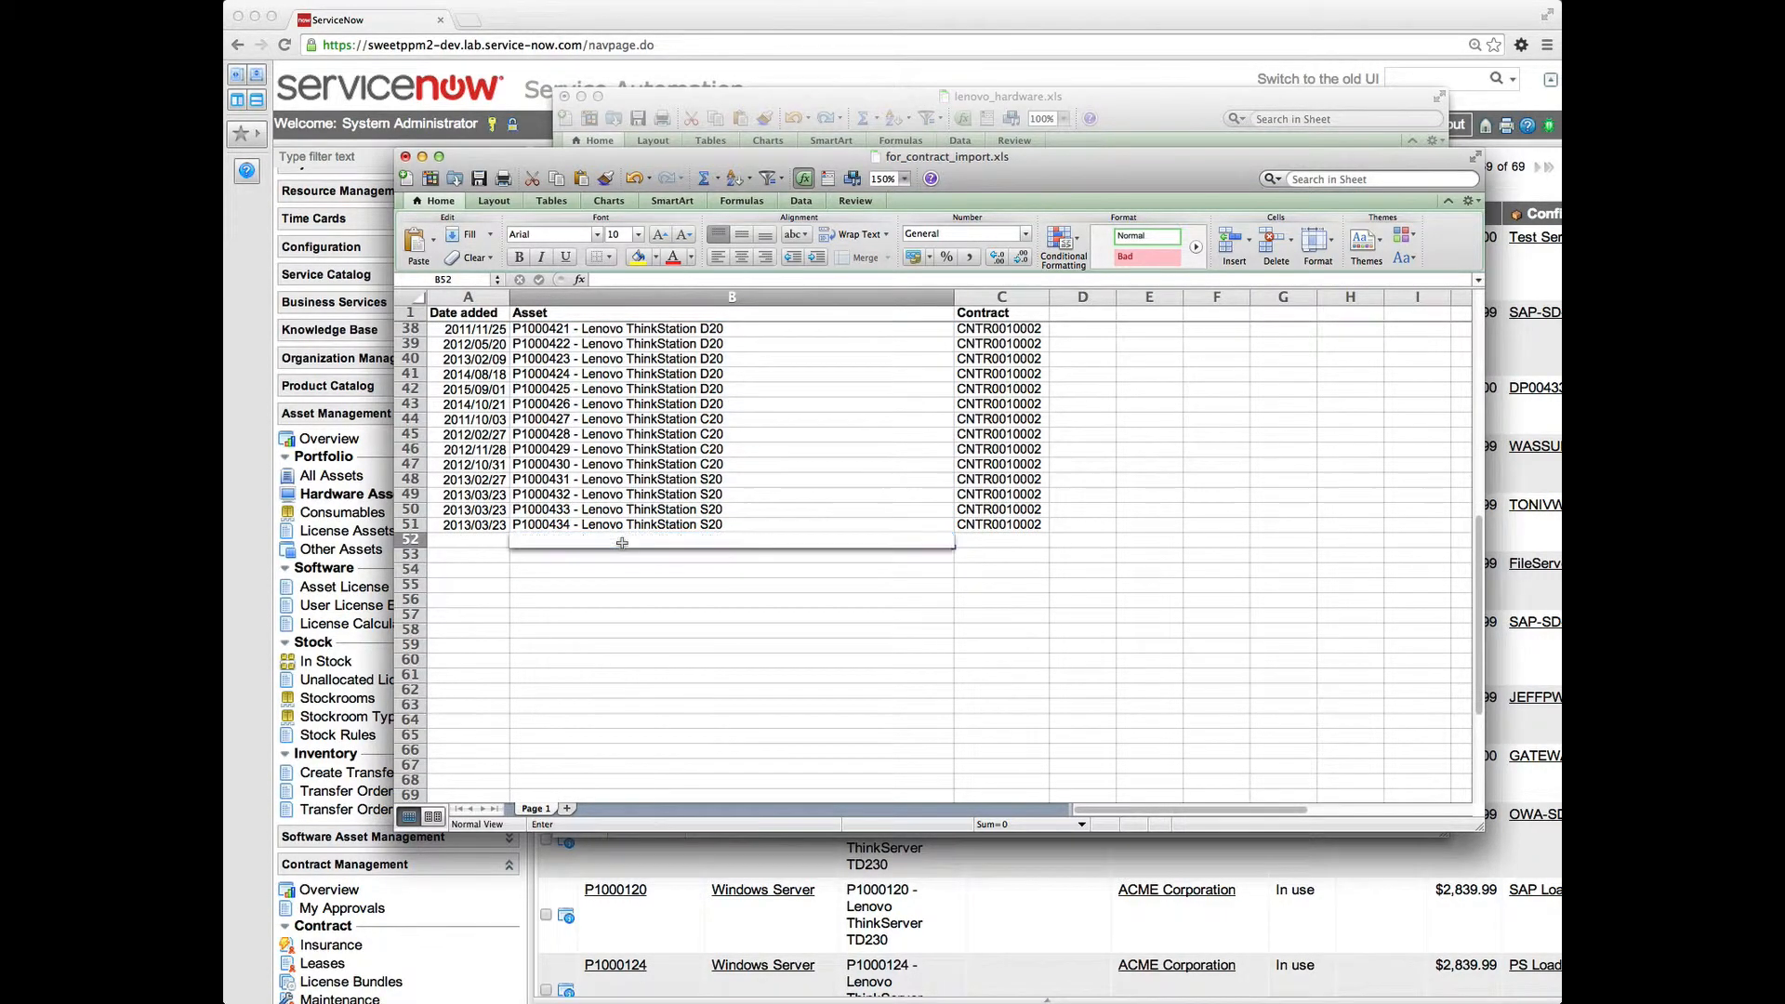
pyautogui.moveTo(699, 571); pyautogui.dragTo(833, 594)
pyautogui.click(833, 594)
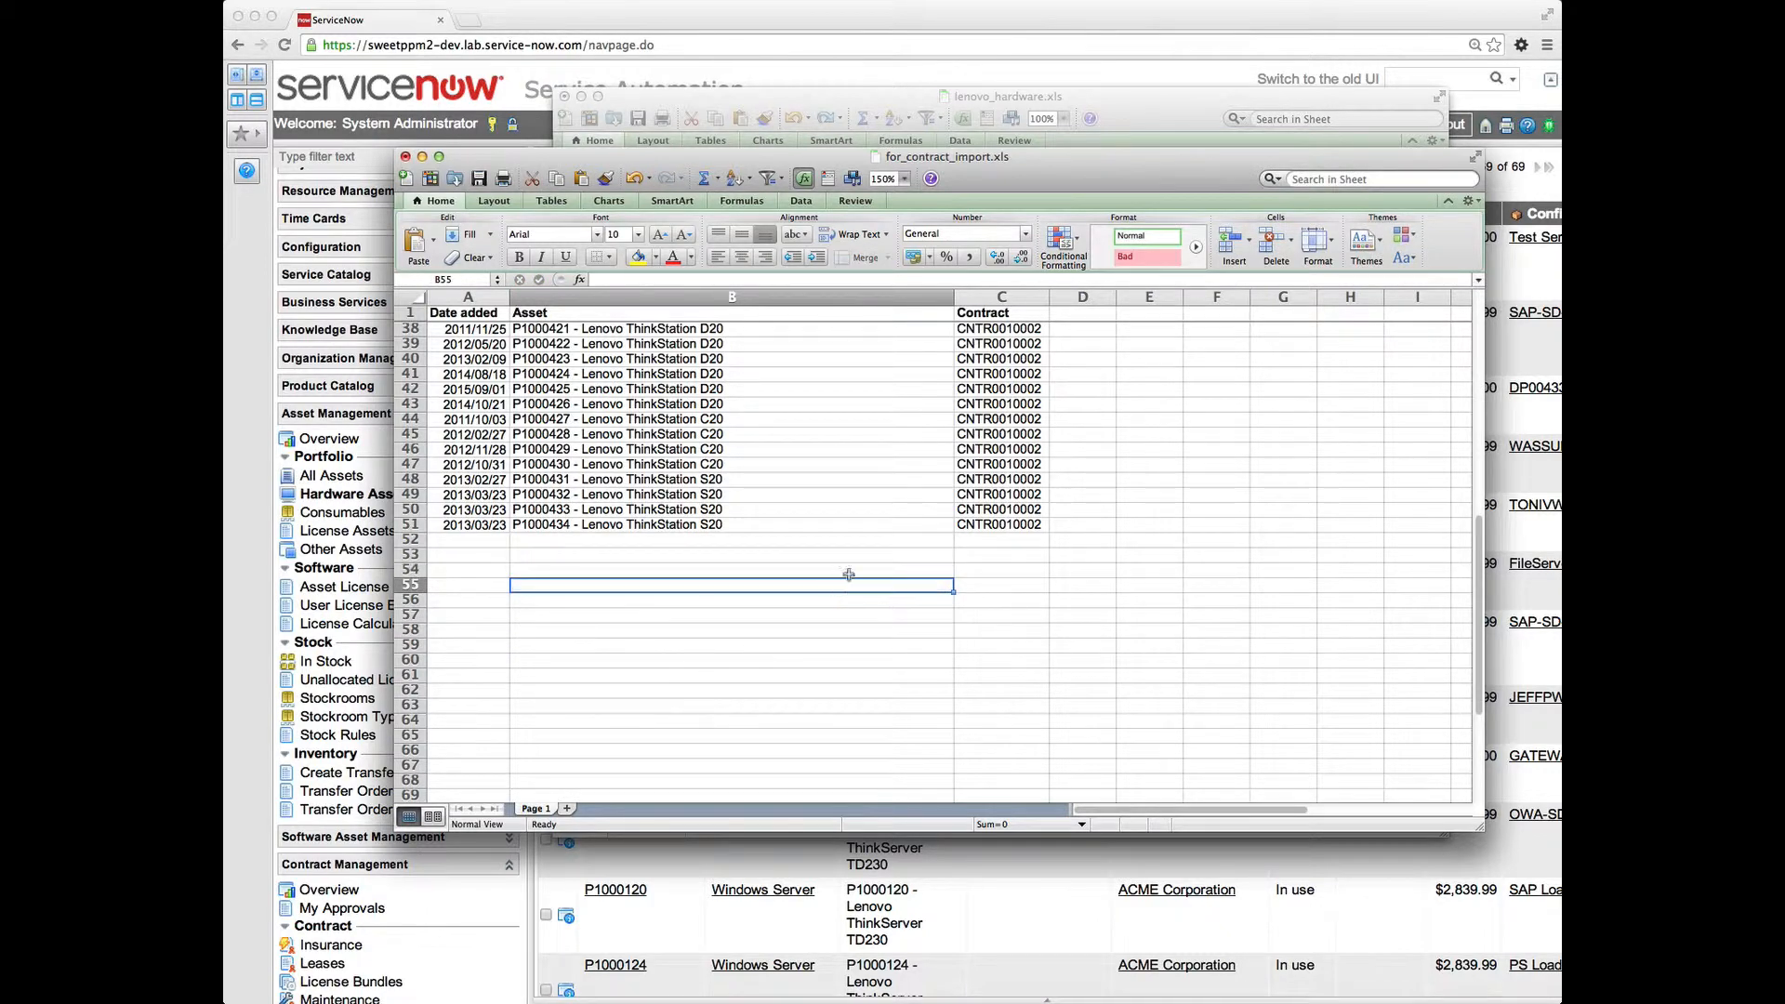
pyautogui.scroll(10, 849, 574)
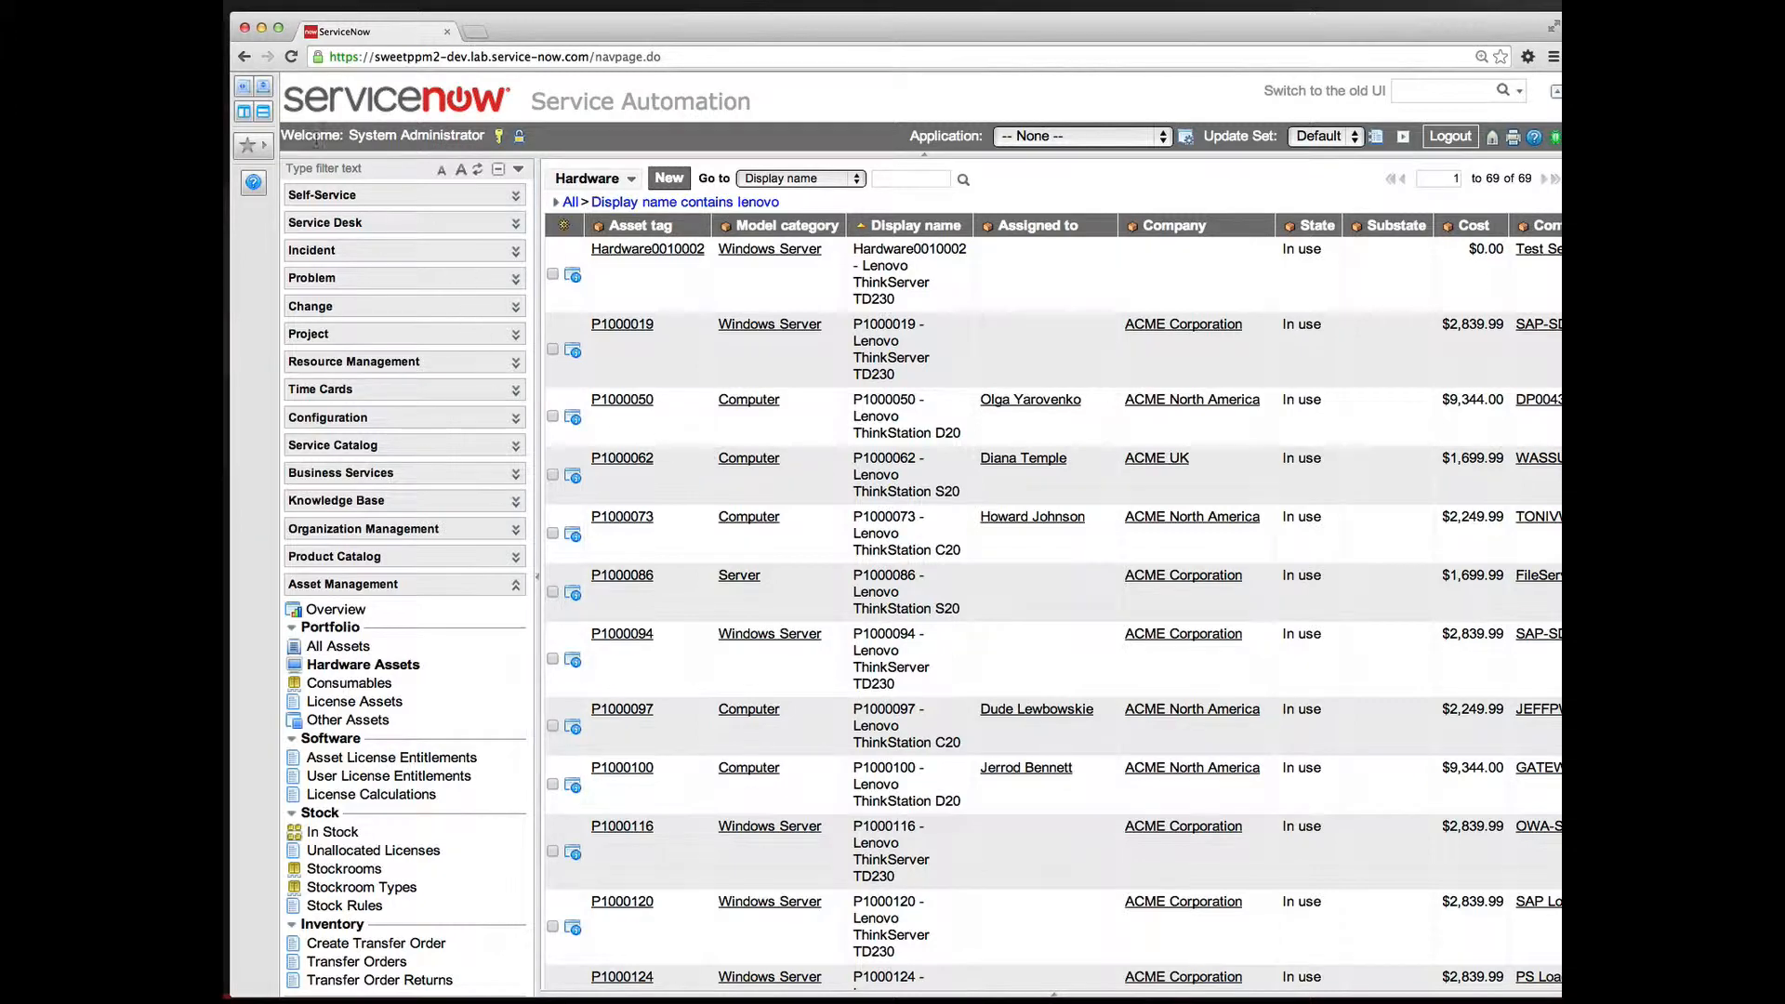
# Switch back to ServiceNow, filter the navigator by import, and open Load Data under System Import Sets.
pyautogui.click(330, 167)
pyautogui.write('import')
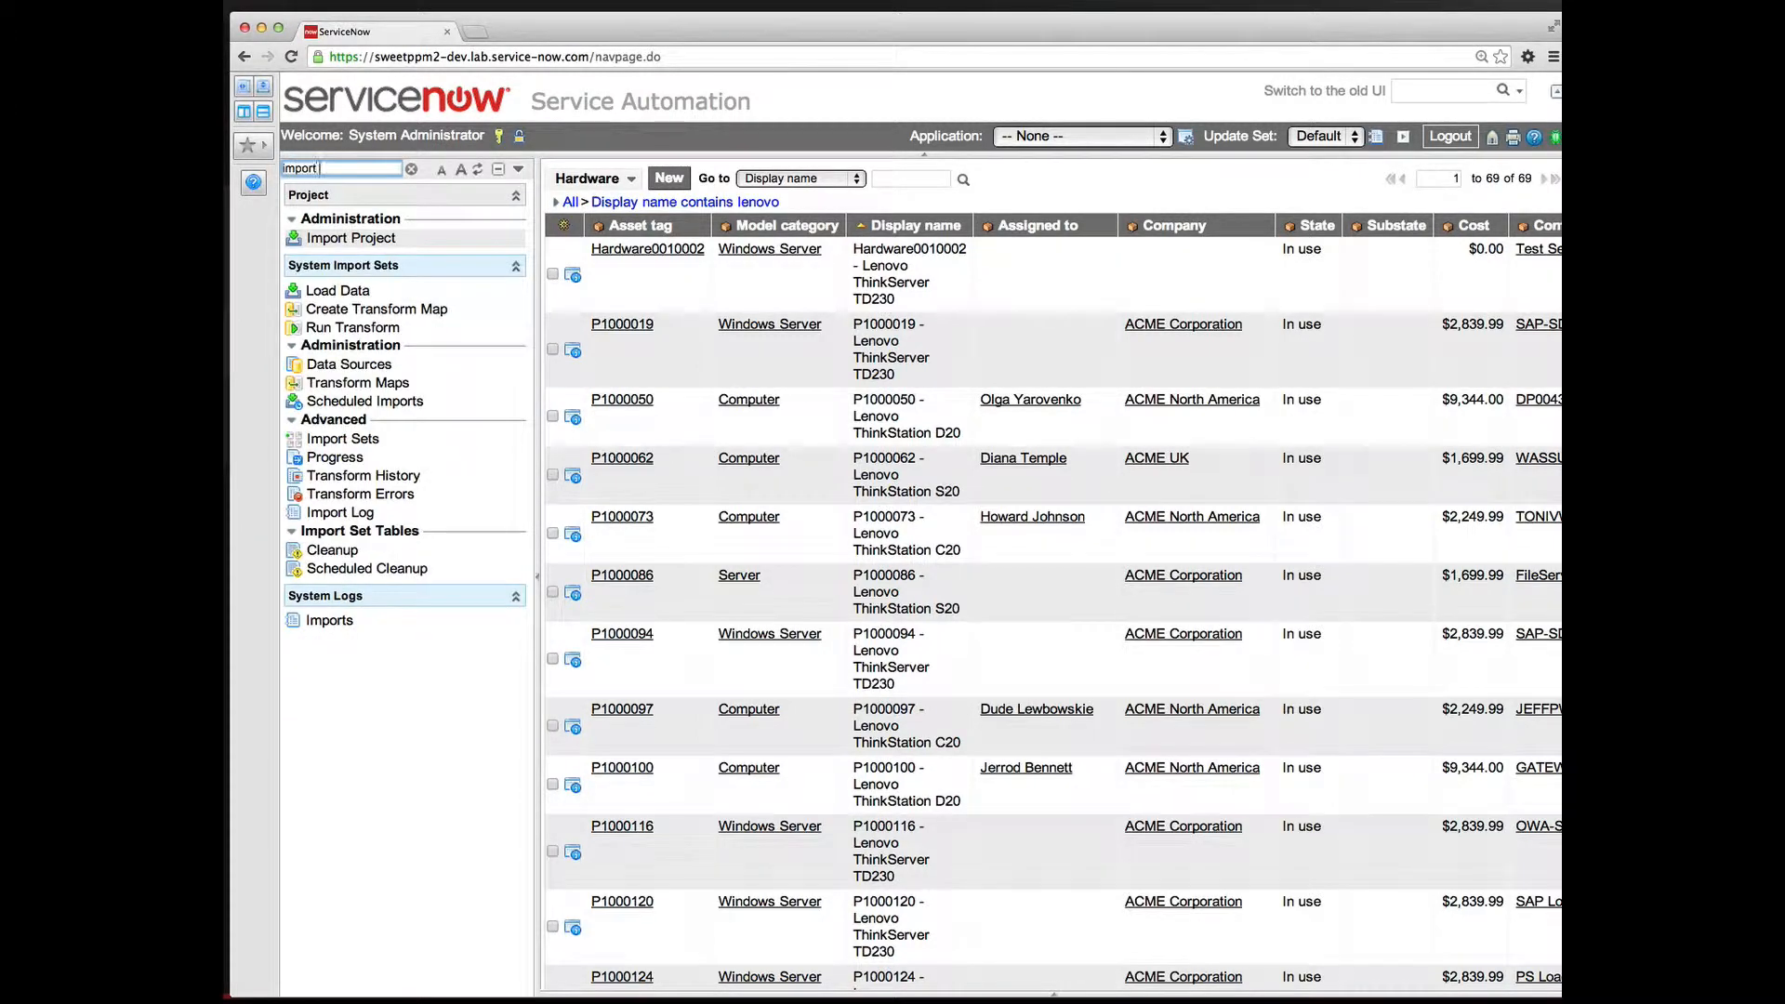
pyautogui.click(326, 294)
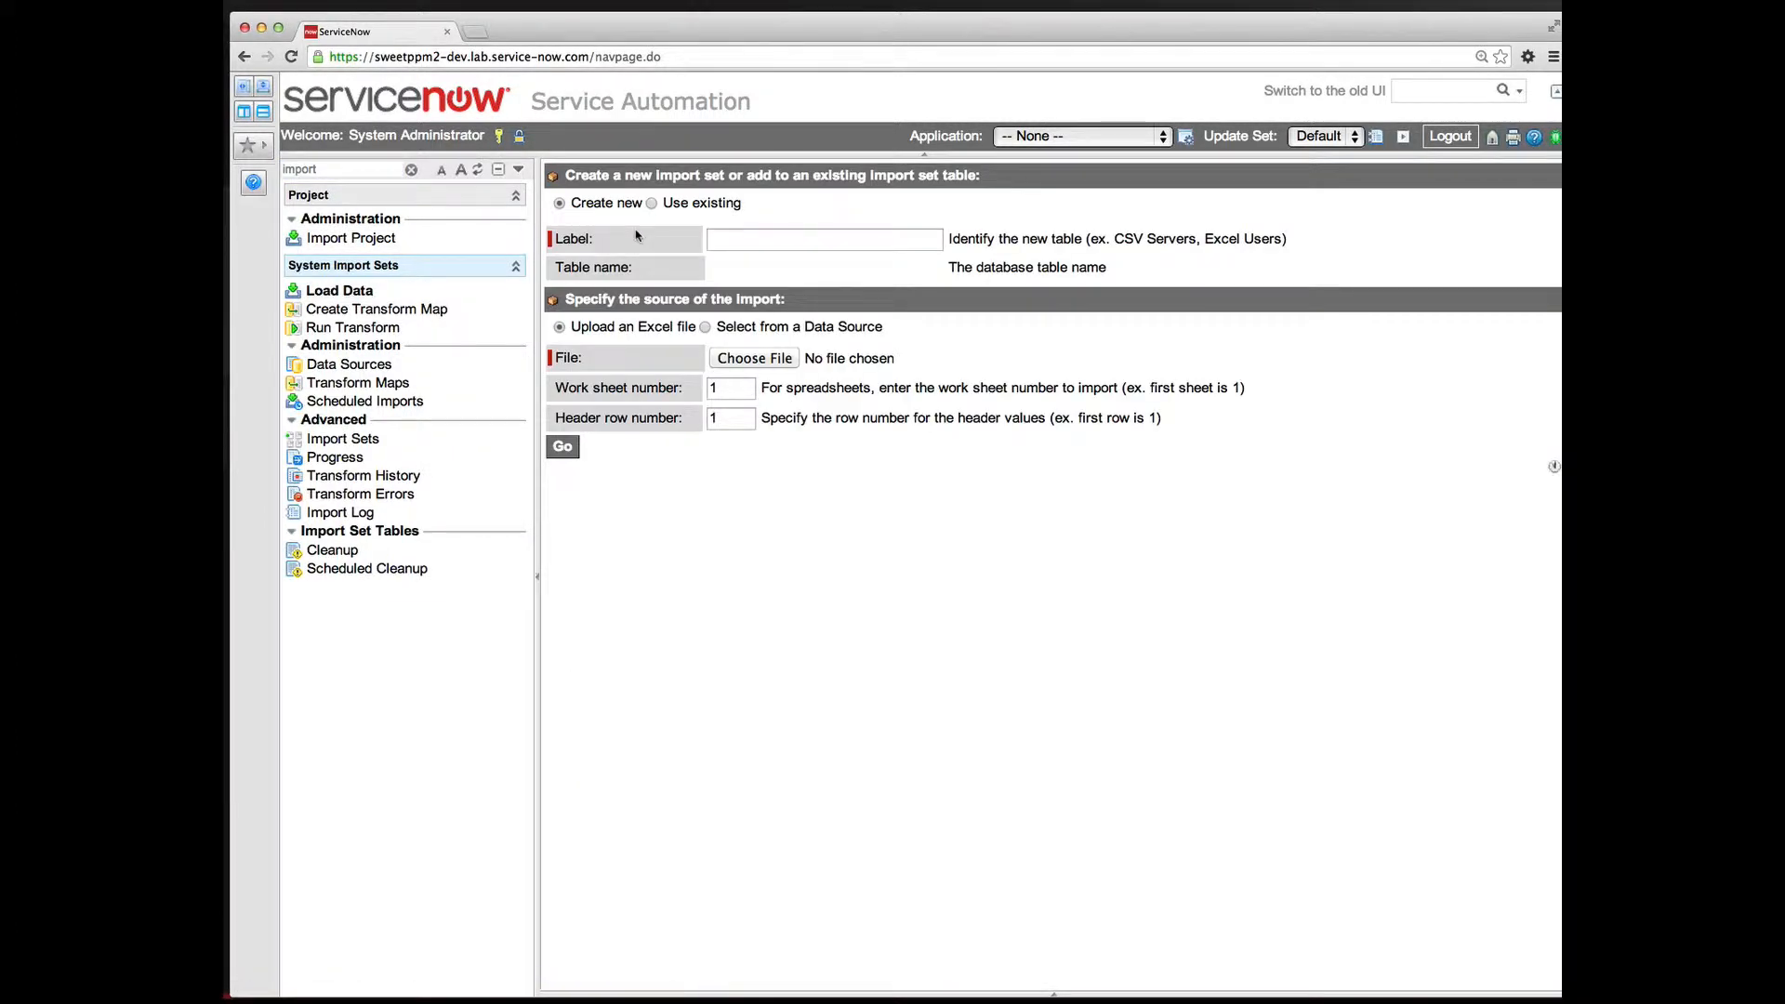
# Load for_contract_import.xls from the Contract Assets folder into a new import set table labelled Covered Assets.
pyautogui.click(722, 242)
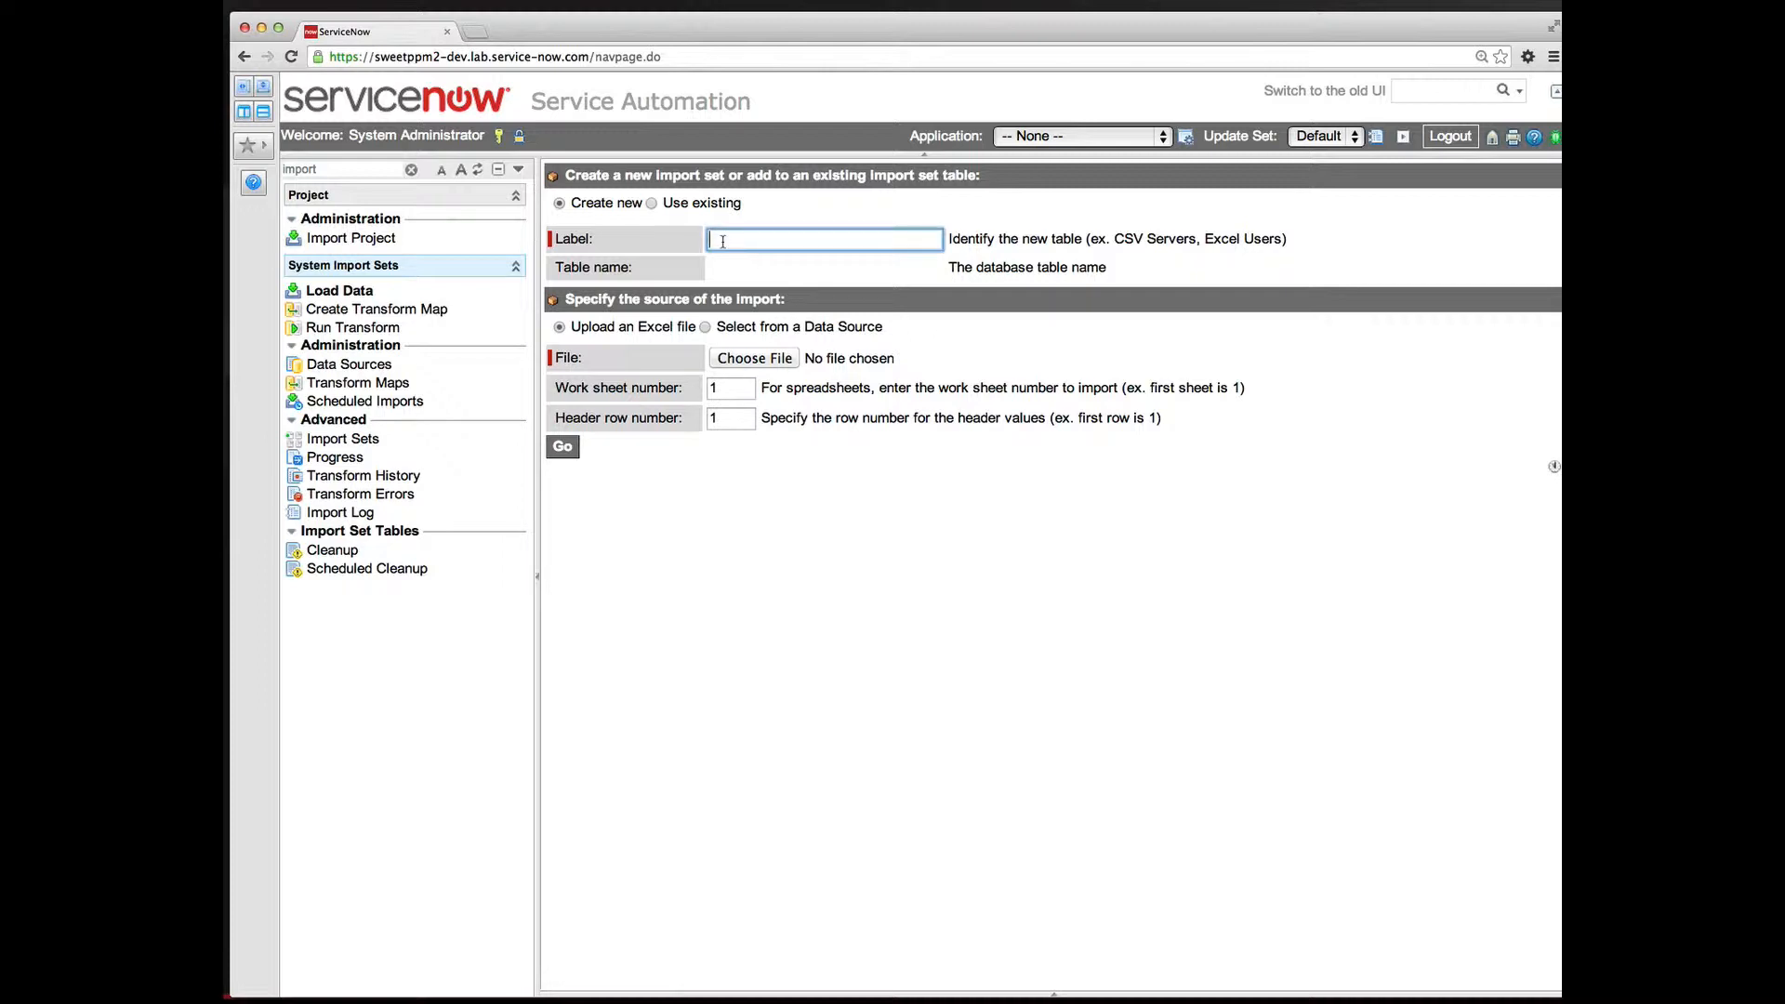
pyautogui.write('Covered Assets')
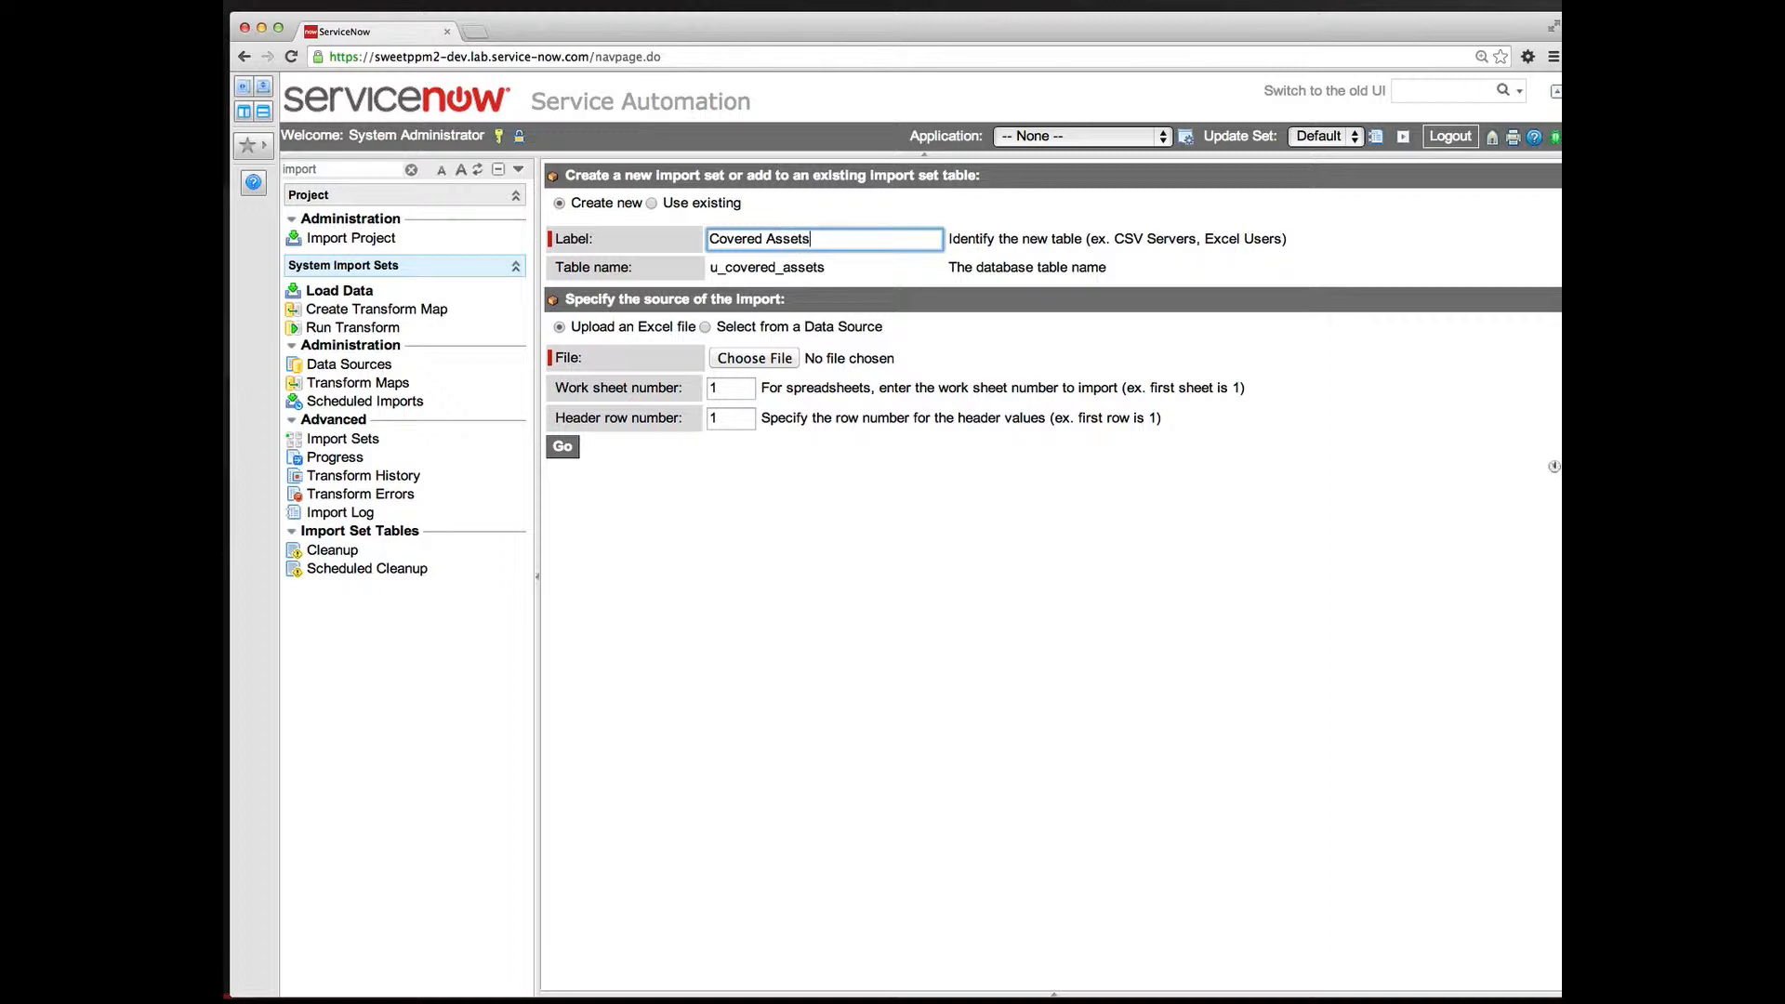
pyautogui.click(763, 365)
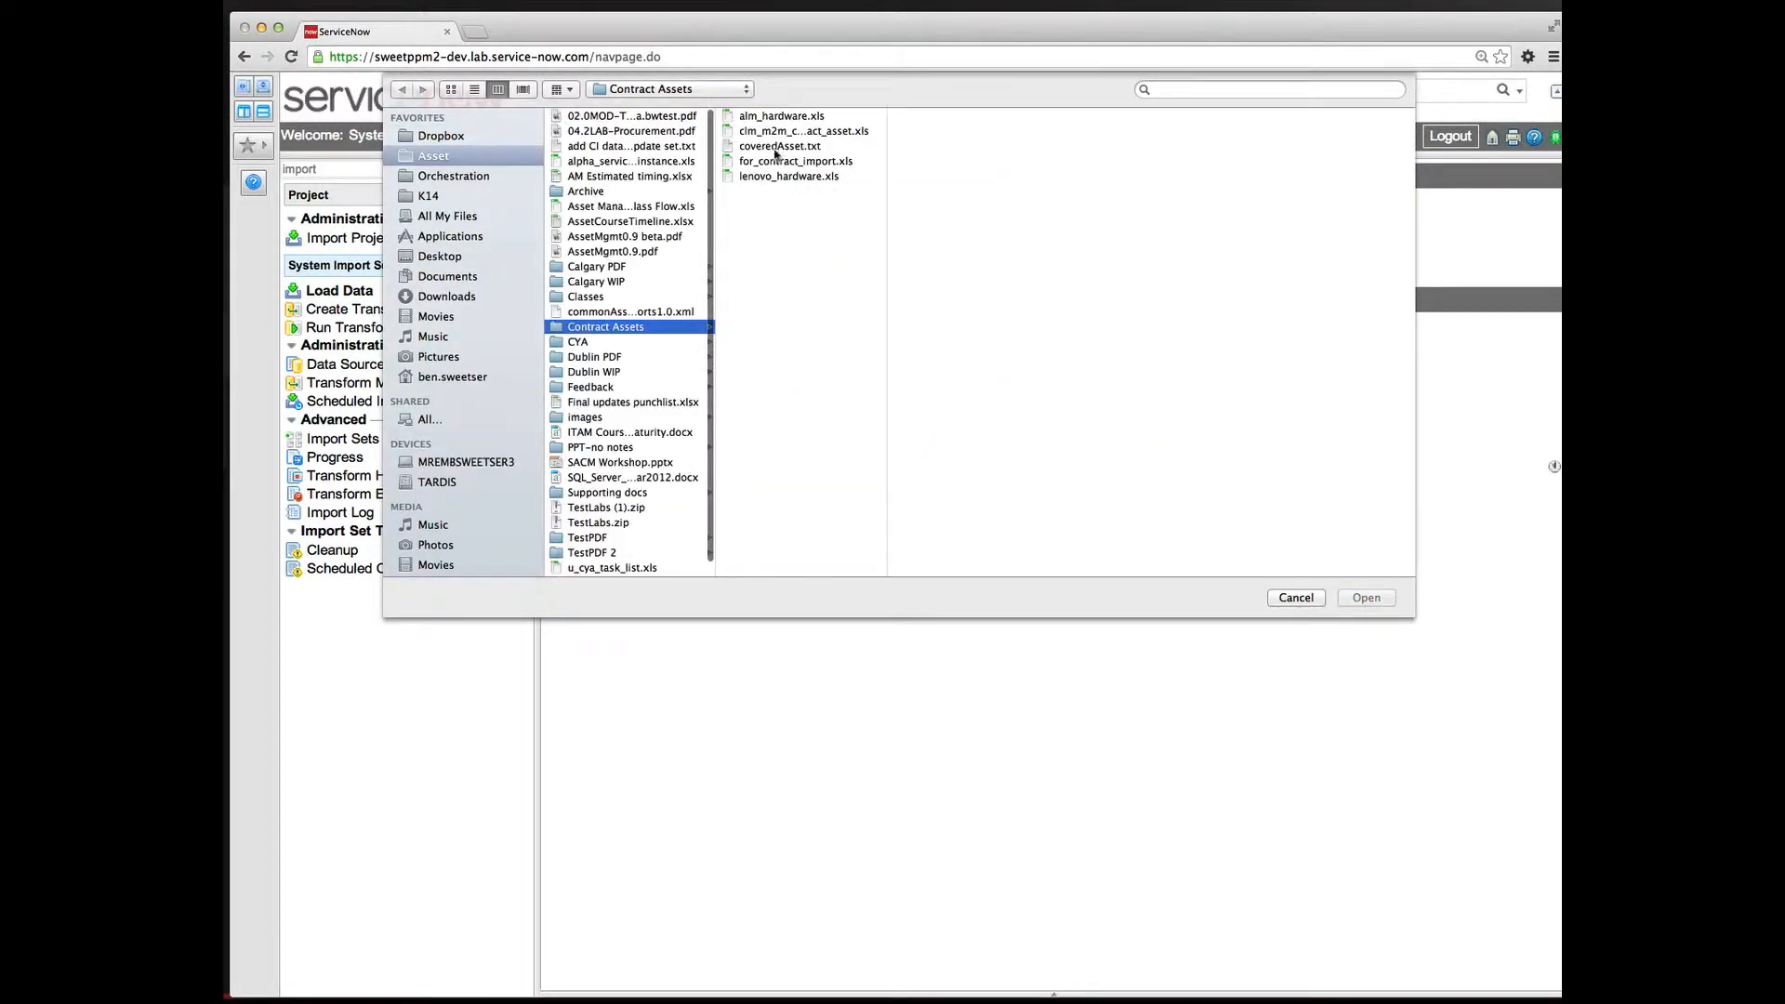
pyautogui.click(770, 163)
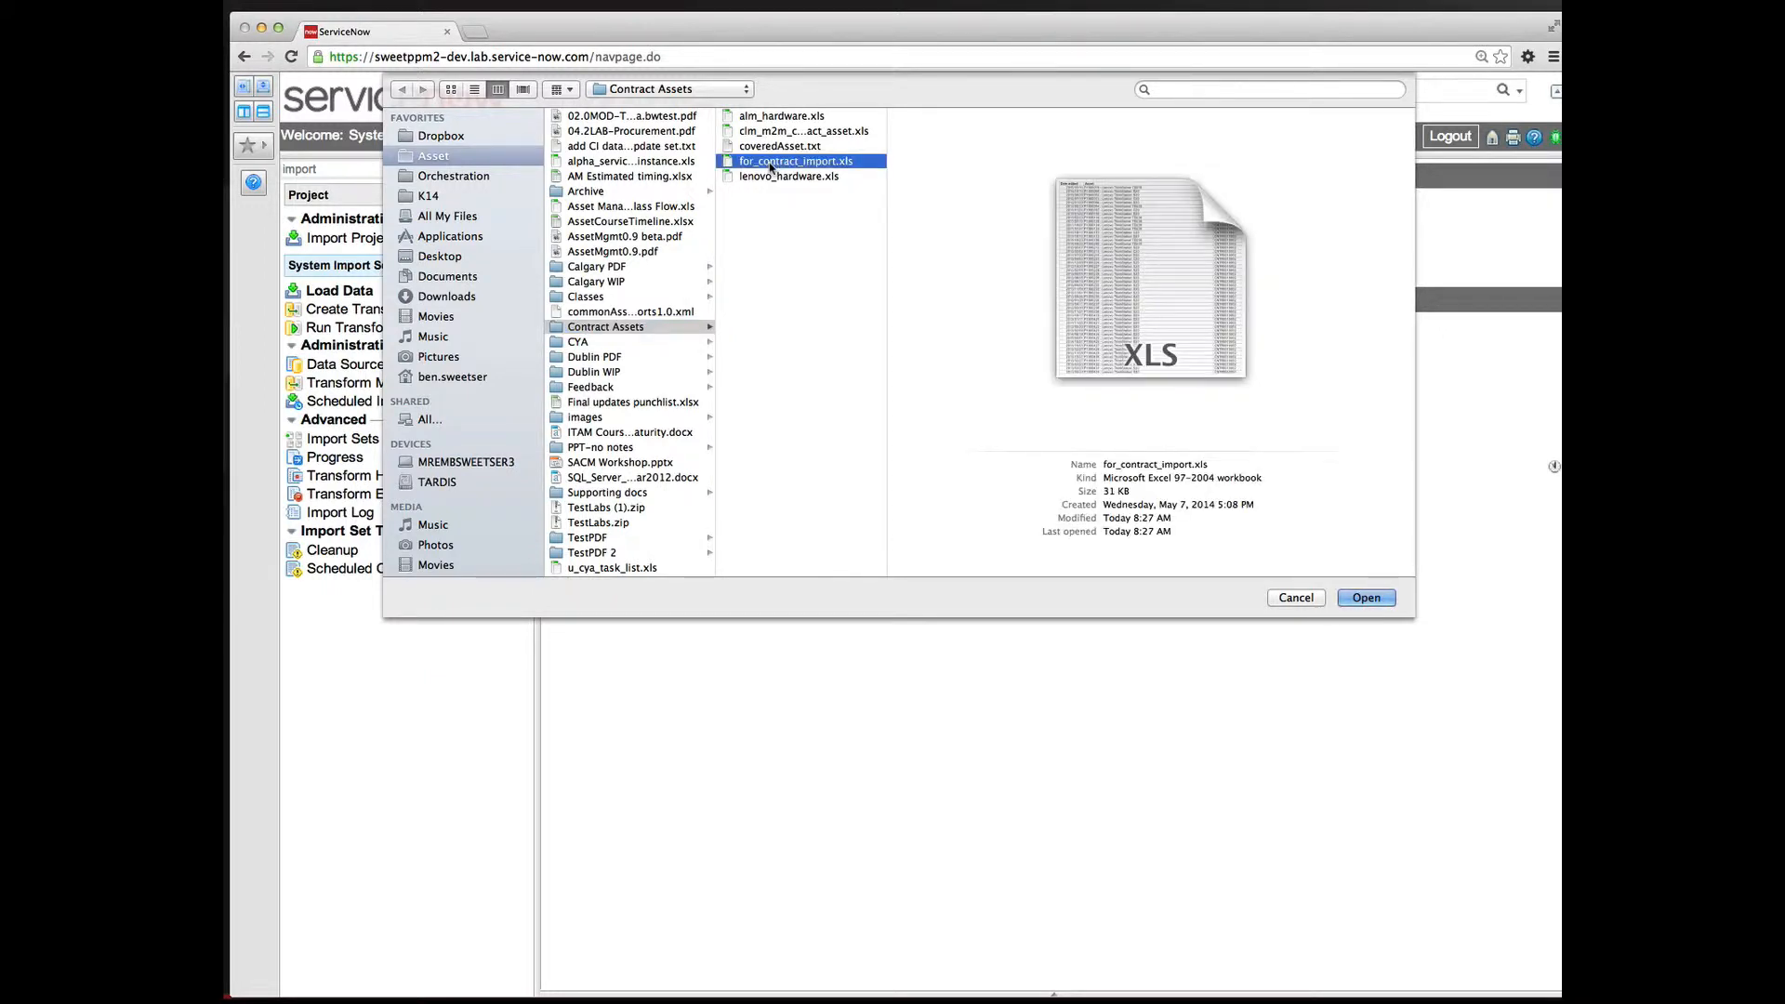
pyautogui.click(1365, 600)
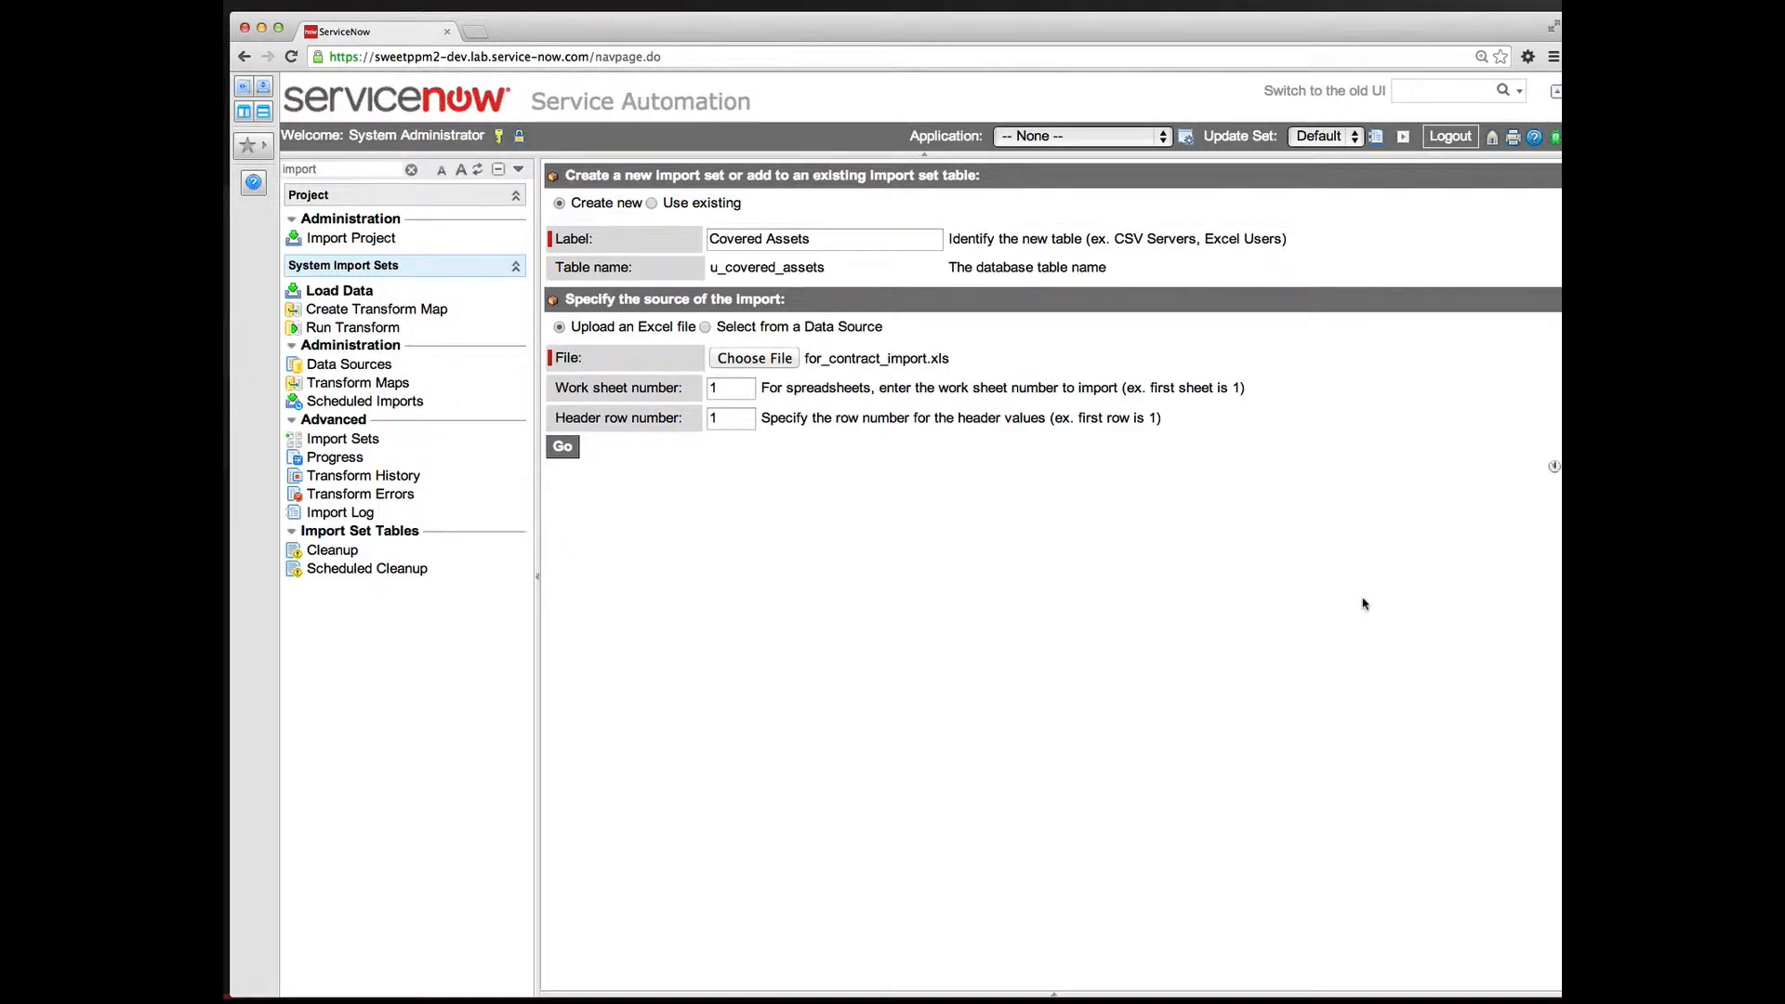
pyautogui.click(563, 447)
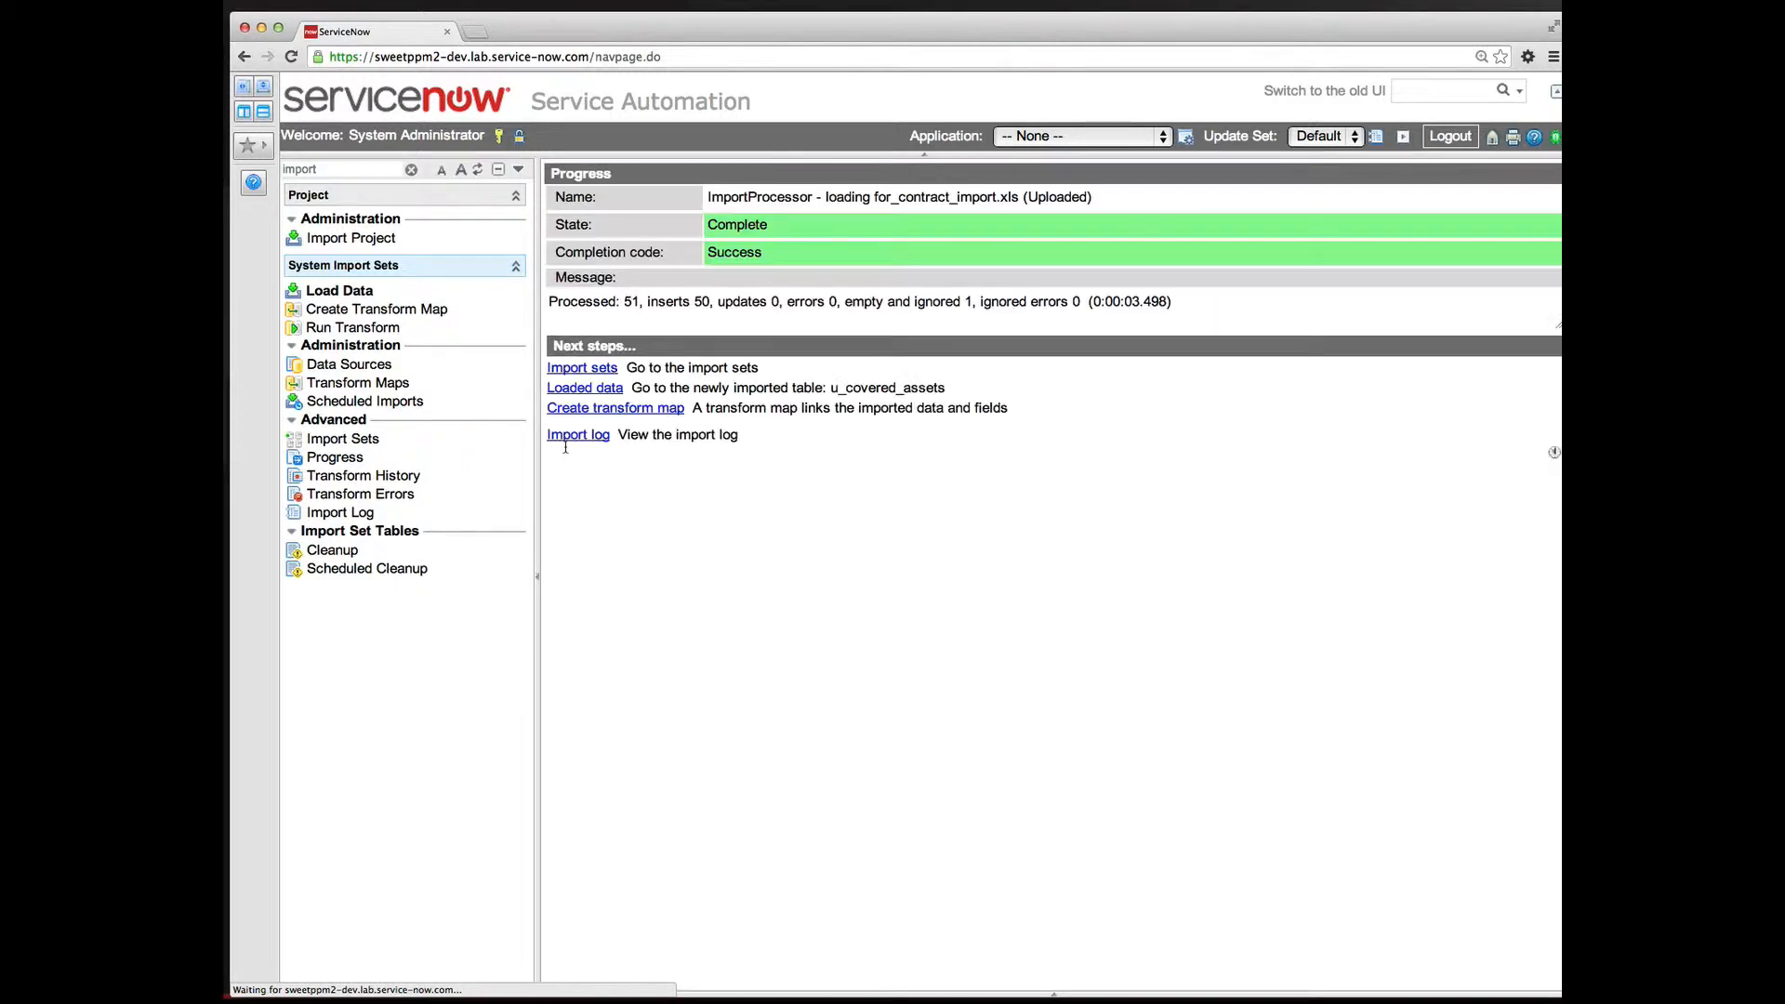
# Start a transform map named Add assets to a contract, with Asset Covered [clm_m2m_contract_asset] as its target table.
pyautogui.click(613, 414)
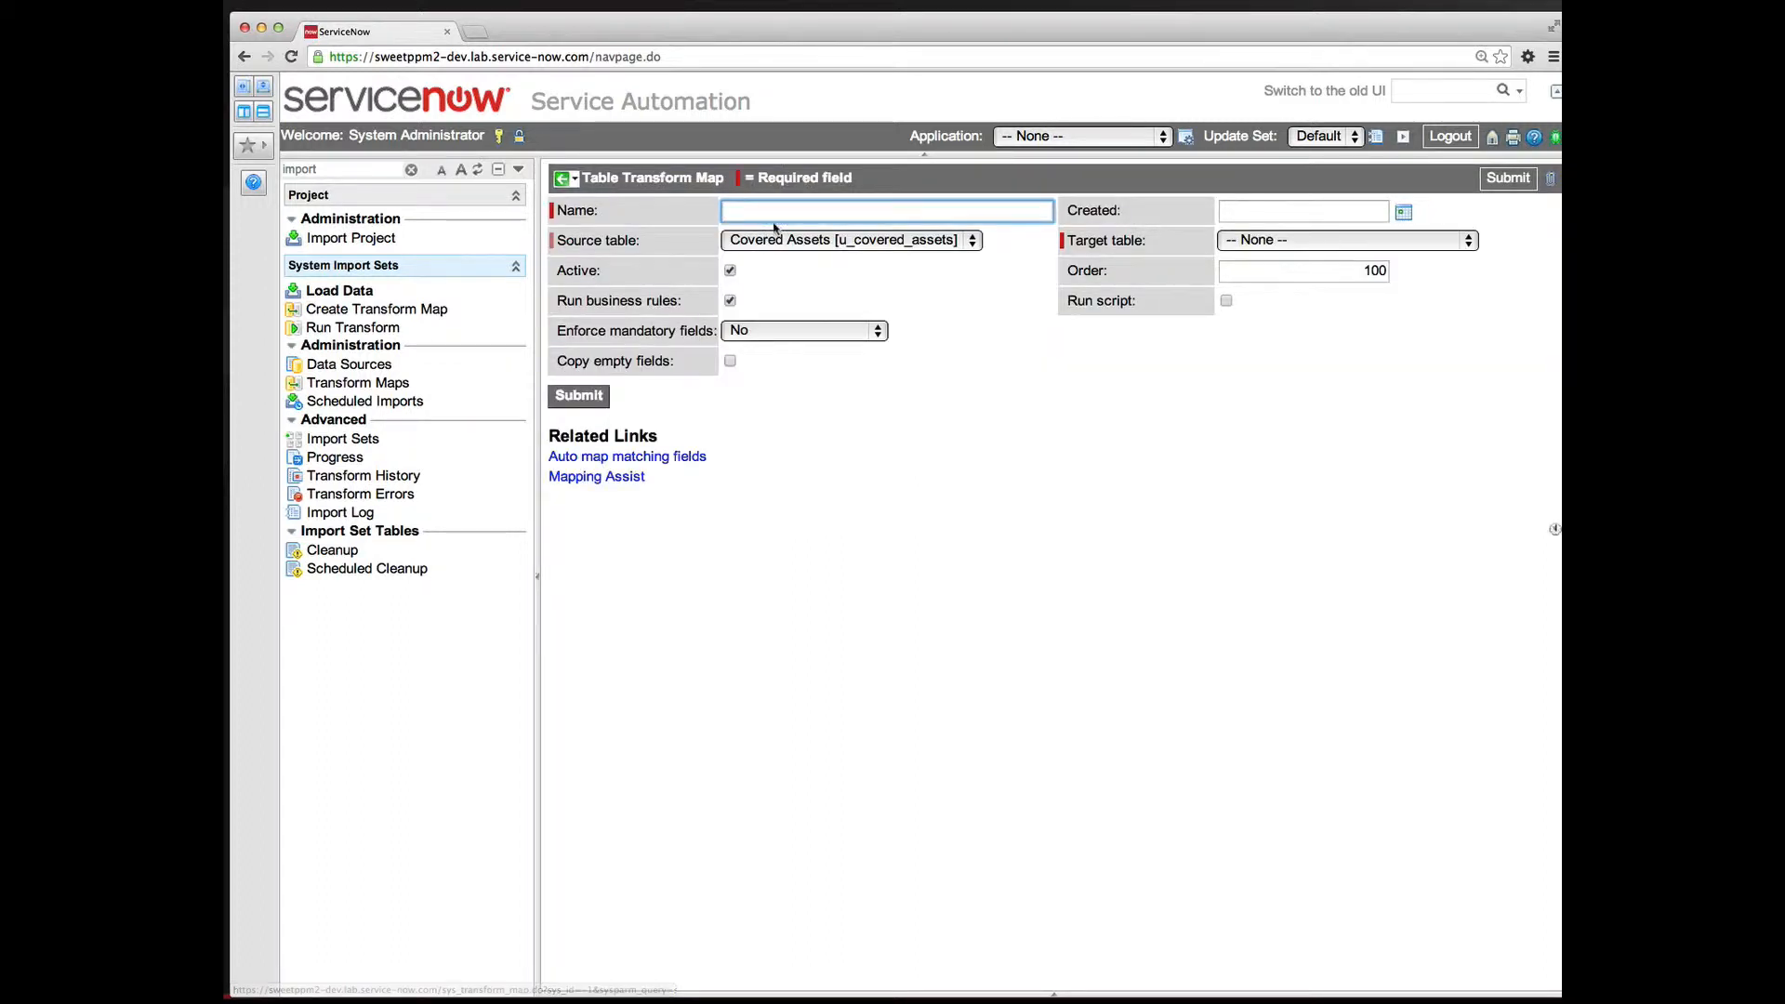
pyautogui.write('Add ')
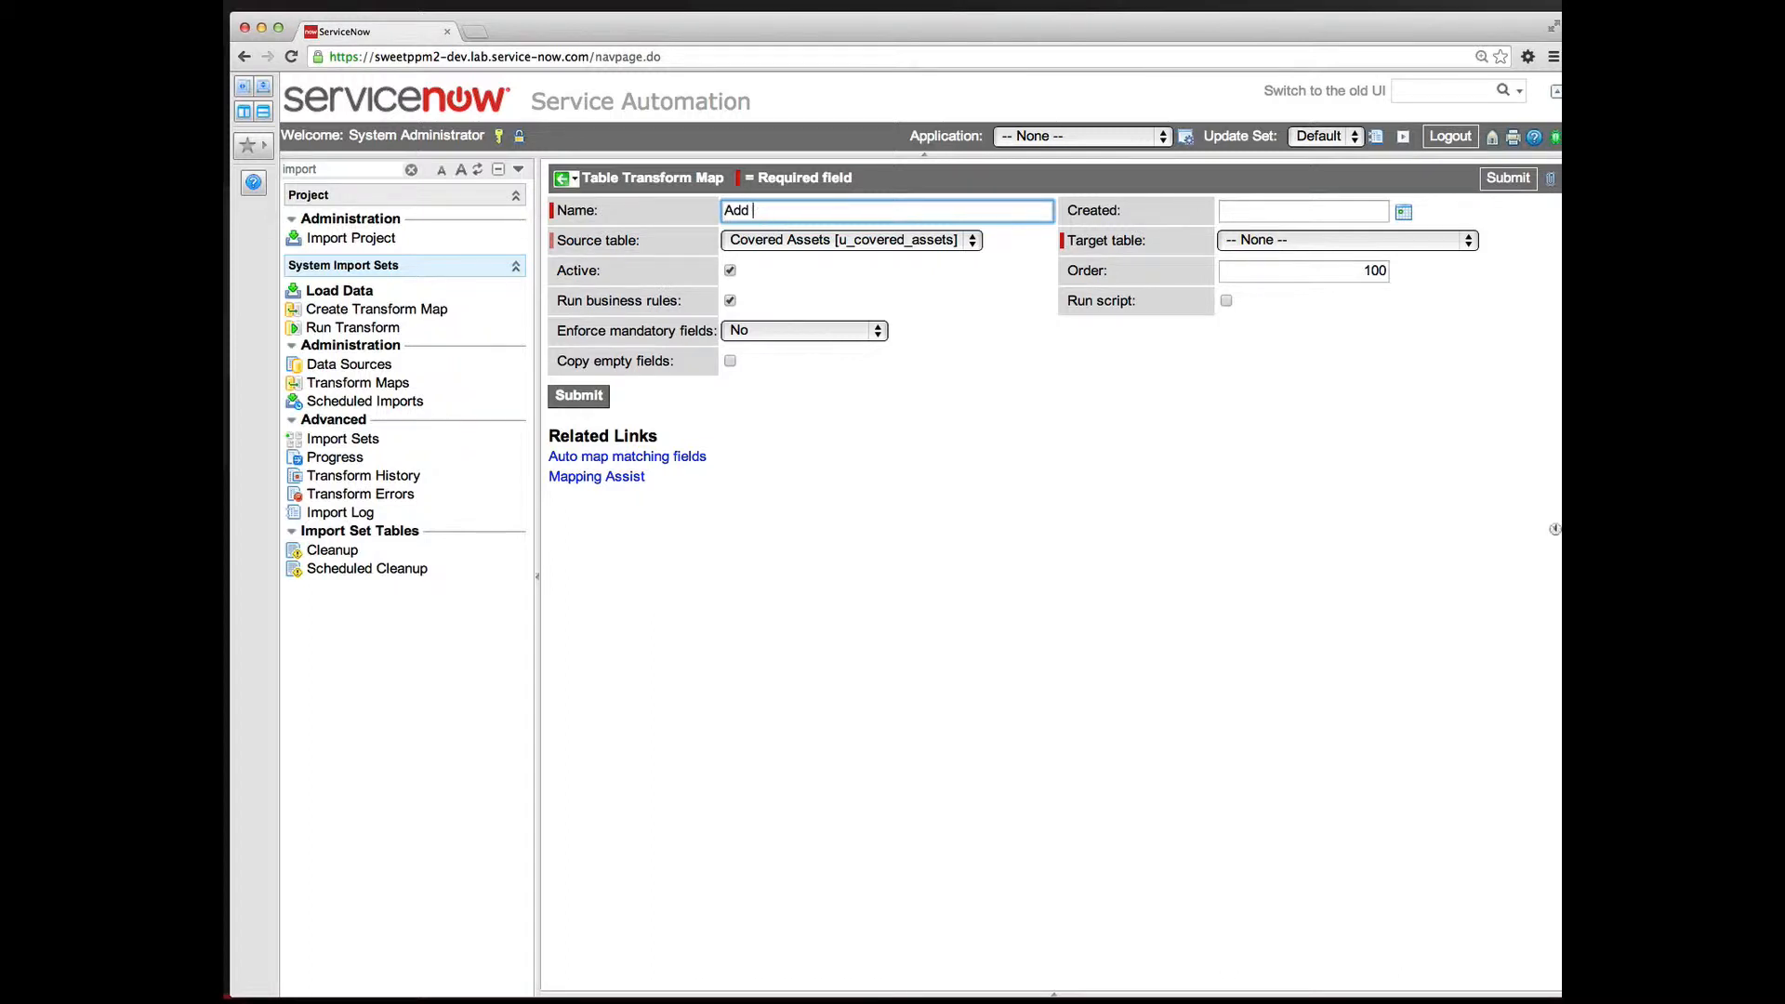
pyautogui.write('assets to a contract')
pyautogui.click(1336, 244)
pyautogui.write('ass')
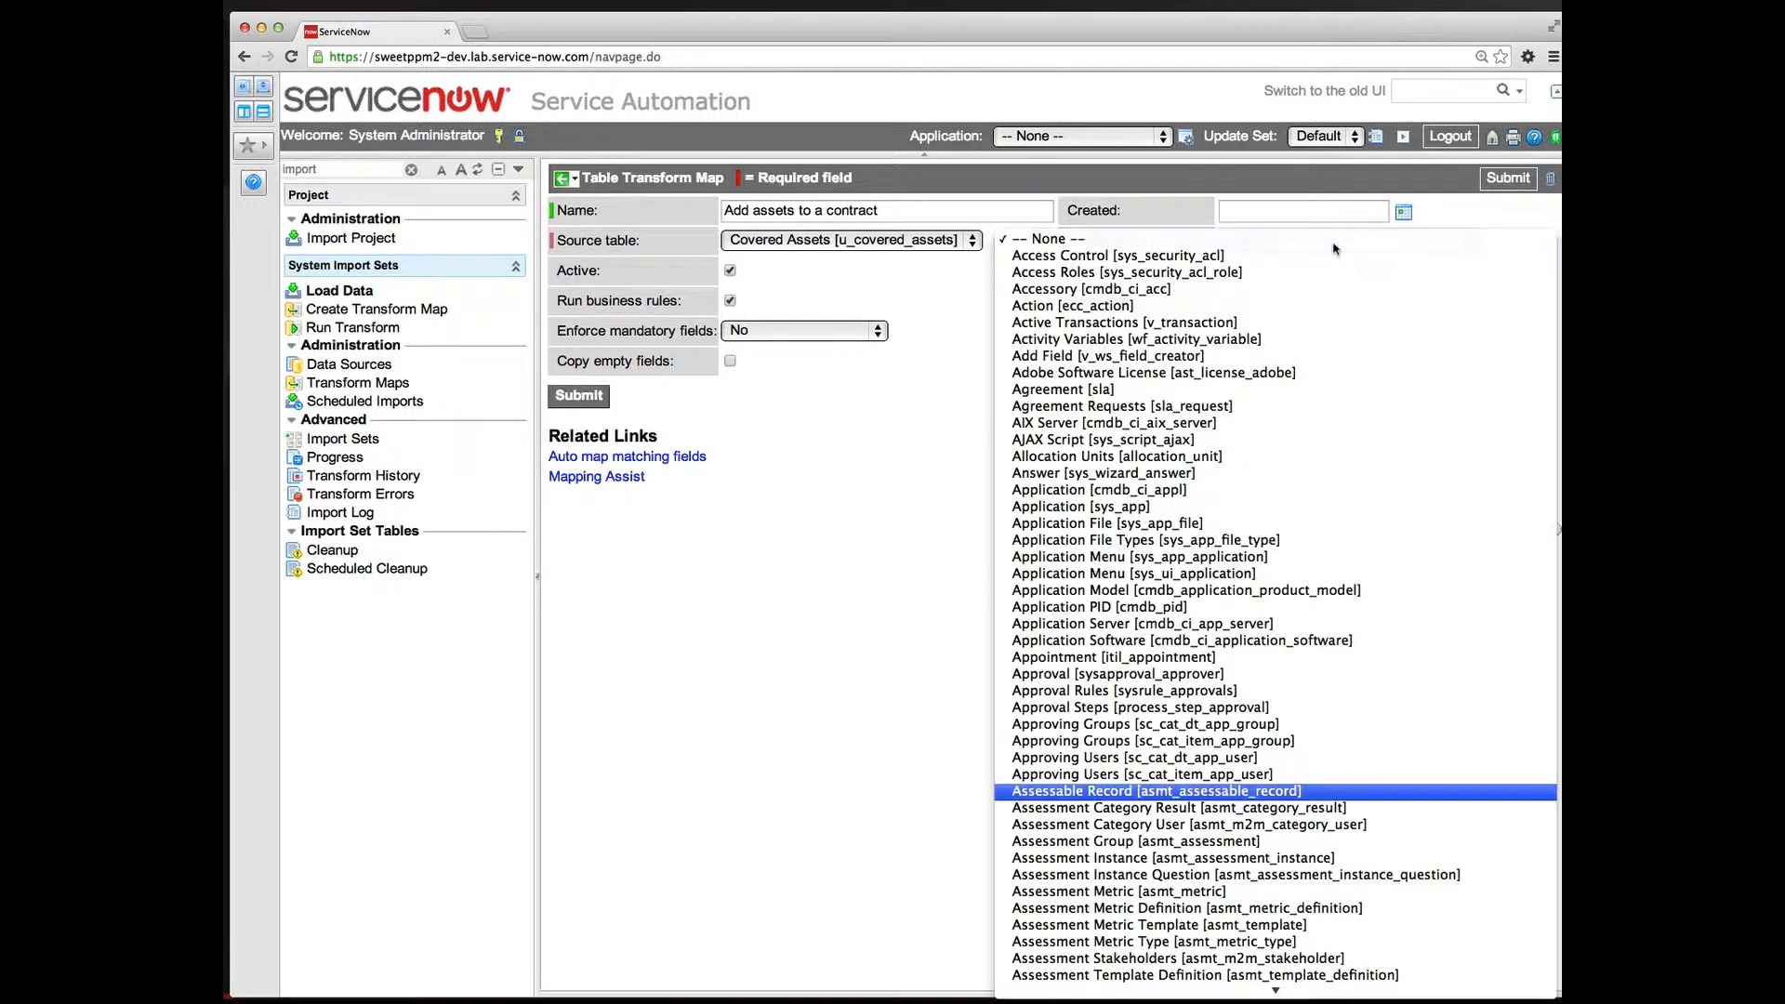
pyautogui.scroll(-3, 1336, 249)
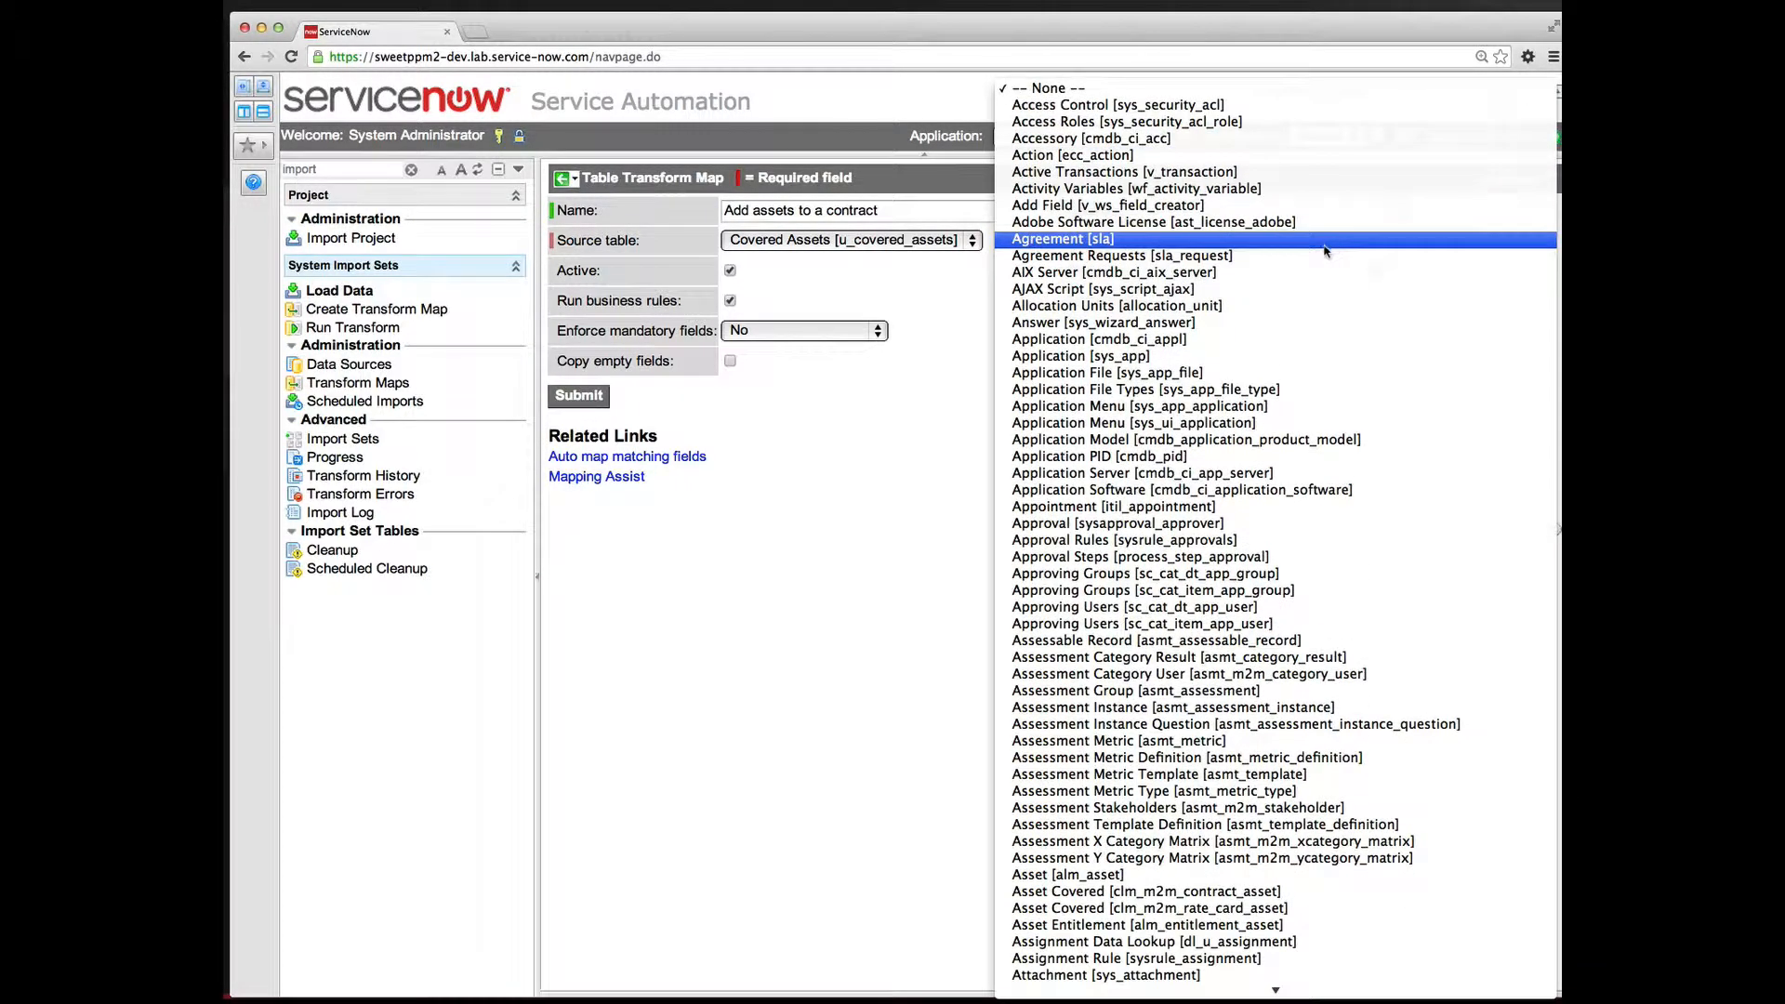
pyautogui.click(1210, 893)
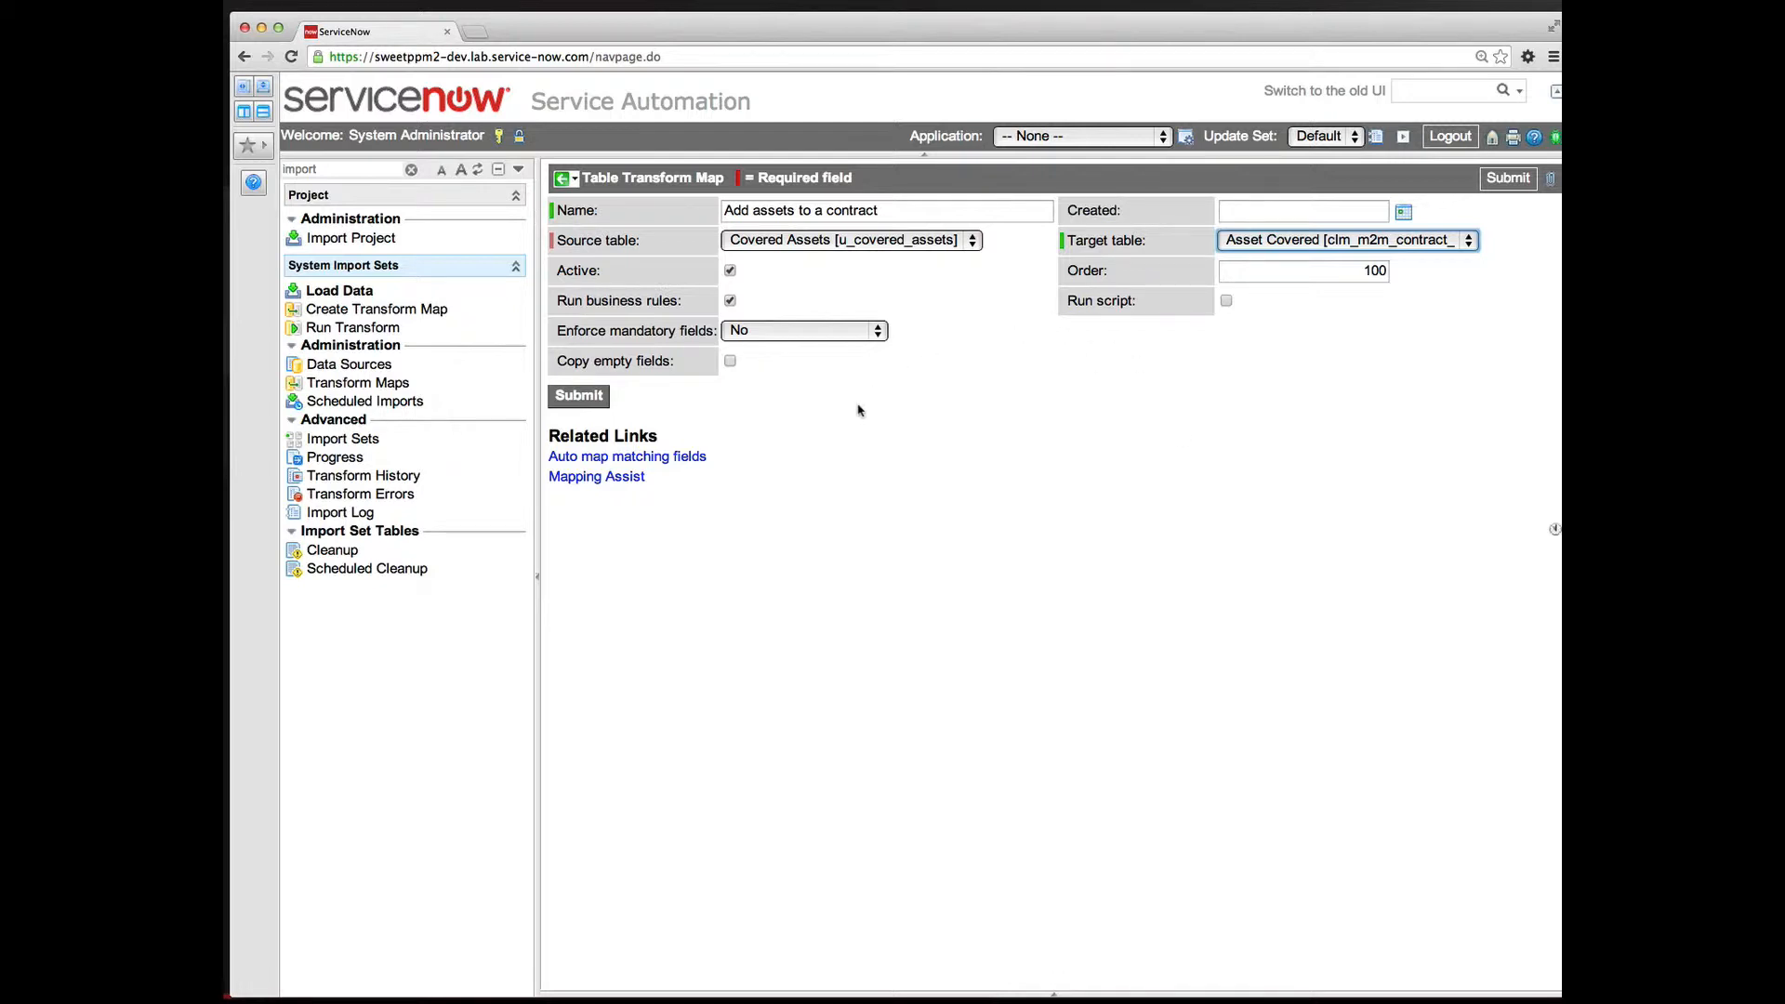
# Auto map the matching fields and delete the u_date_added field map.
pyautogui.click(667, 457)
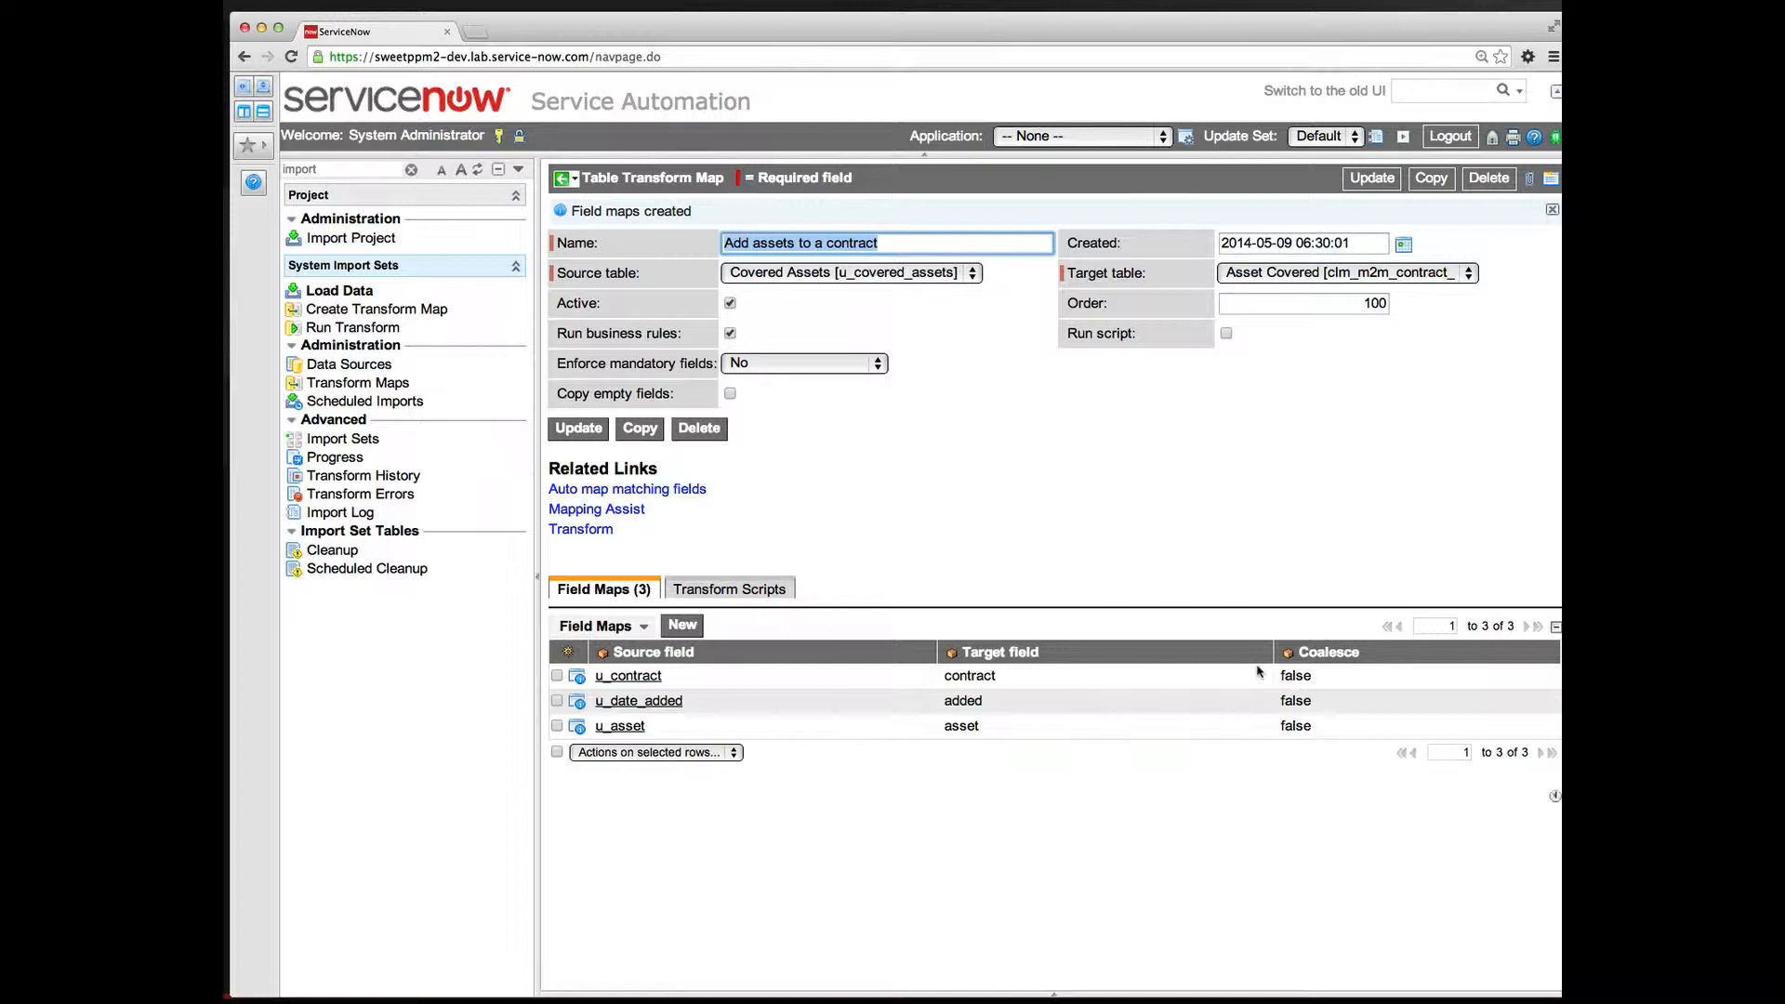
pyautogui.click(556, 702)
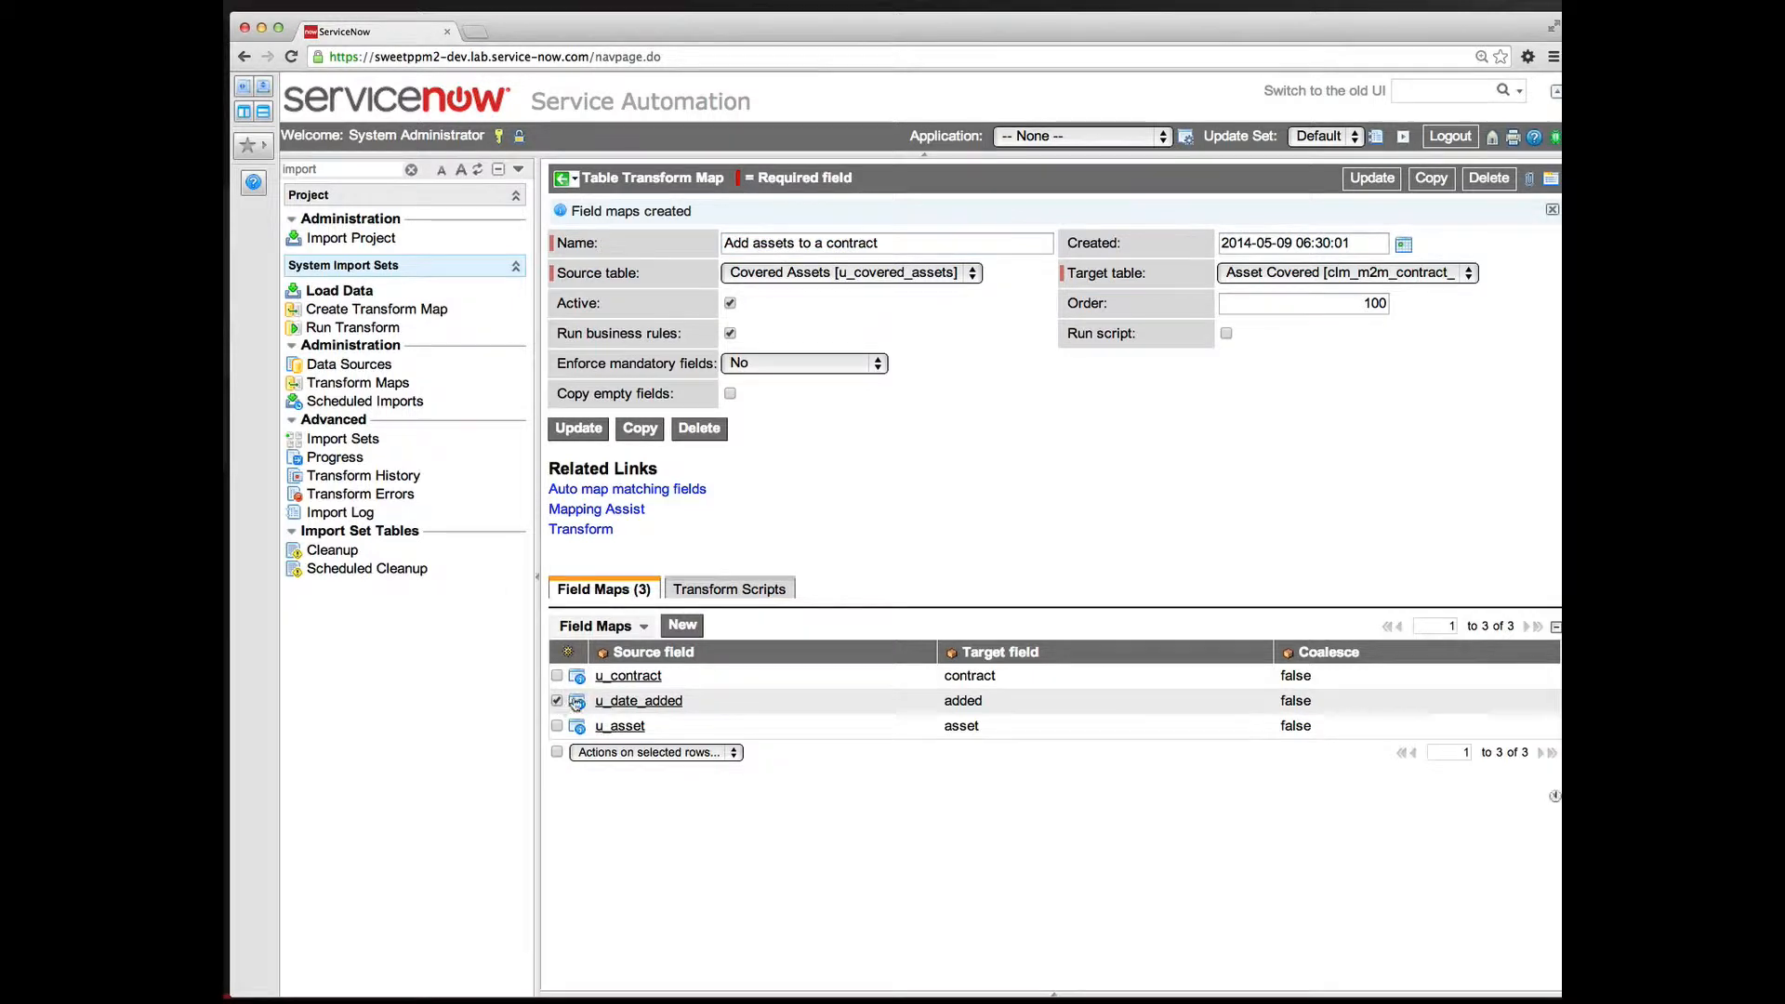
pyautogui.click(605, 753)
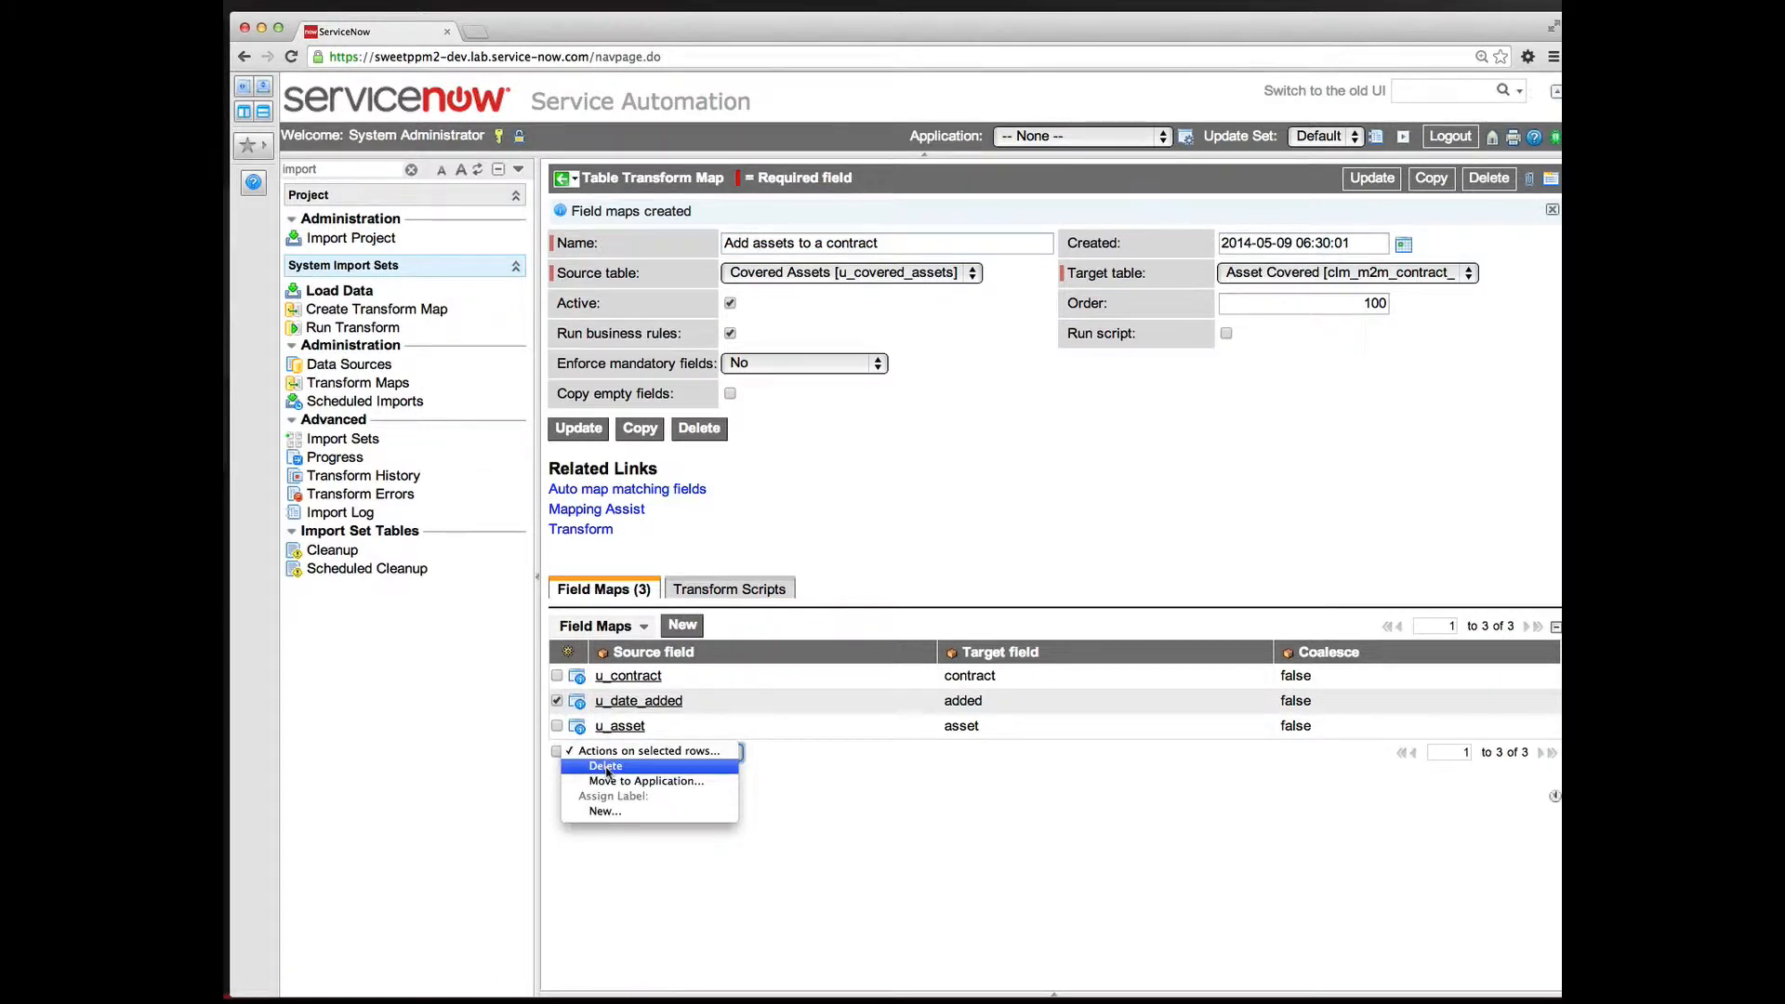
pyautogui.click(605, 766)
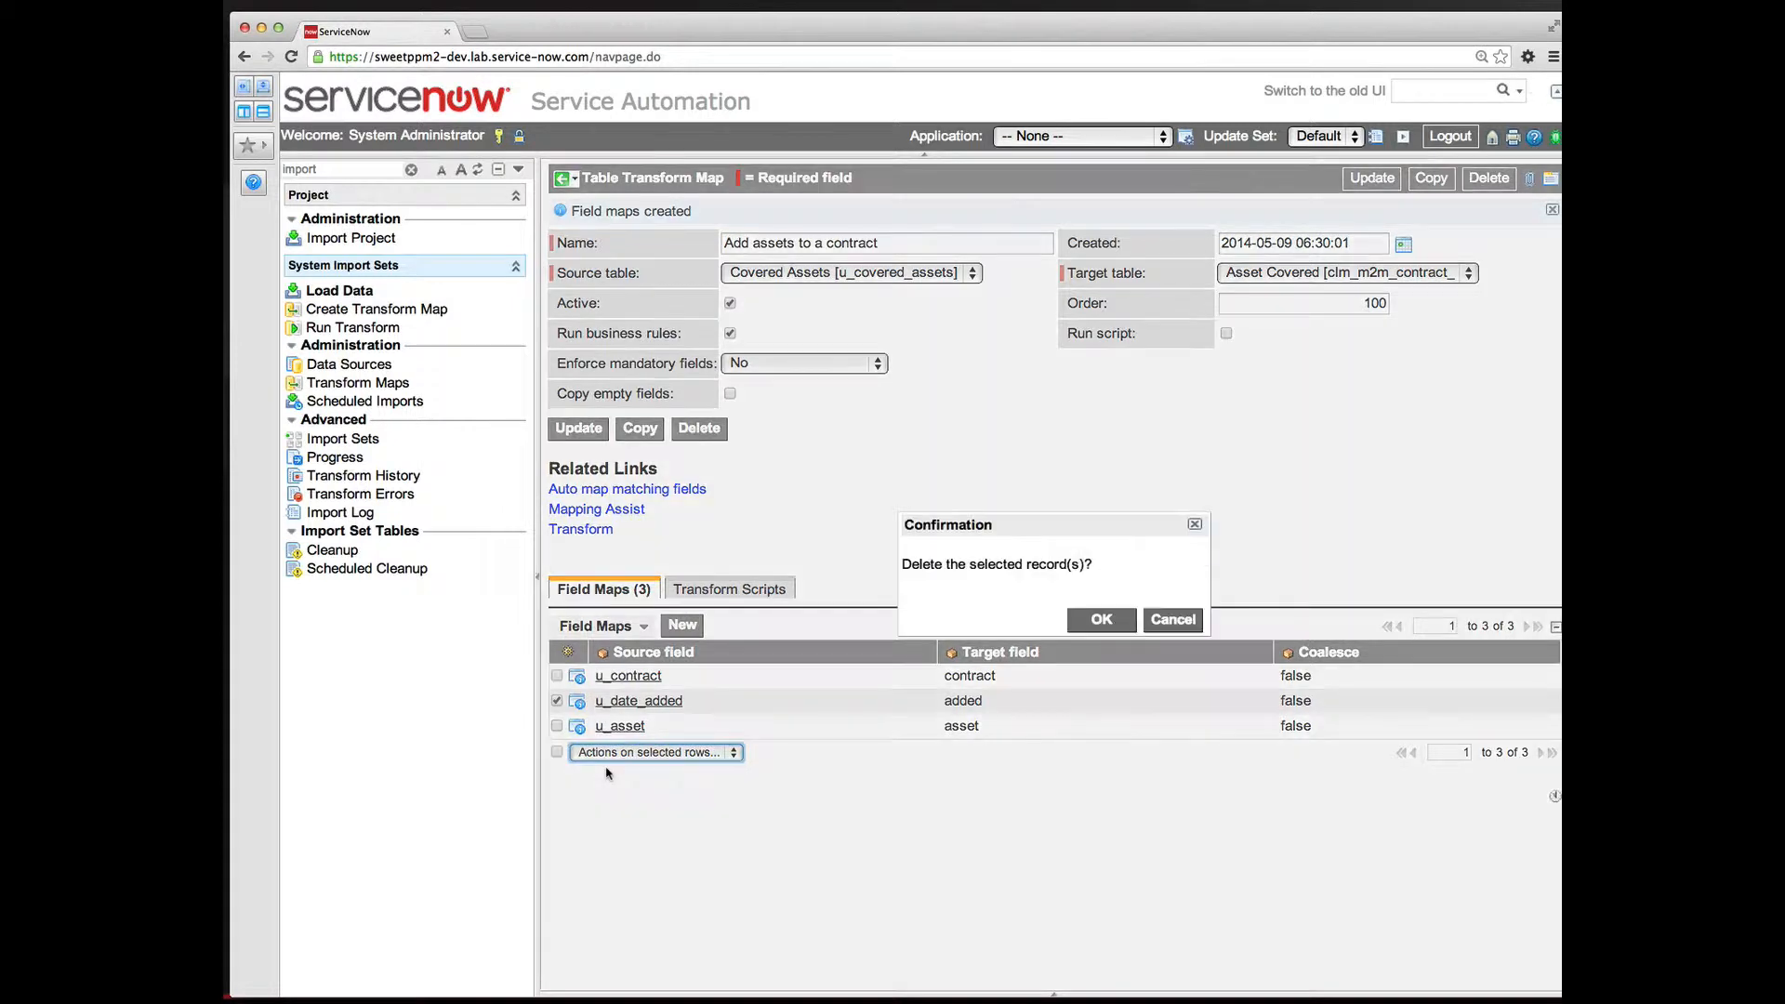
pyautogui.click(1113, 623)
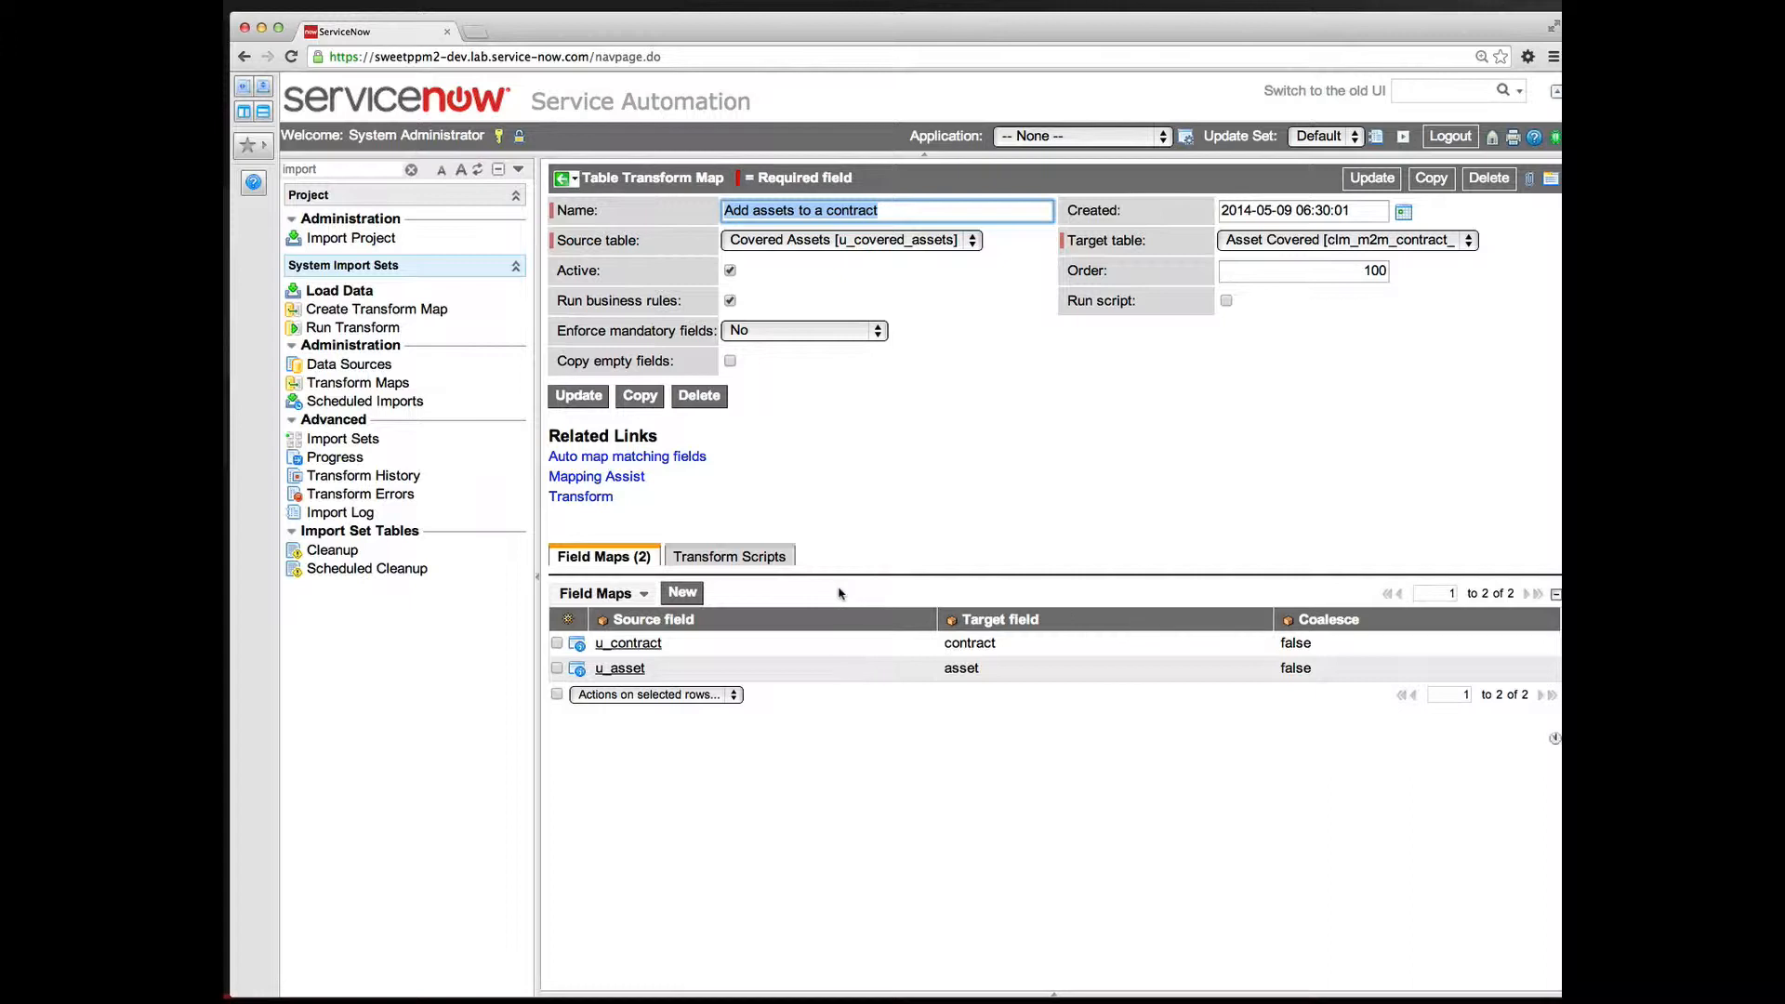
# Start a new onBefore transform script for the Add assets to a contract map and clear its default comment.
pyautogui.click(750, 558)
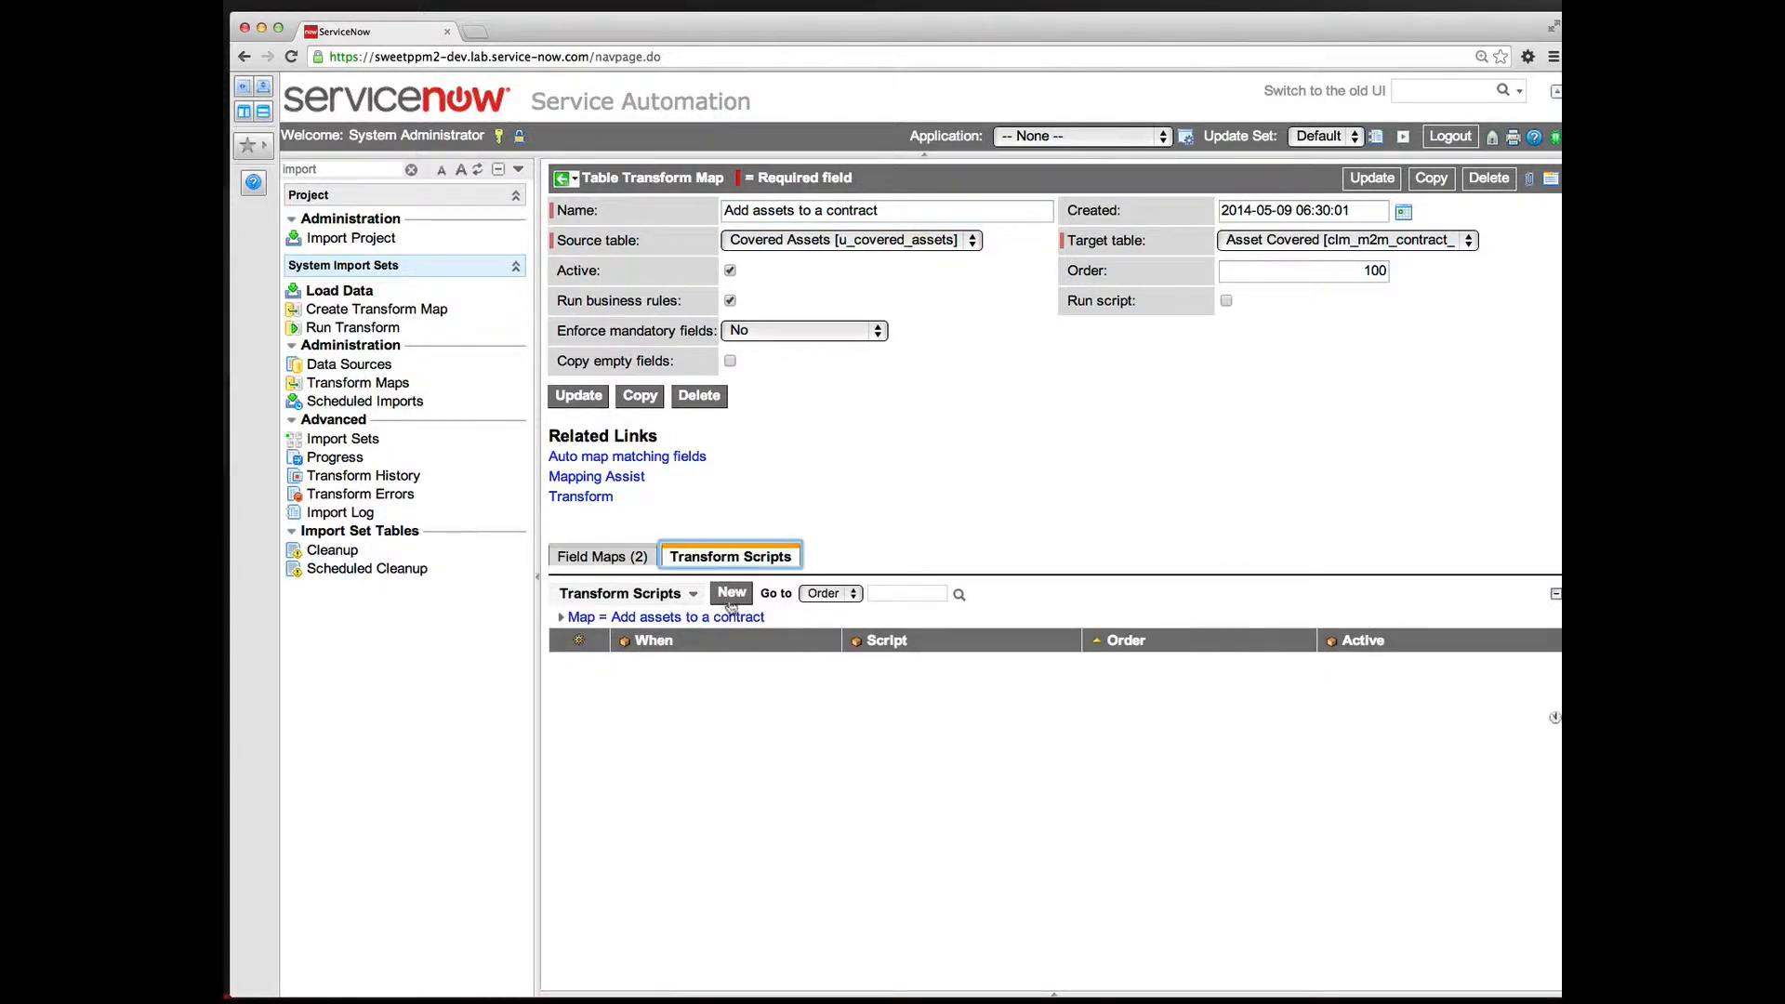
pyautogui.click(733, 593)
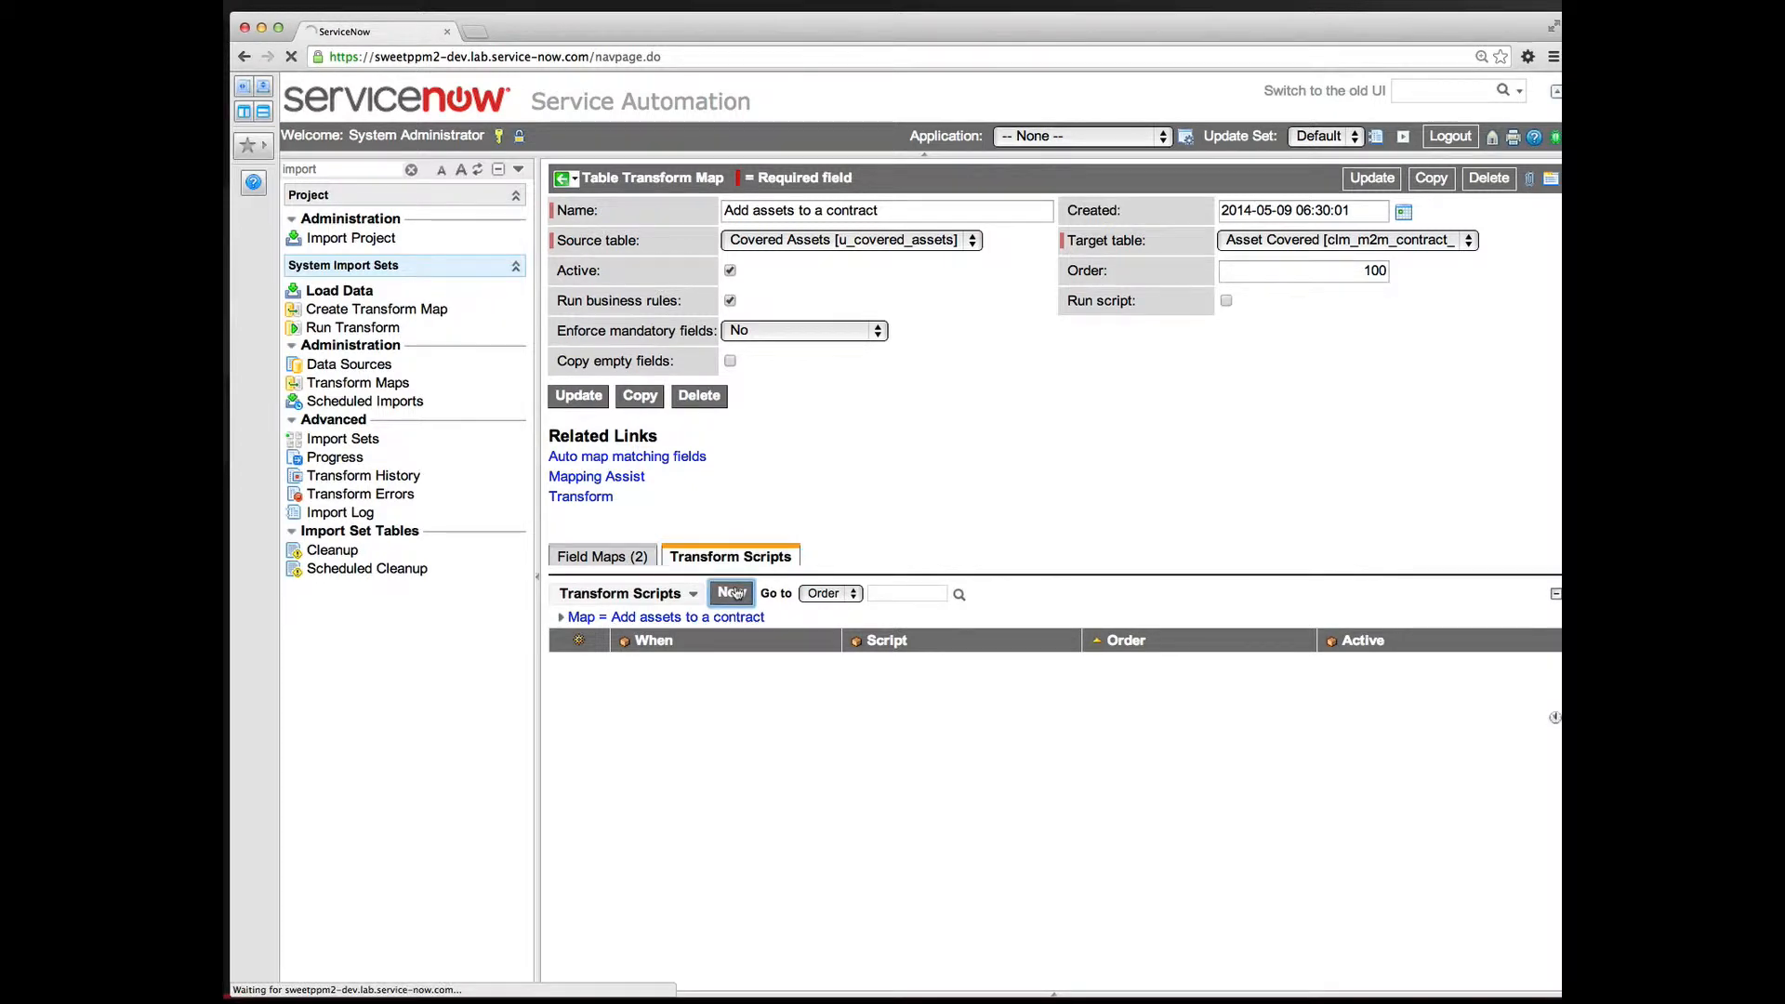
pyautogui.click(802, 218)
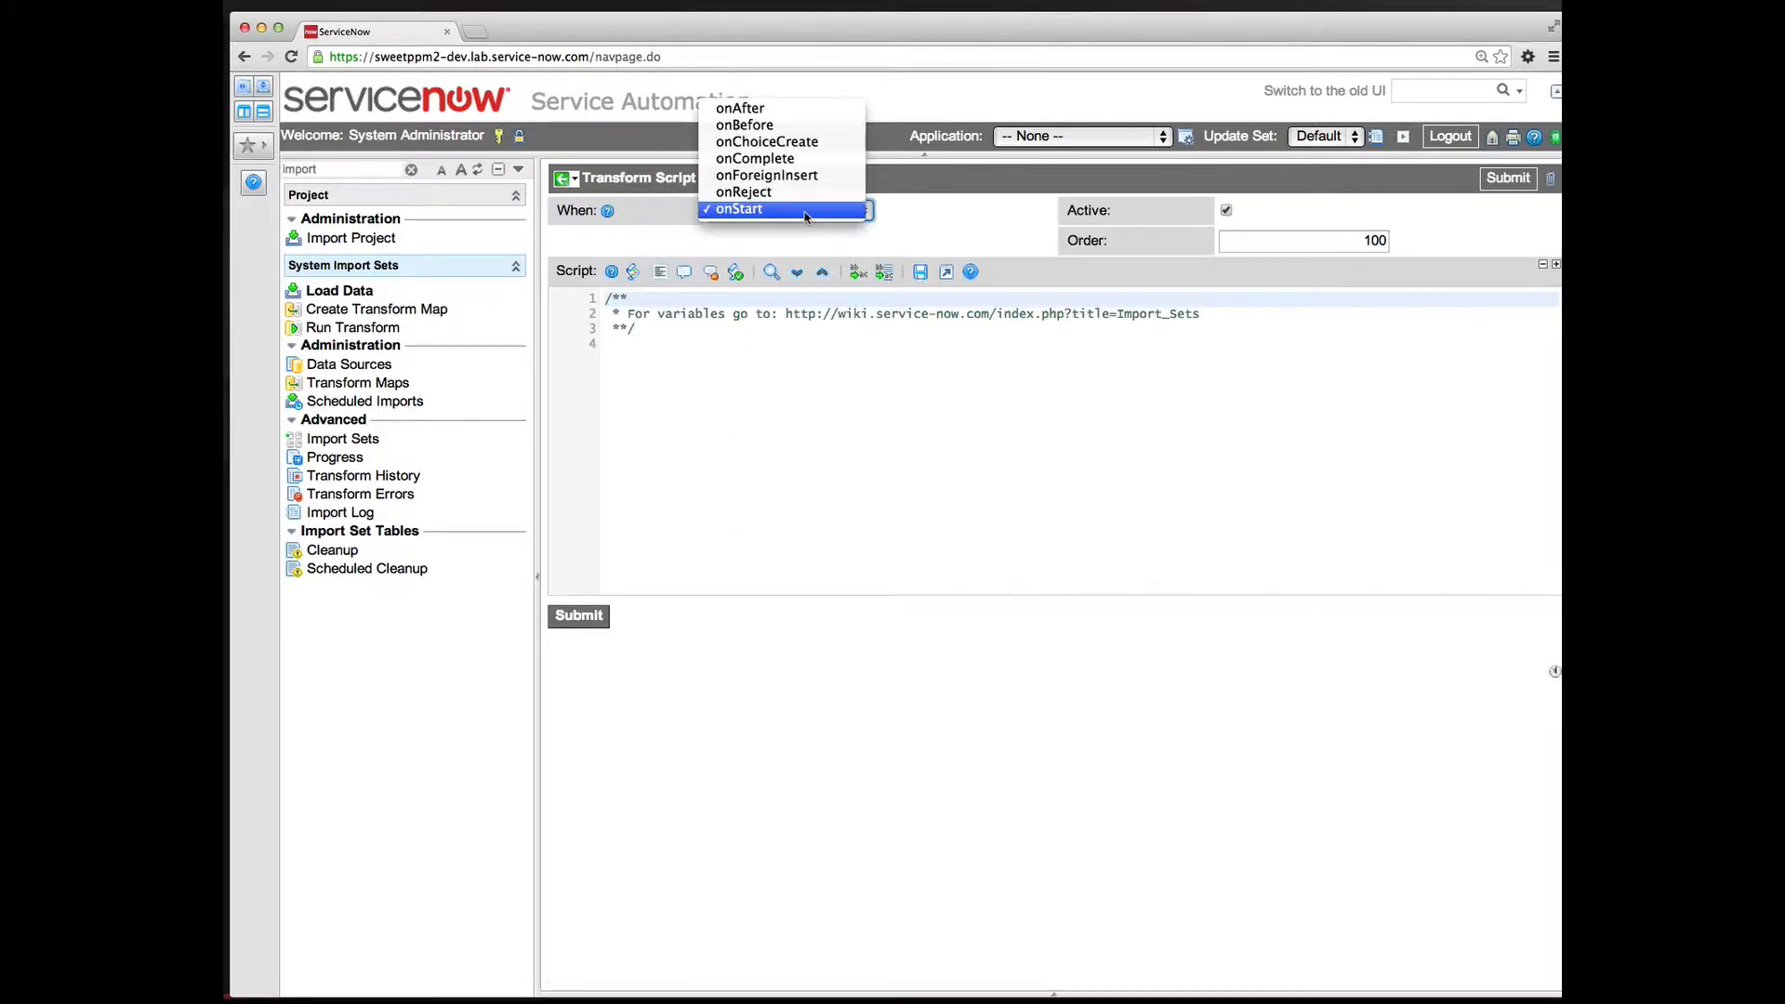
pyautogui.click(784, 126)
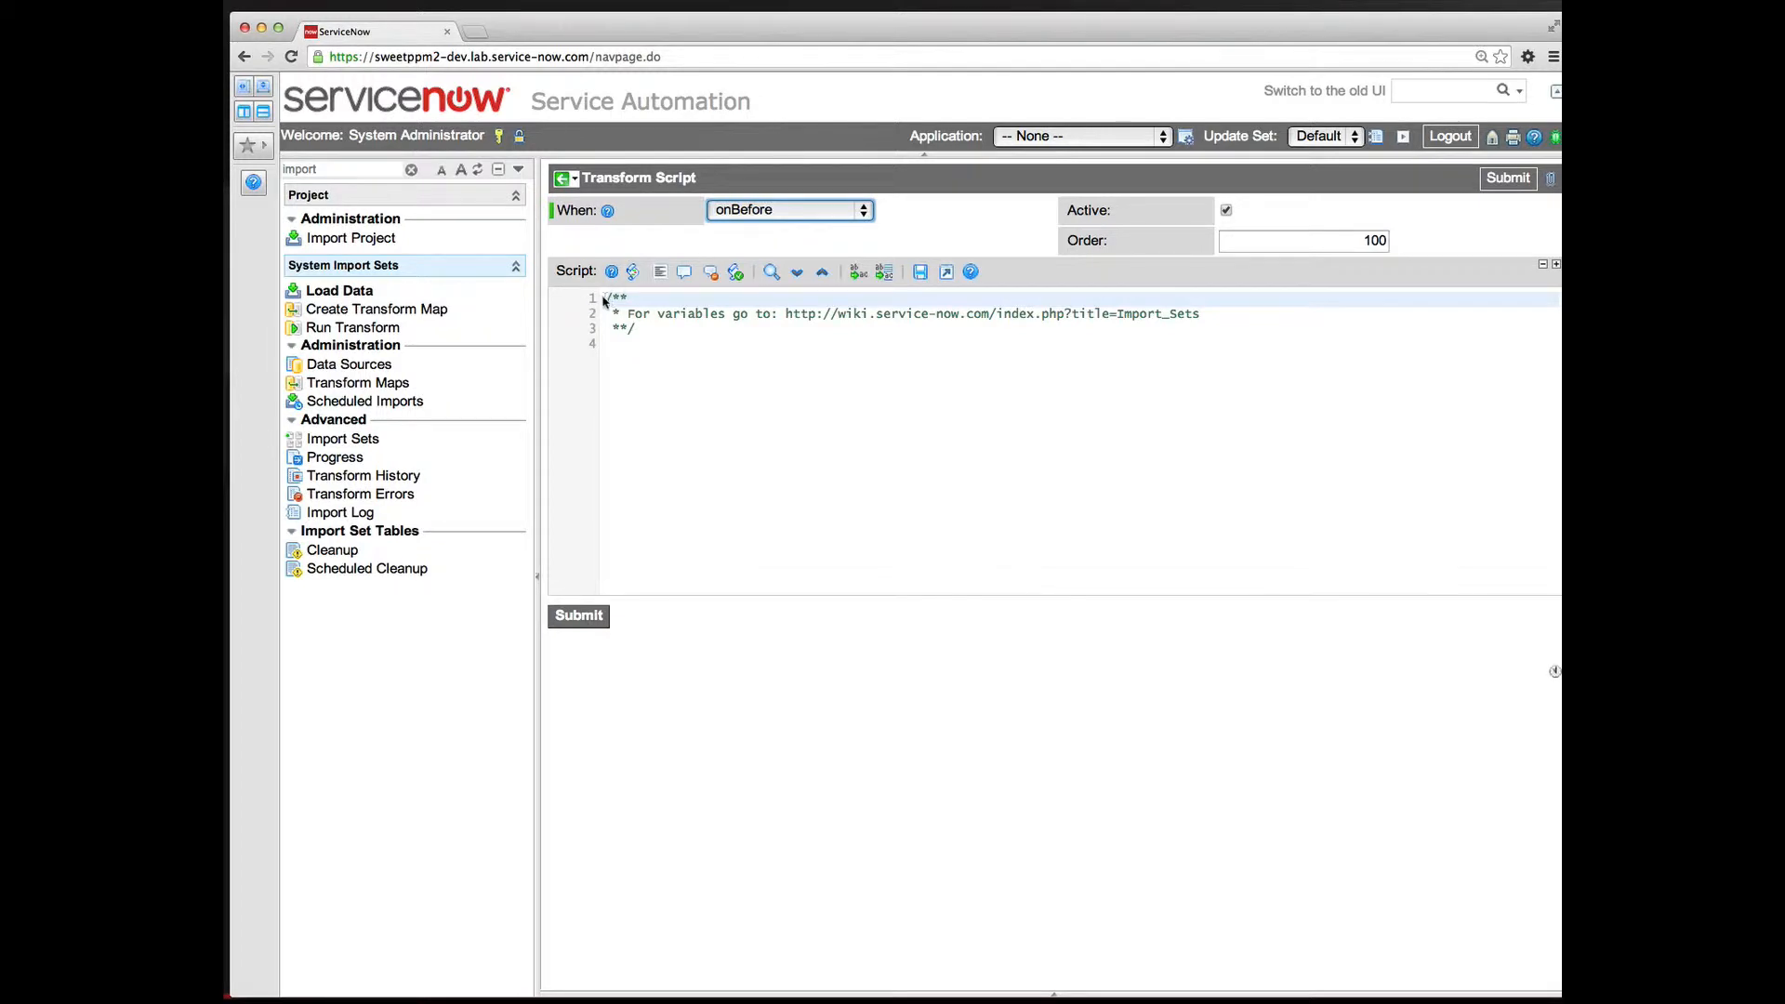
pyautogui.moveTo(604, 297); pyautogui.dragTo(673, 351)
pyautogui.press('BackSpace')
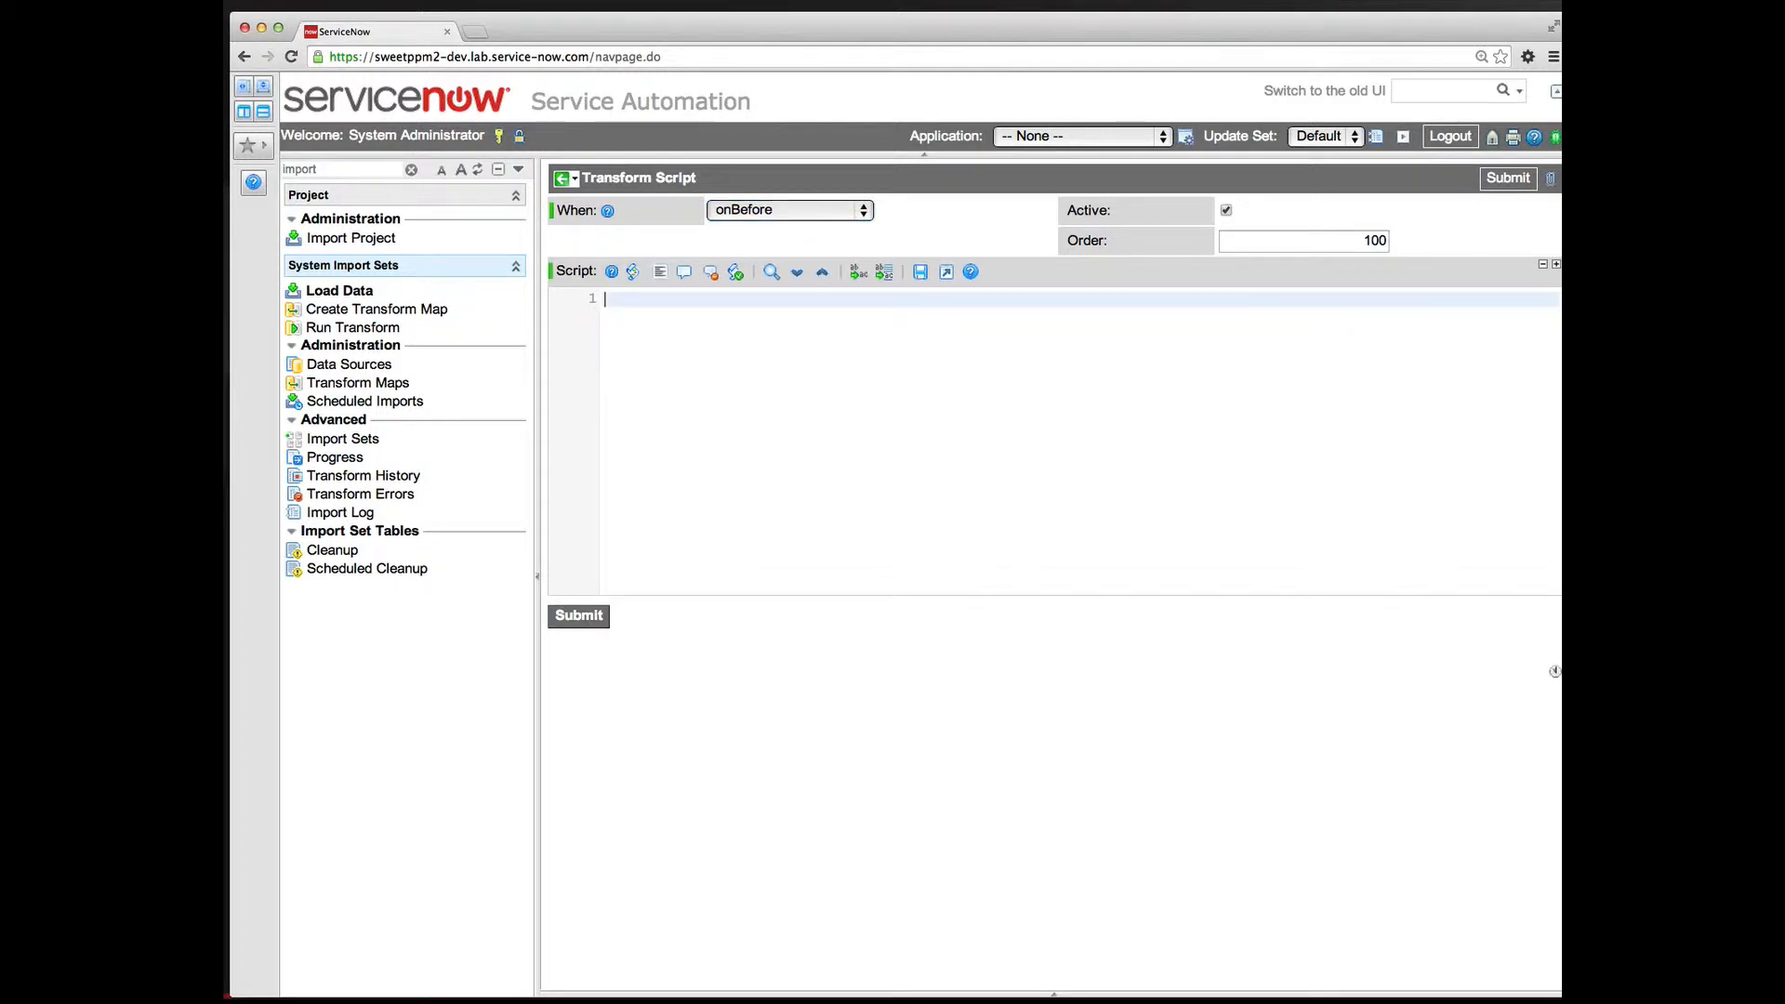
# Fill the script with "// Set Warranty Expiration", "var dateAdded = new Date();", "dateAdded = source.u_date_added.toString();" and "target.added = dateAdded;" on separate lines.
pyautogui.press('super+Tab')
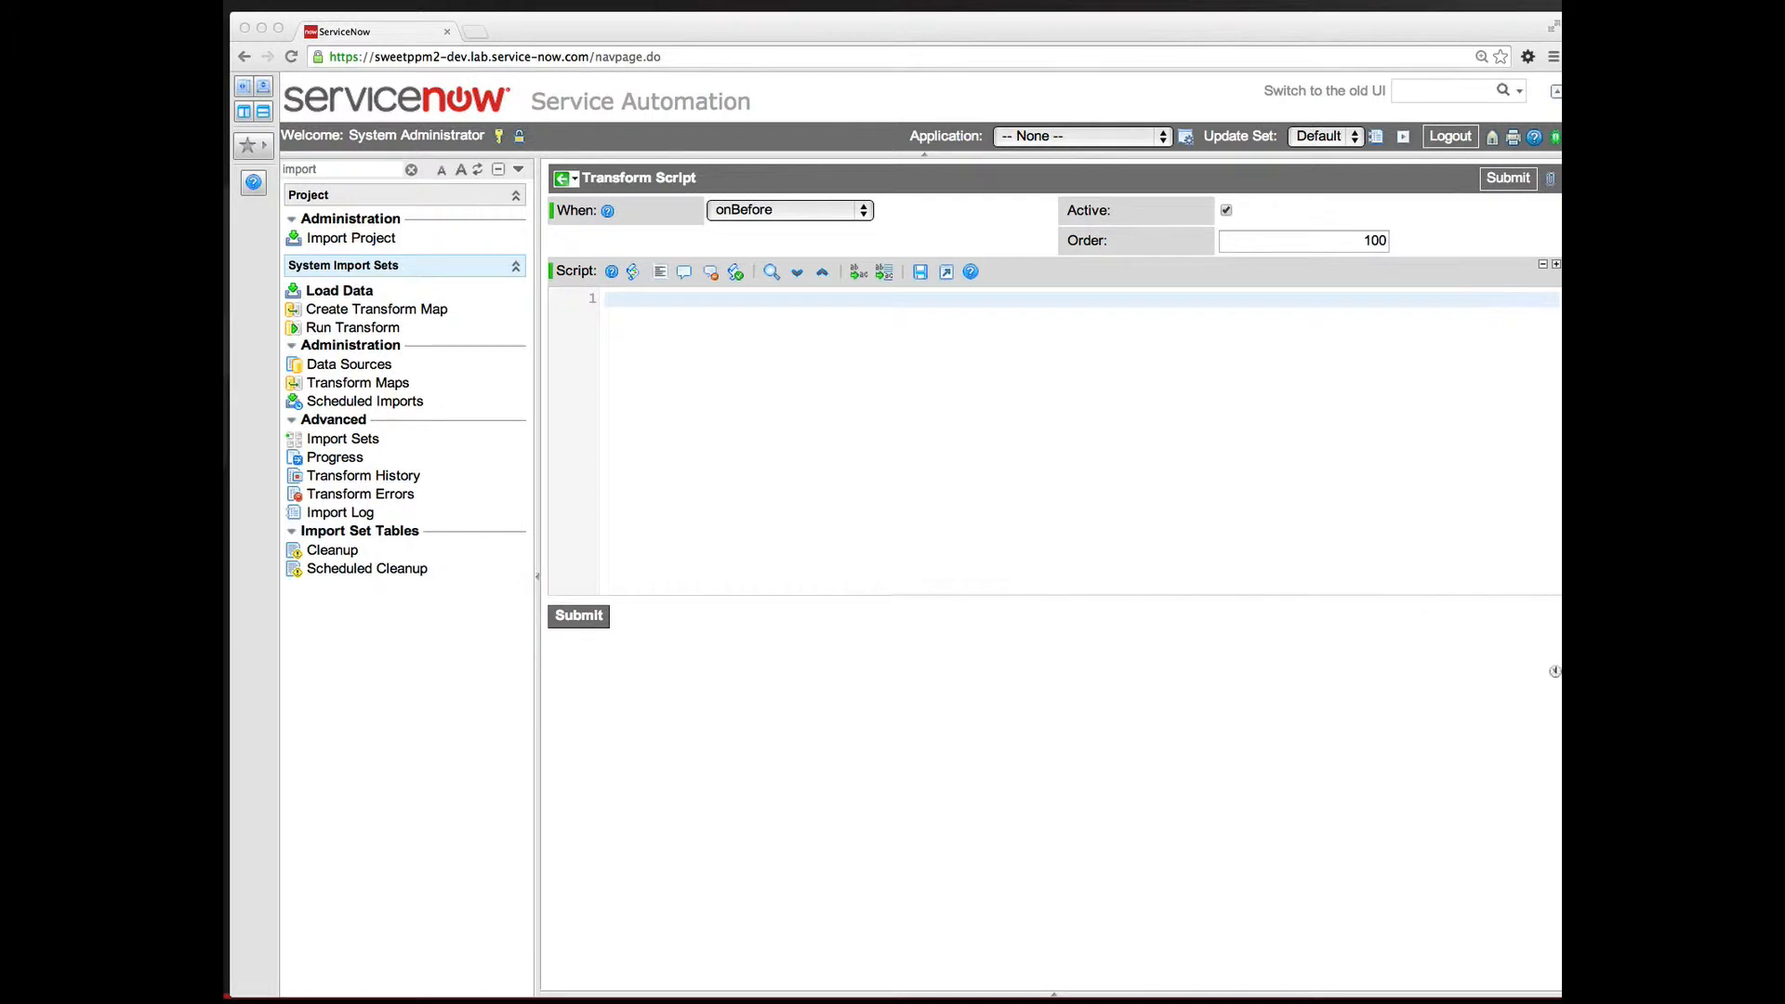
pyautogui.click(606, 302)
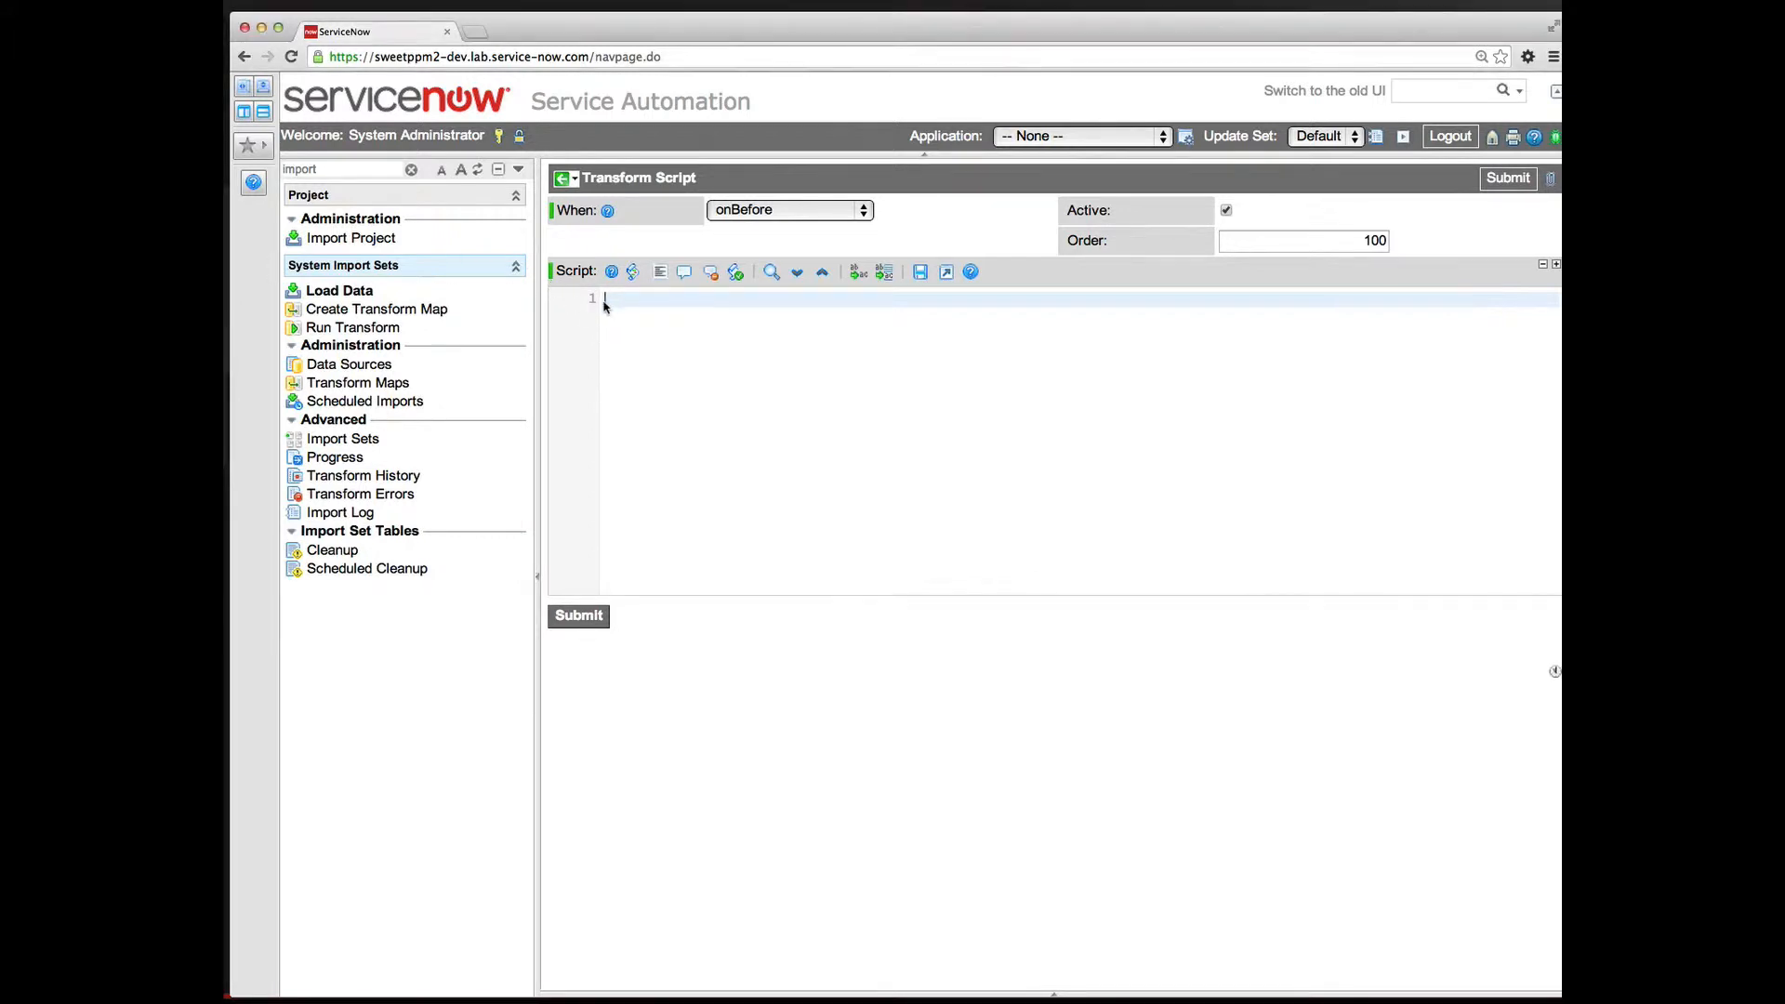
pyautogui.write('// Set Warranty Expiration var dateAdded = new Date(); dateAdded = source.u_date_added.toString(); target.added = dateAdded;')
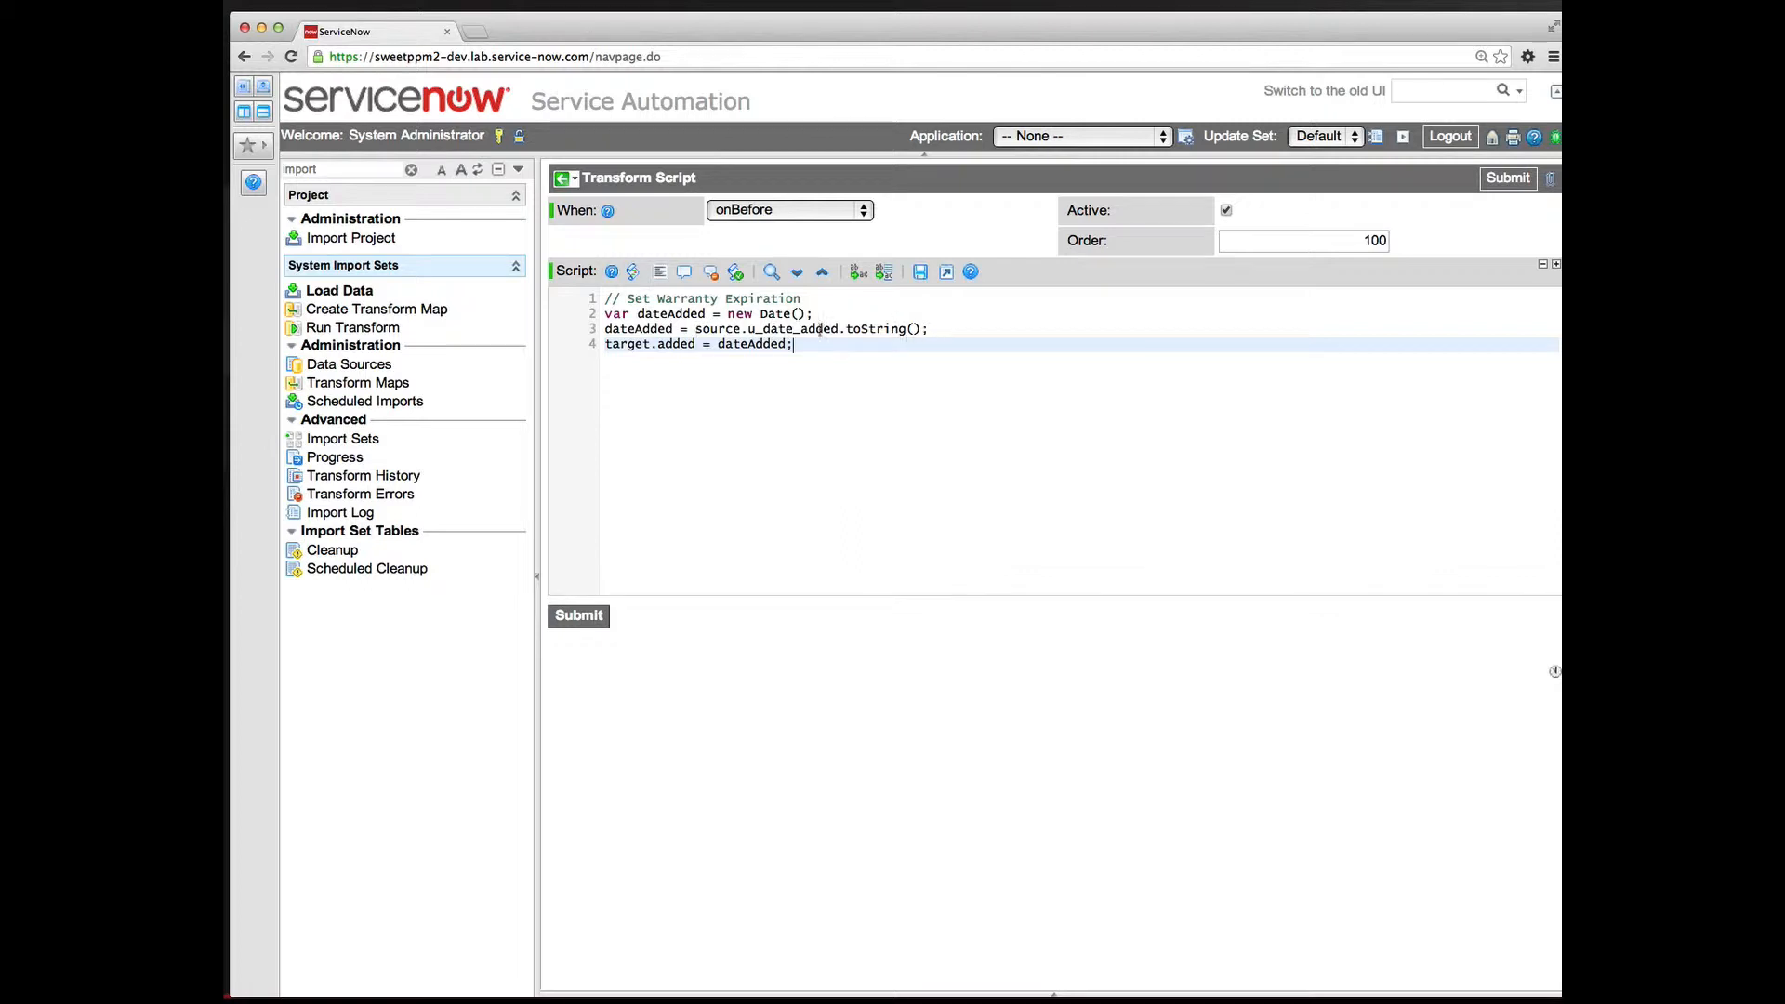
pyautogui.click(749, 331)
pyautogui.moveTo(750, 331); pyautogui.dragTo(837, 331)
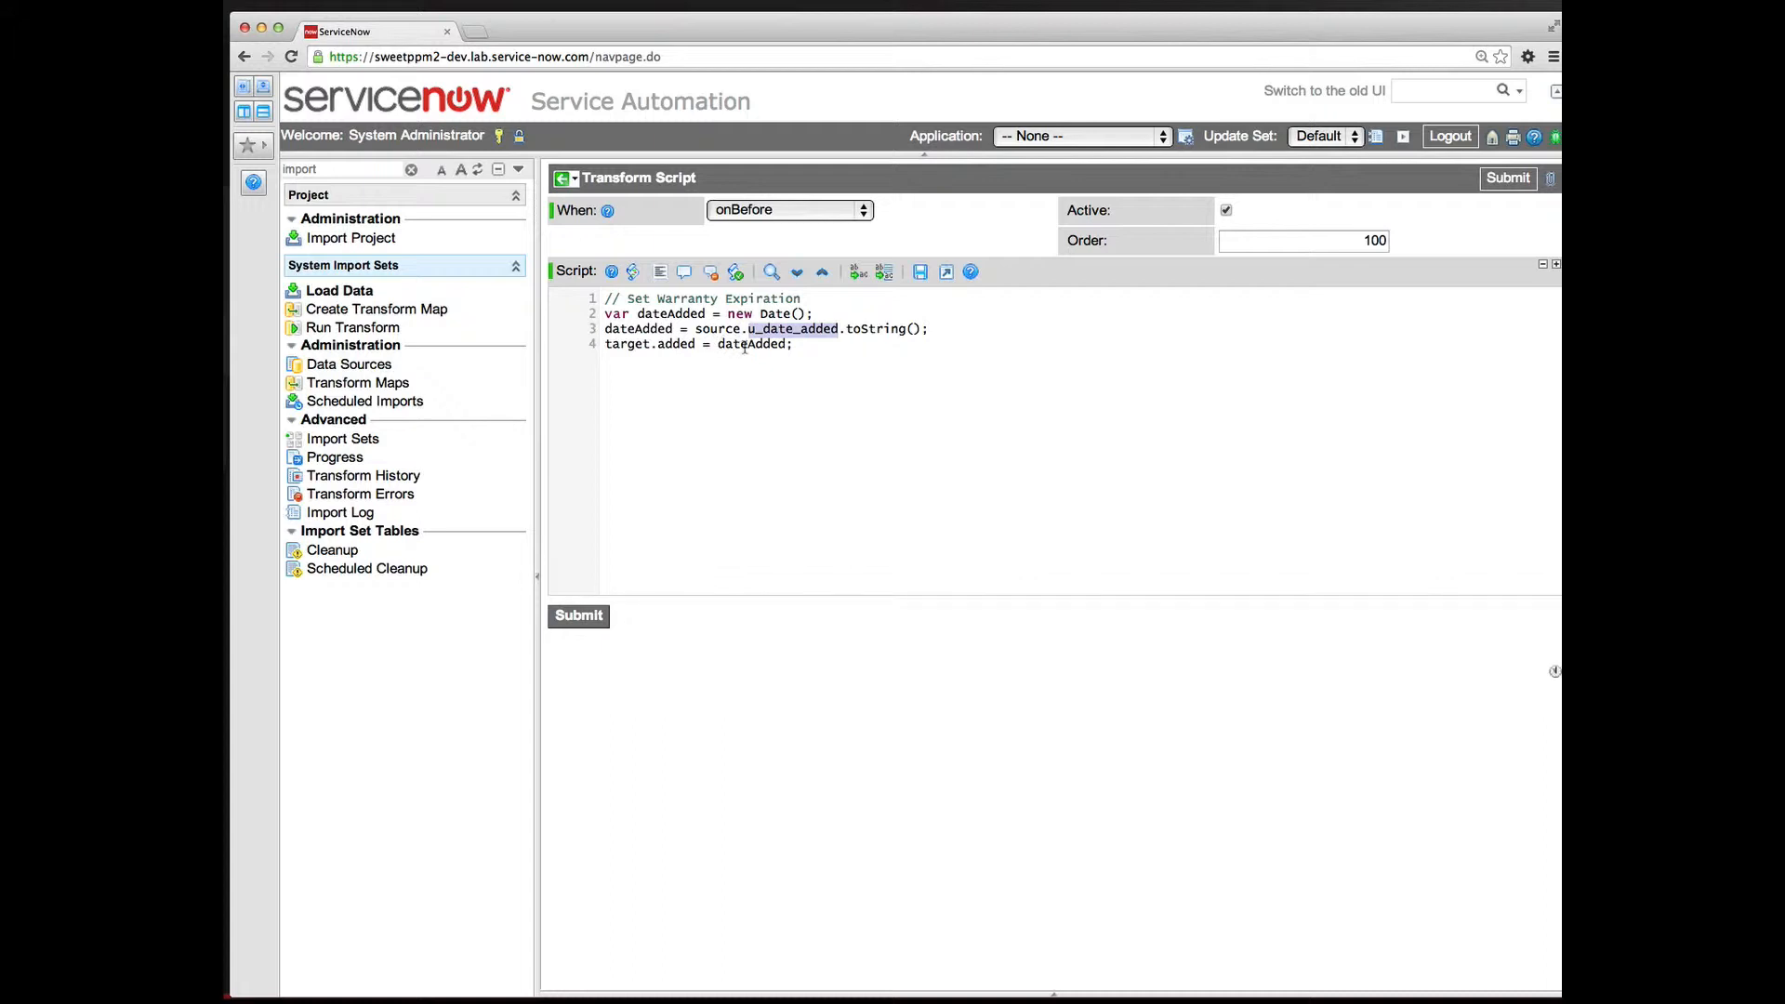
# Submit the transform script and run the Add assets to a contract transform on the u_covered_assets import set.
pyautogui.click(579, 617)
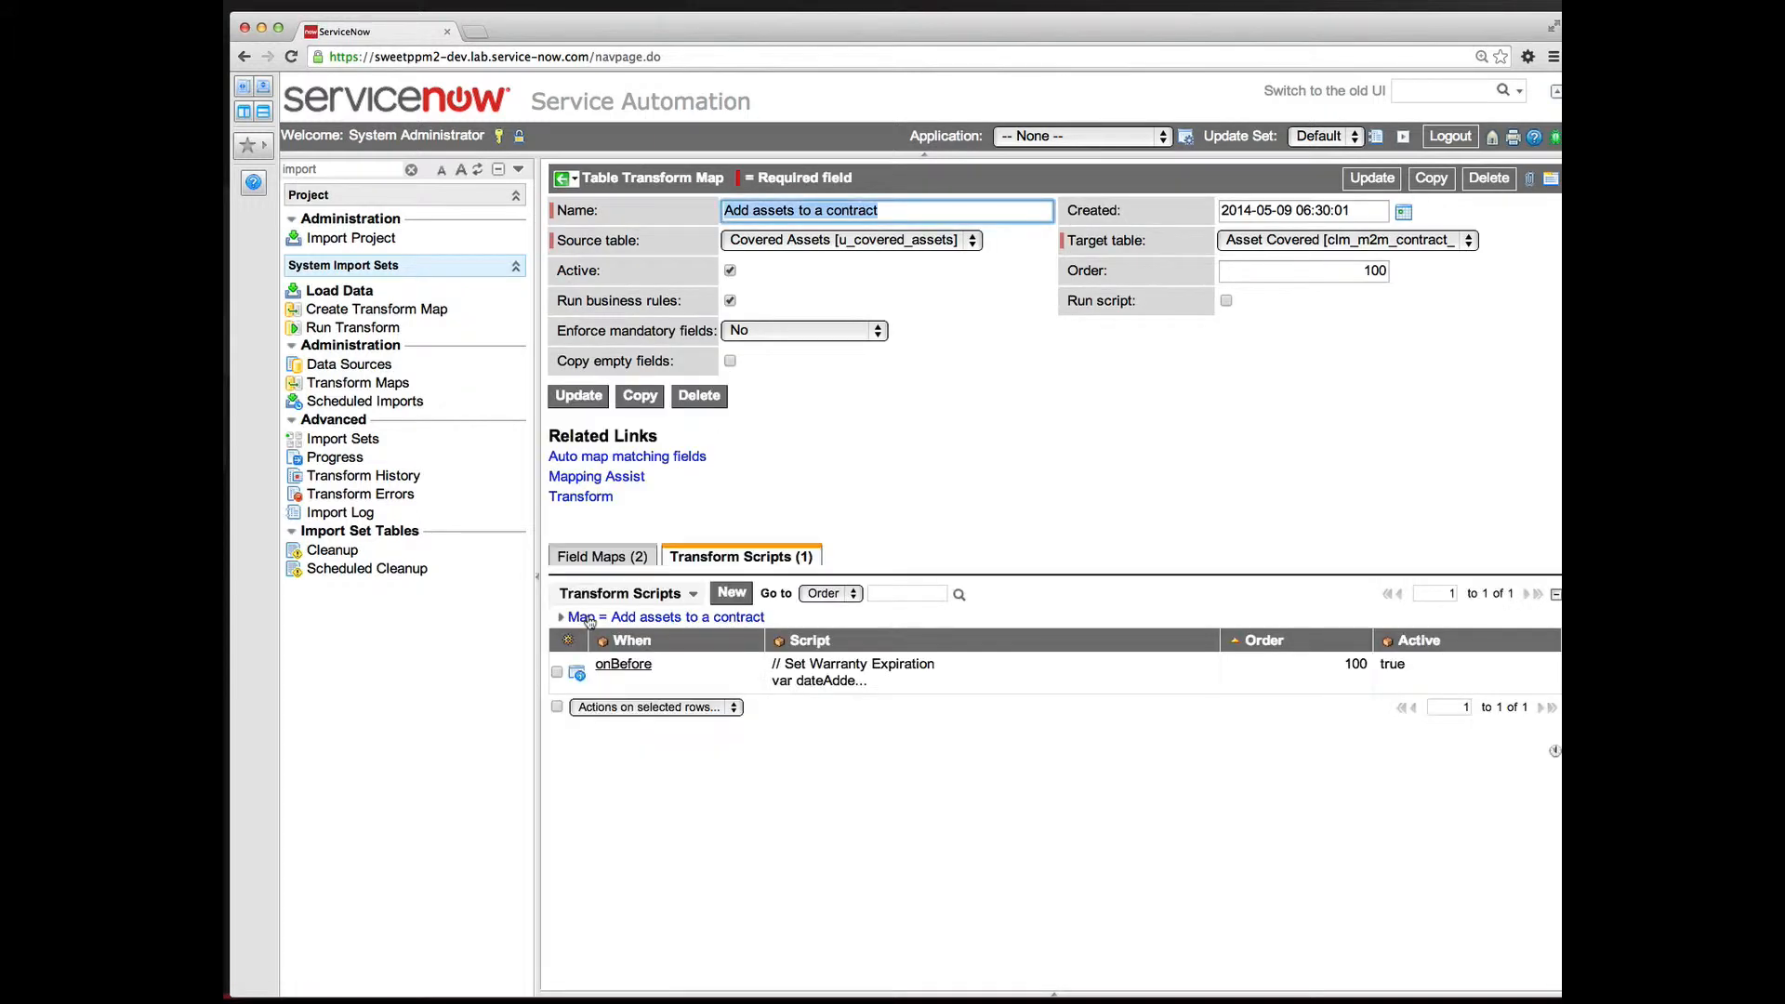
pyautogui.click(584, 500)
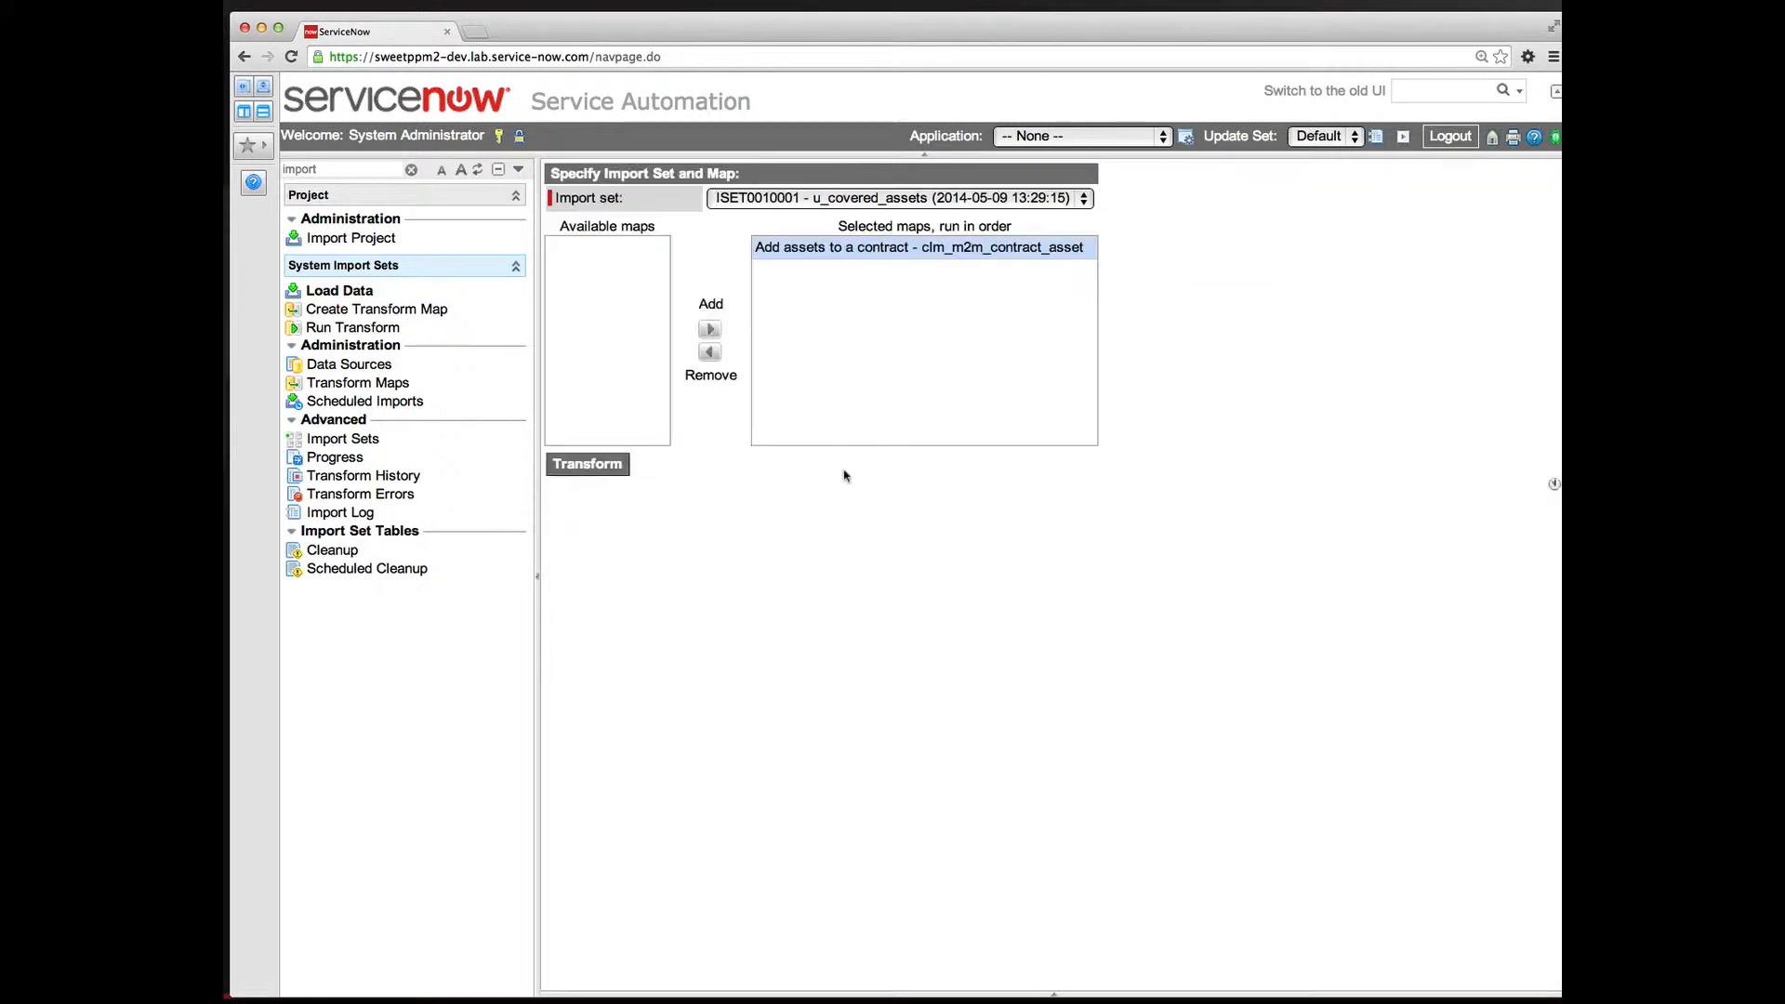
pyautogui.click(583, 473)
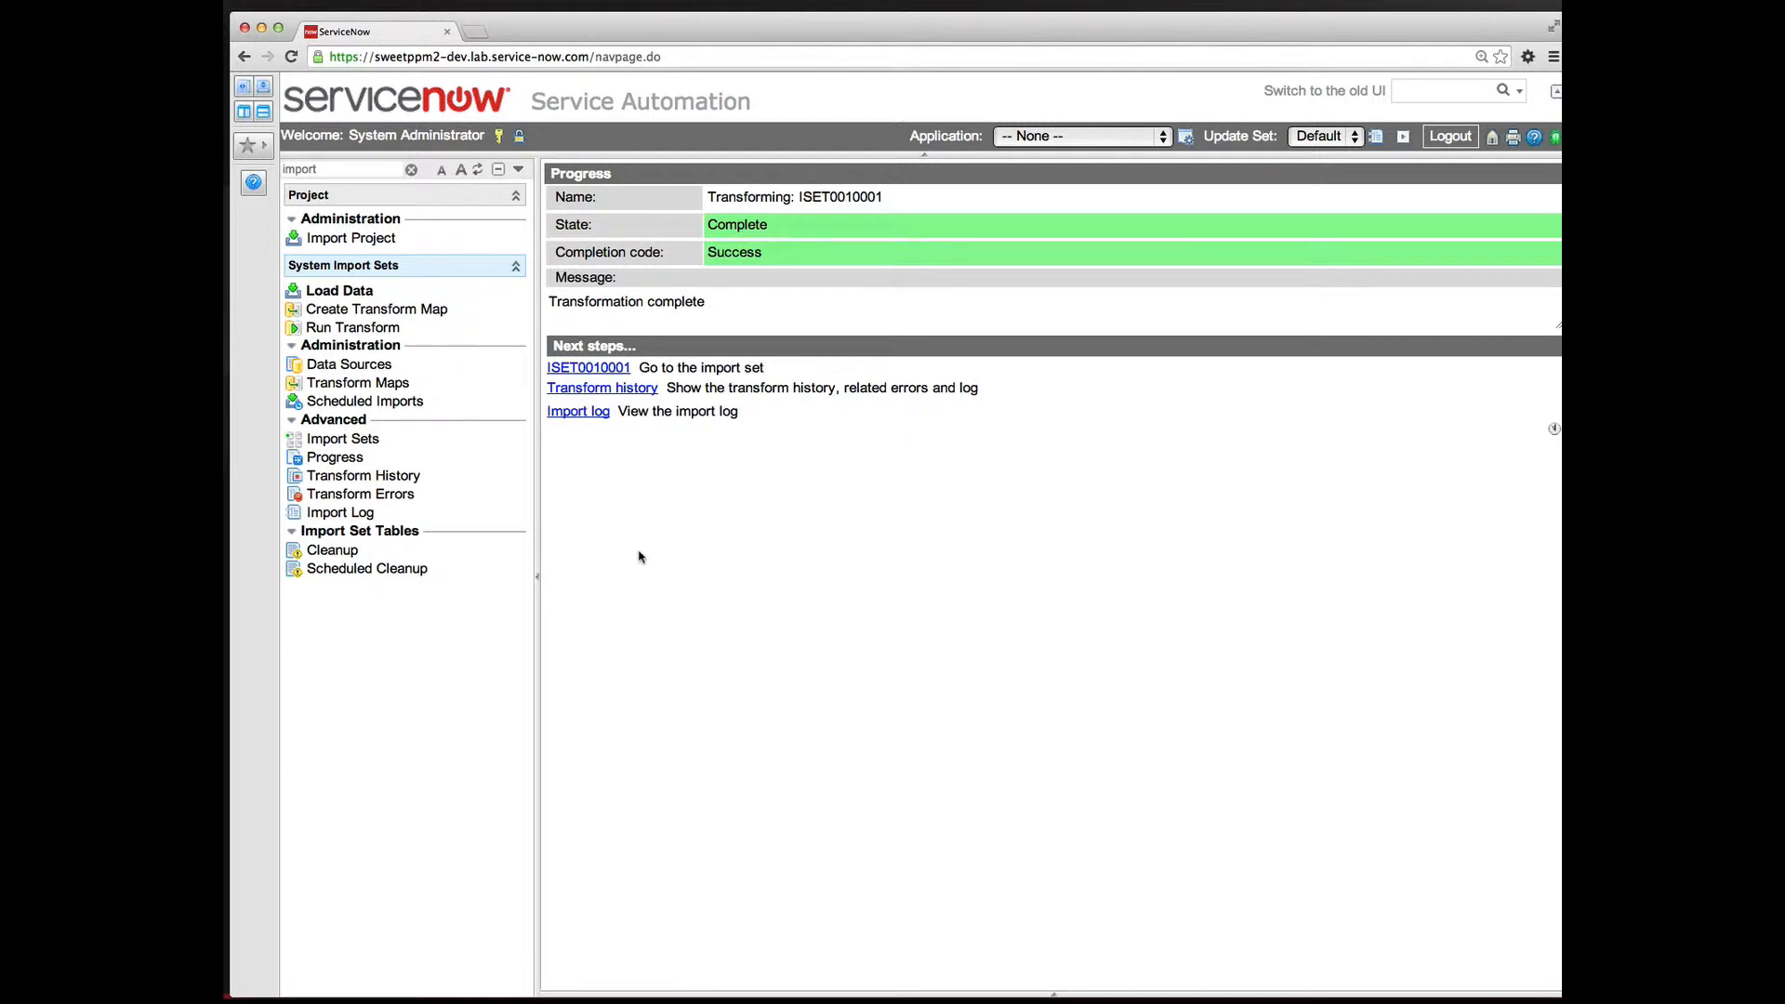
# Clear the navigator filter and open the Lenovo Hardware Lease Contract from the Leases list in Contract Management.
pyautogui.click(411, 170)
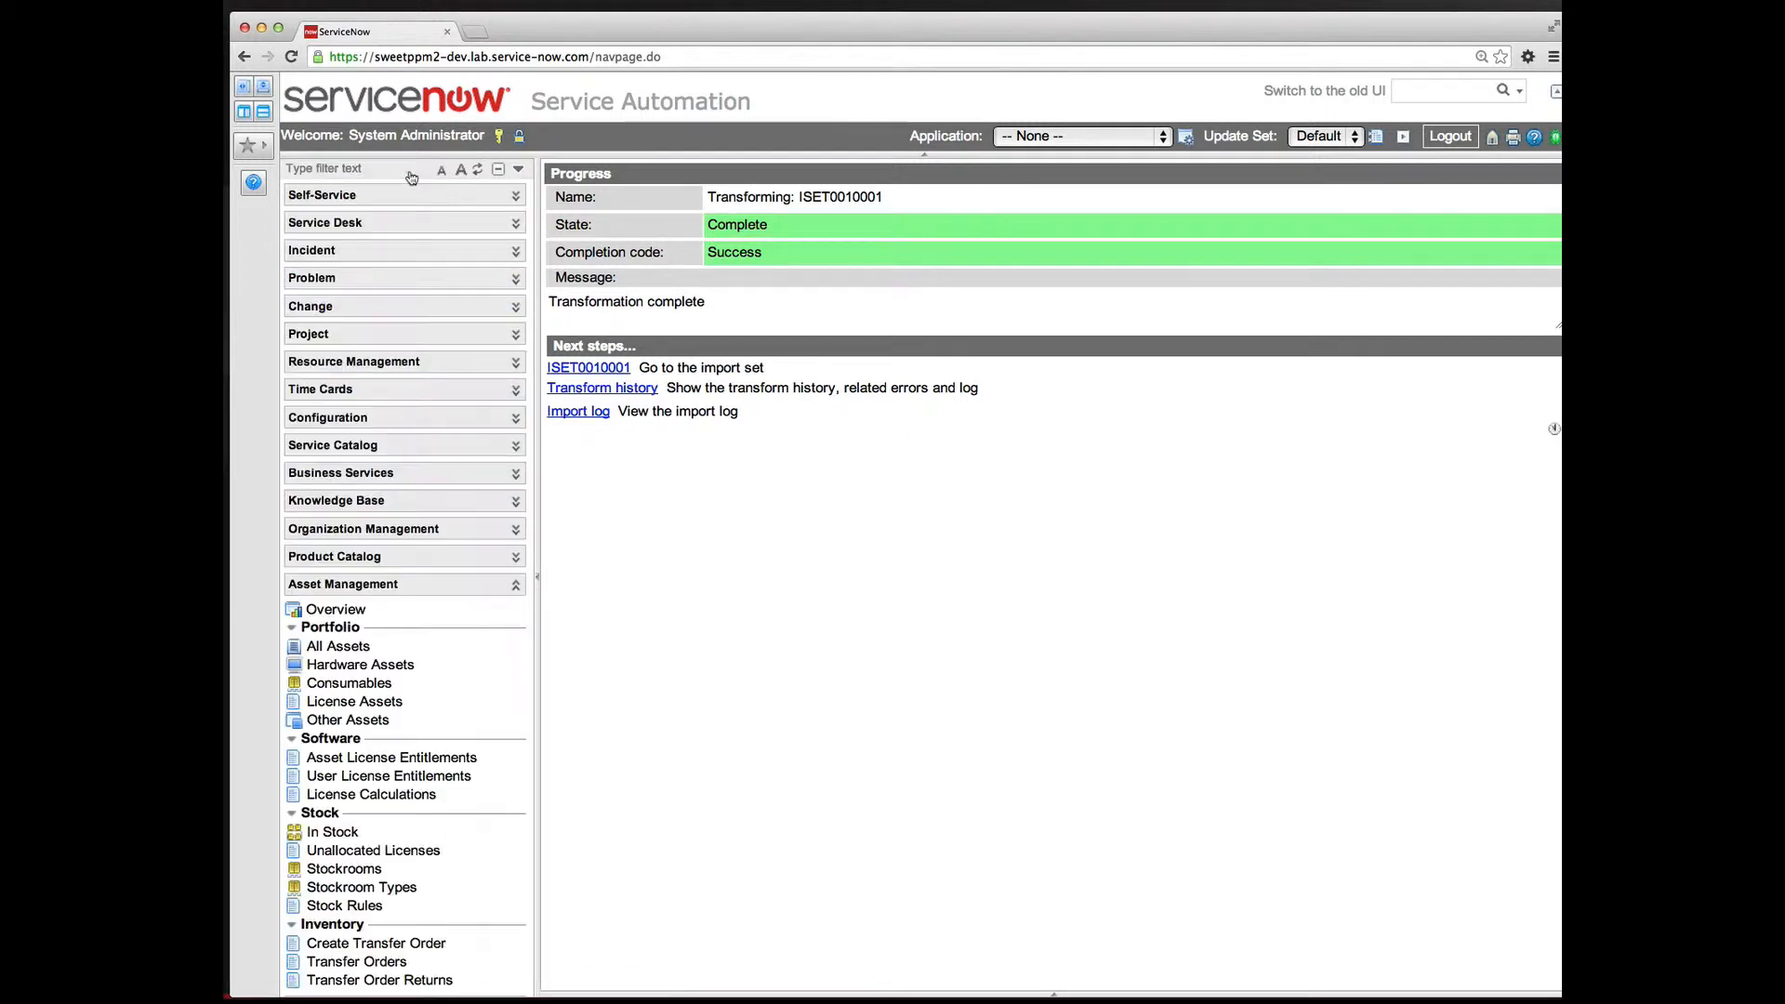
pyautogui.click(391, 590)
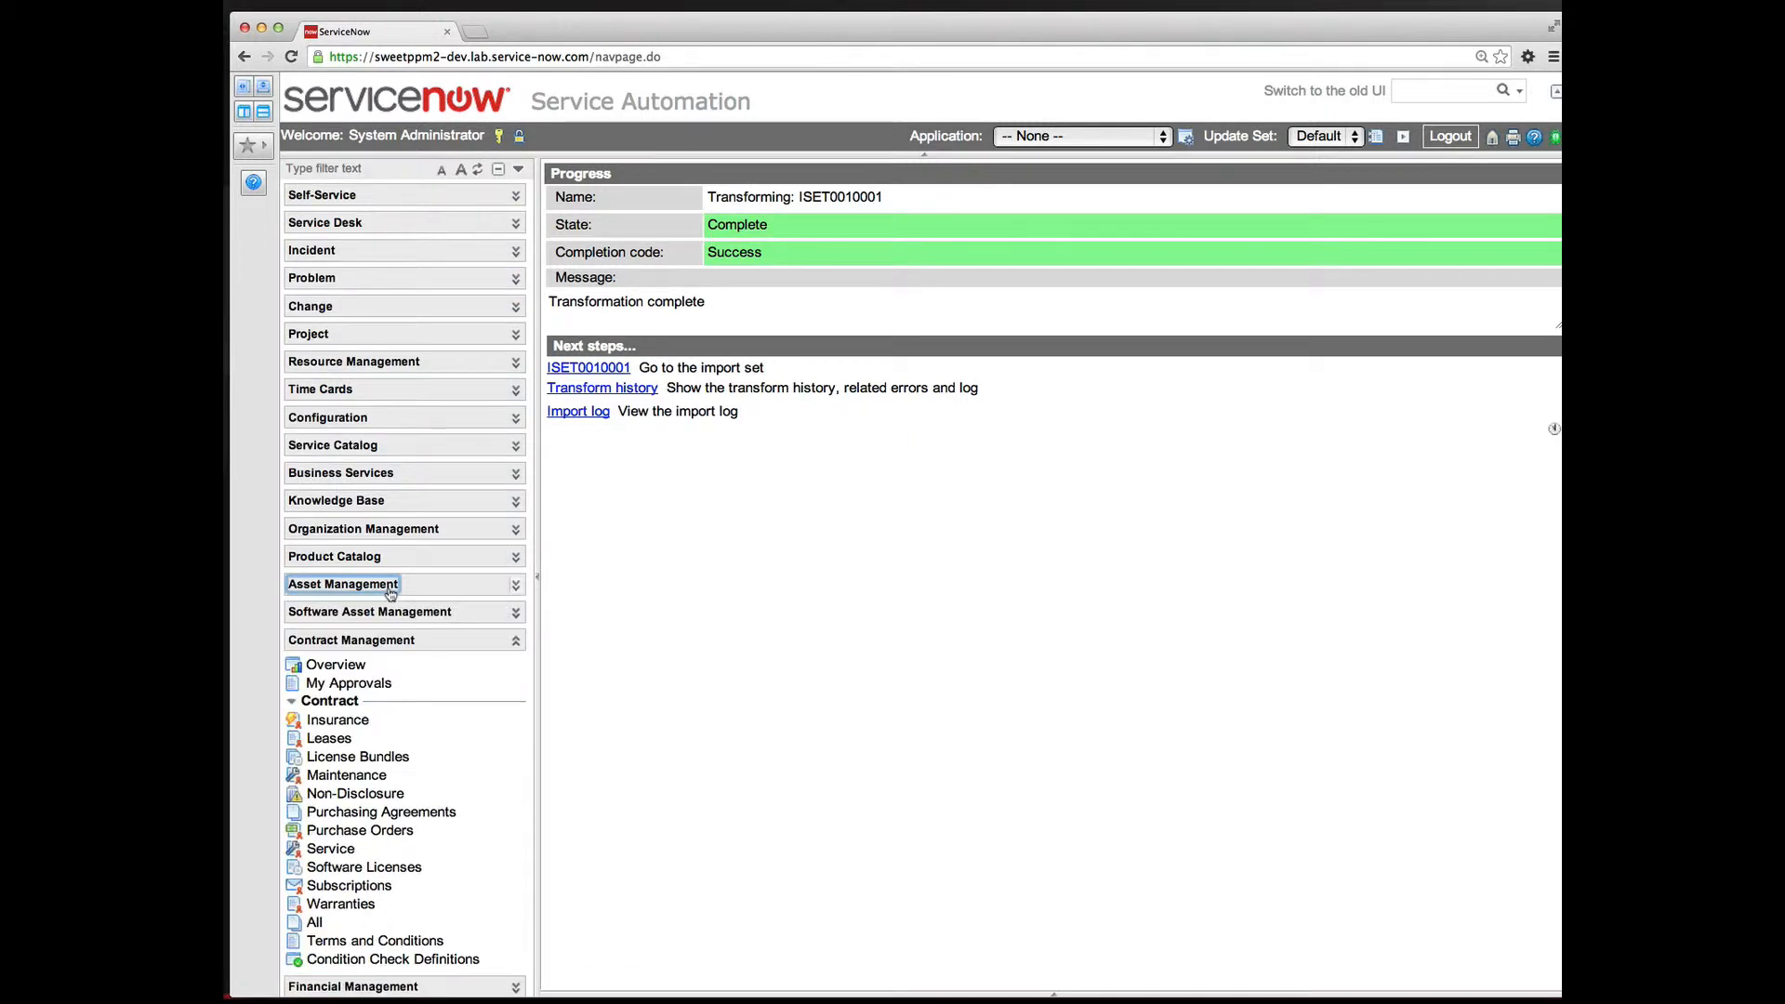
pyautogui.click(338, 739)
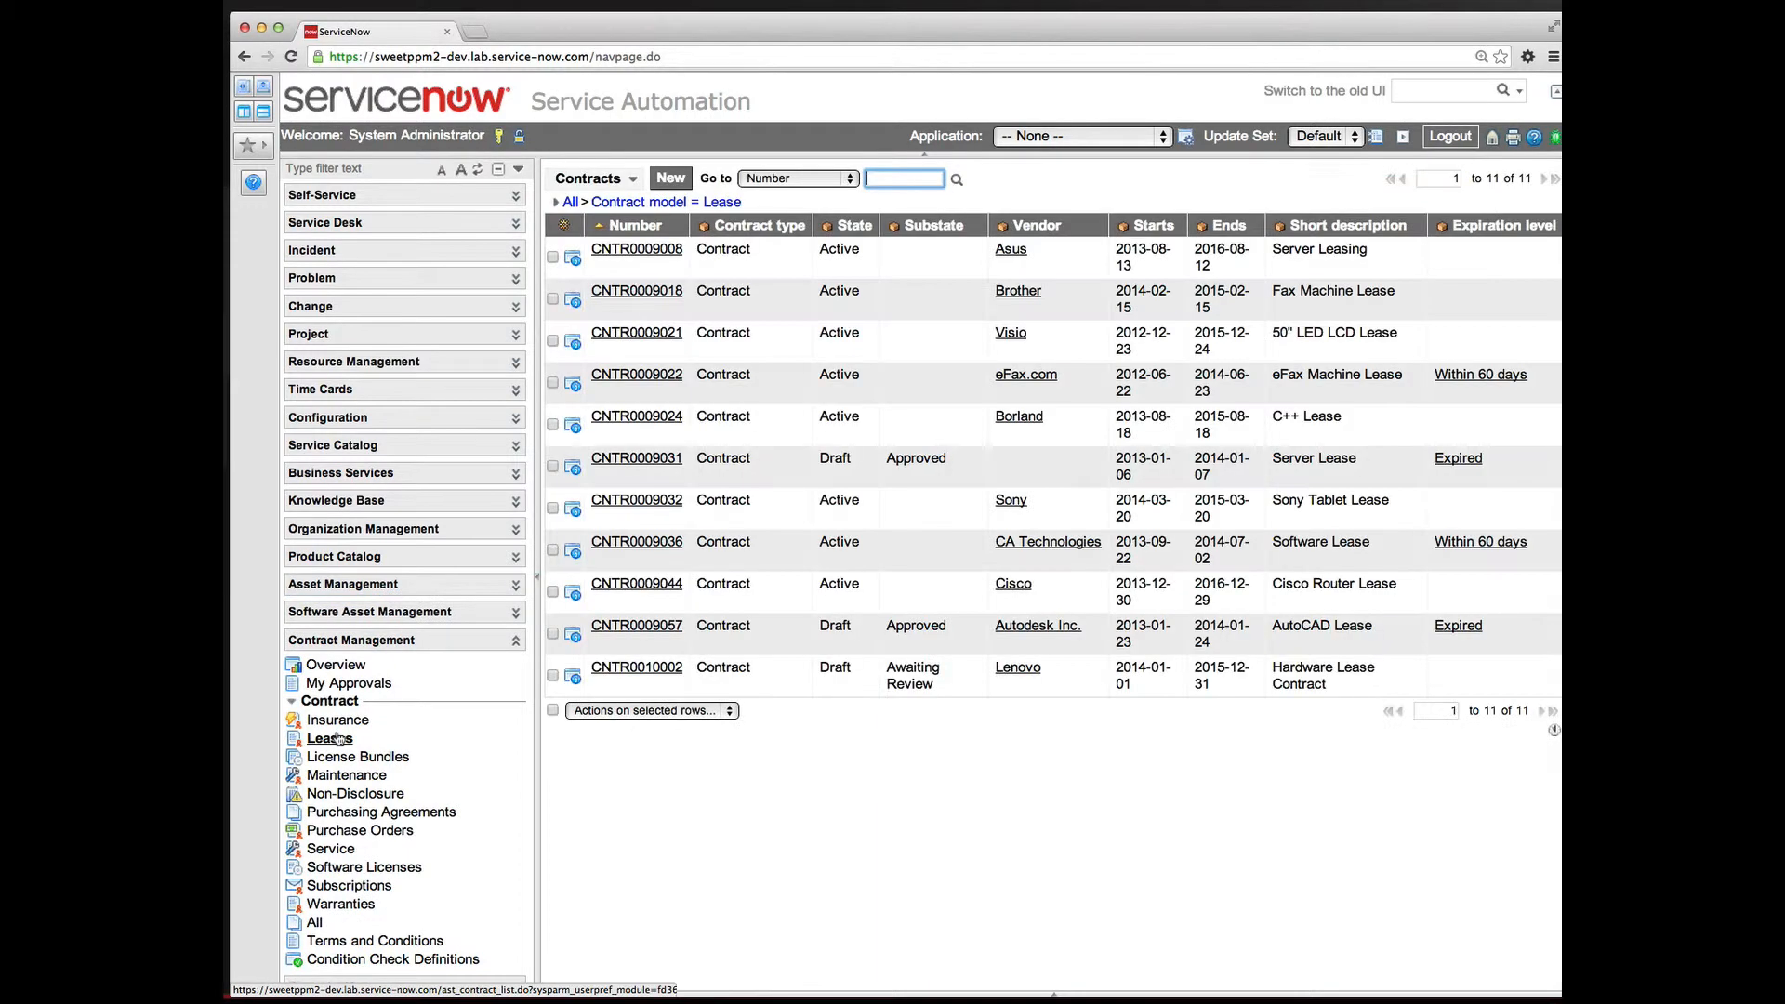
pyautogui.click(633, 672)
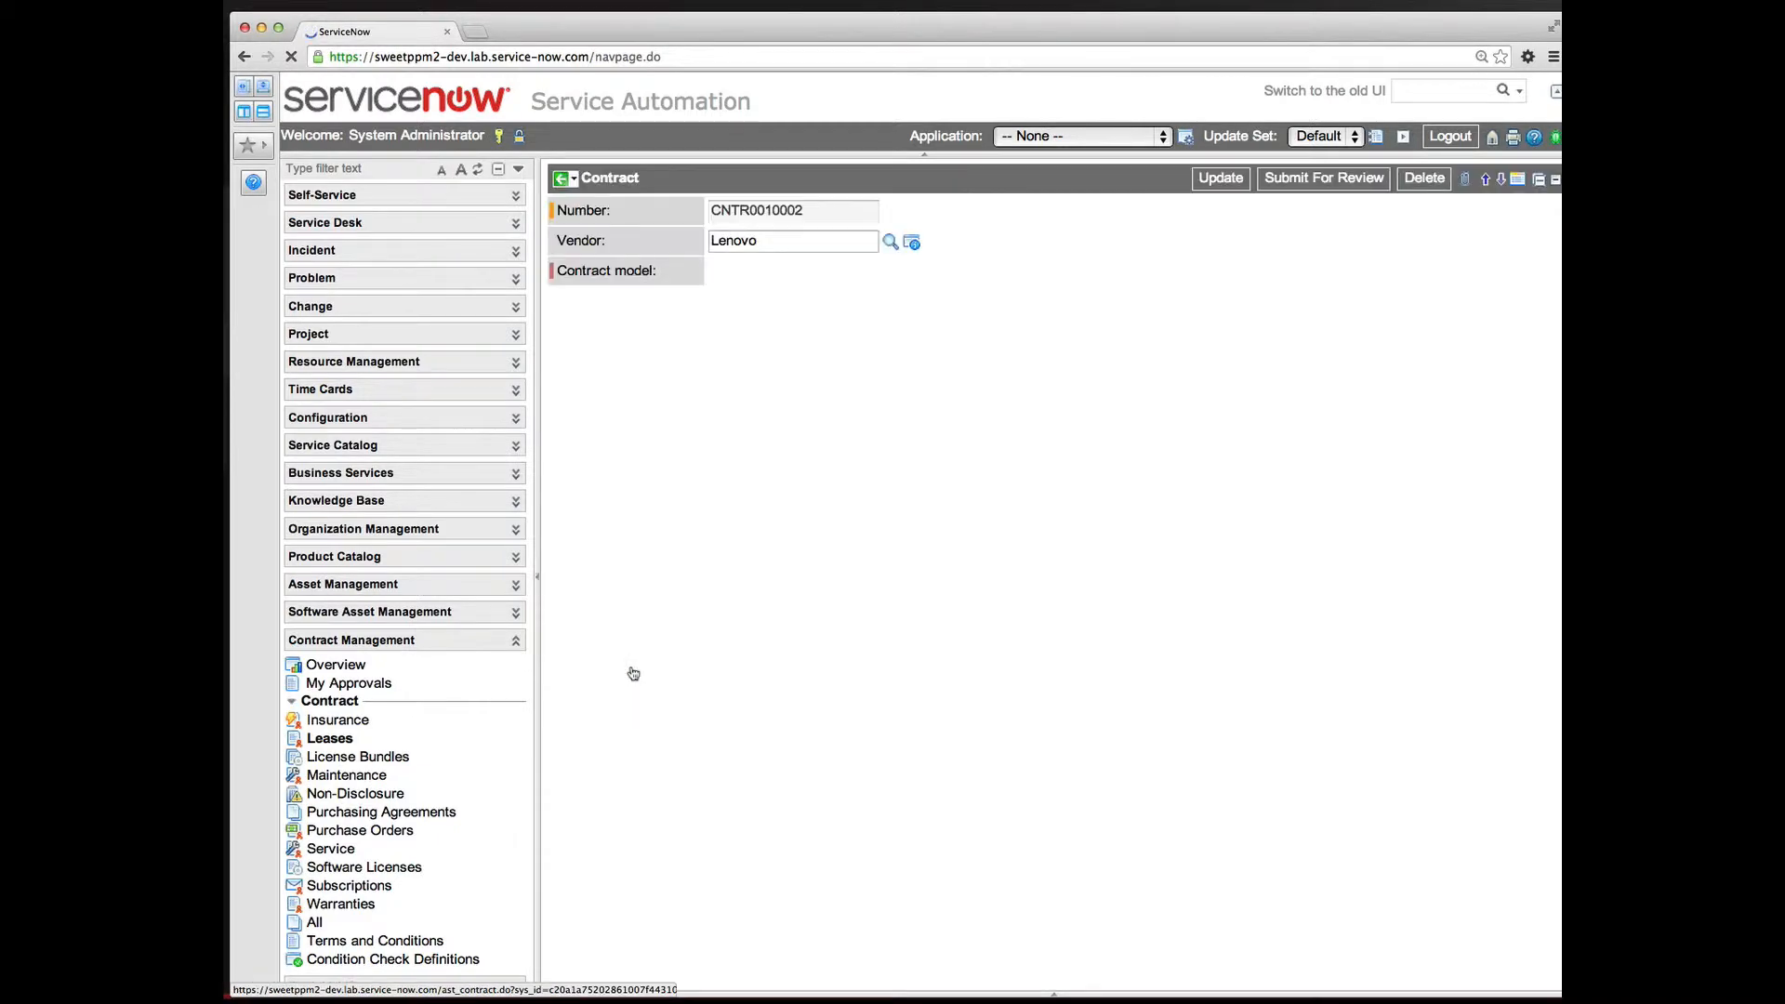
# Examine the contract's Assets Covered list, checking the imported Lenovo assets and their Date added values.
pyautogui.scroll(-1, 703, 711)
pyautogui.scroll(-1, 703, 710)
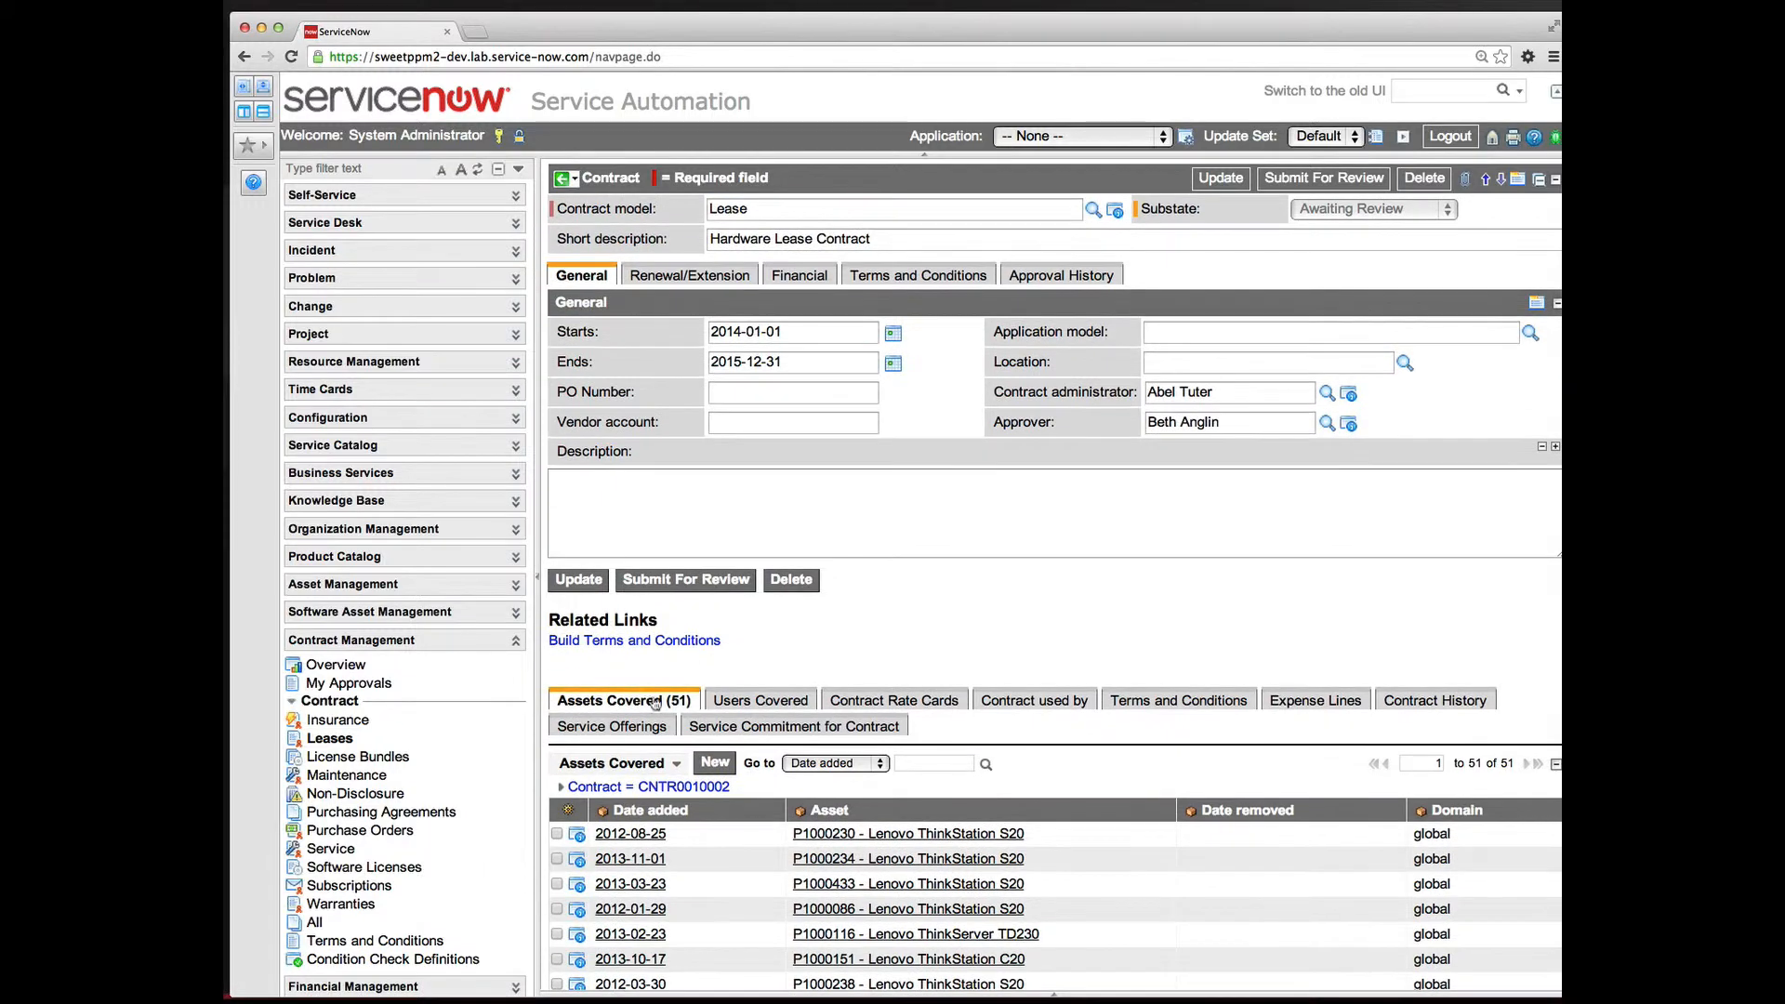
pyautogui.scroll(-2, 650, 704)
pyautogui.scroll(-3, 650, 704)
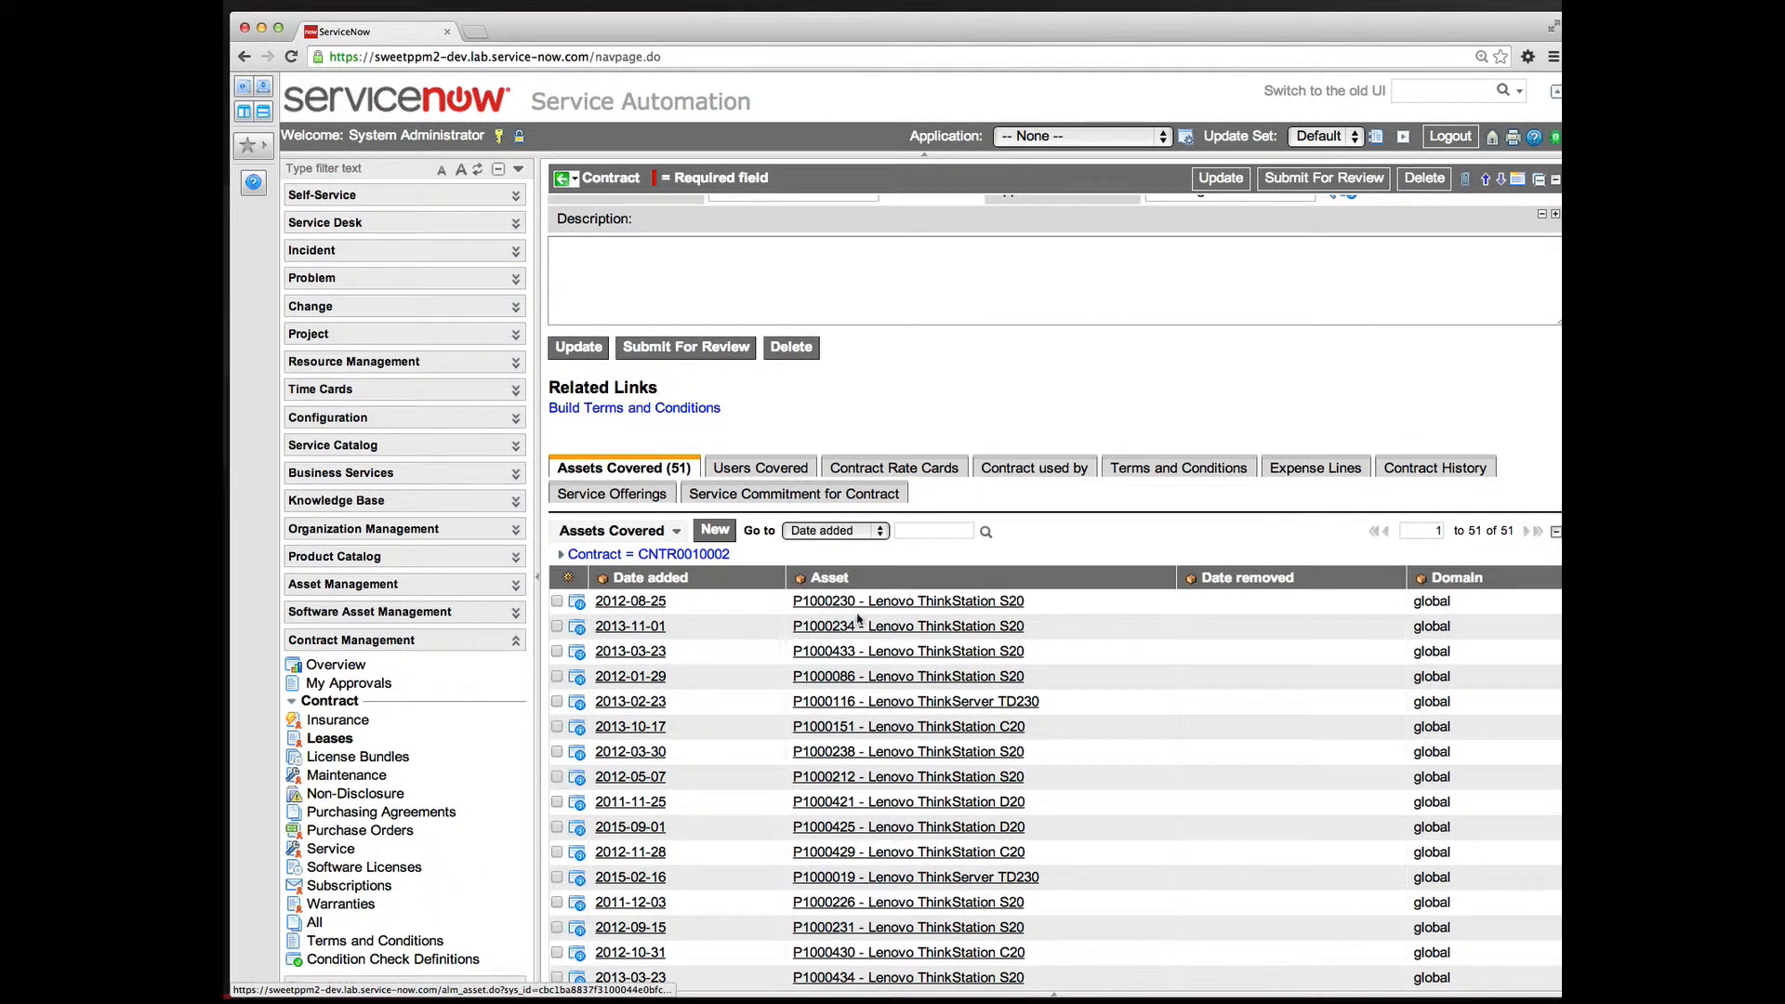
pyautogui.scroll(-3, 883, 648)
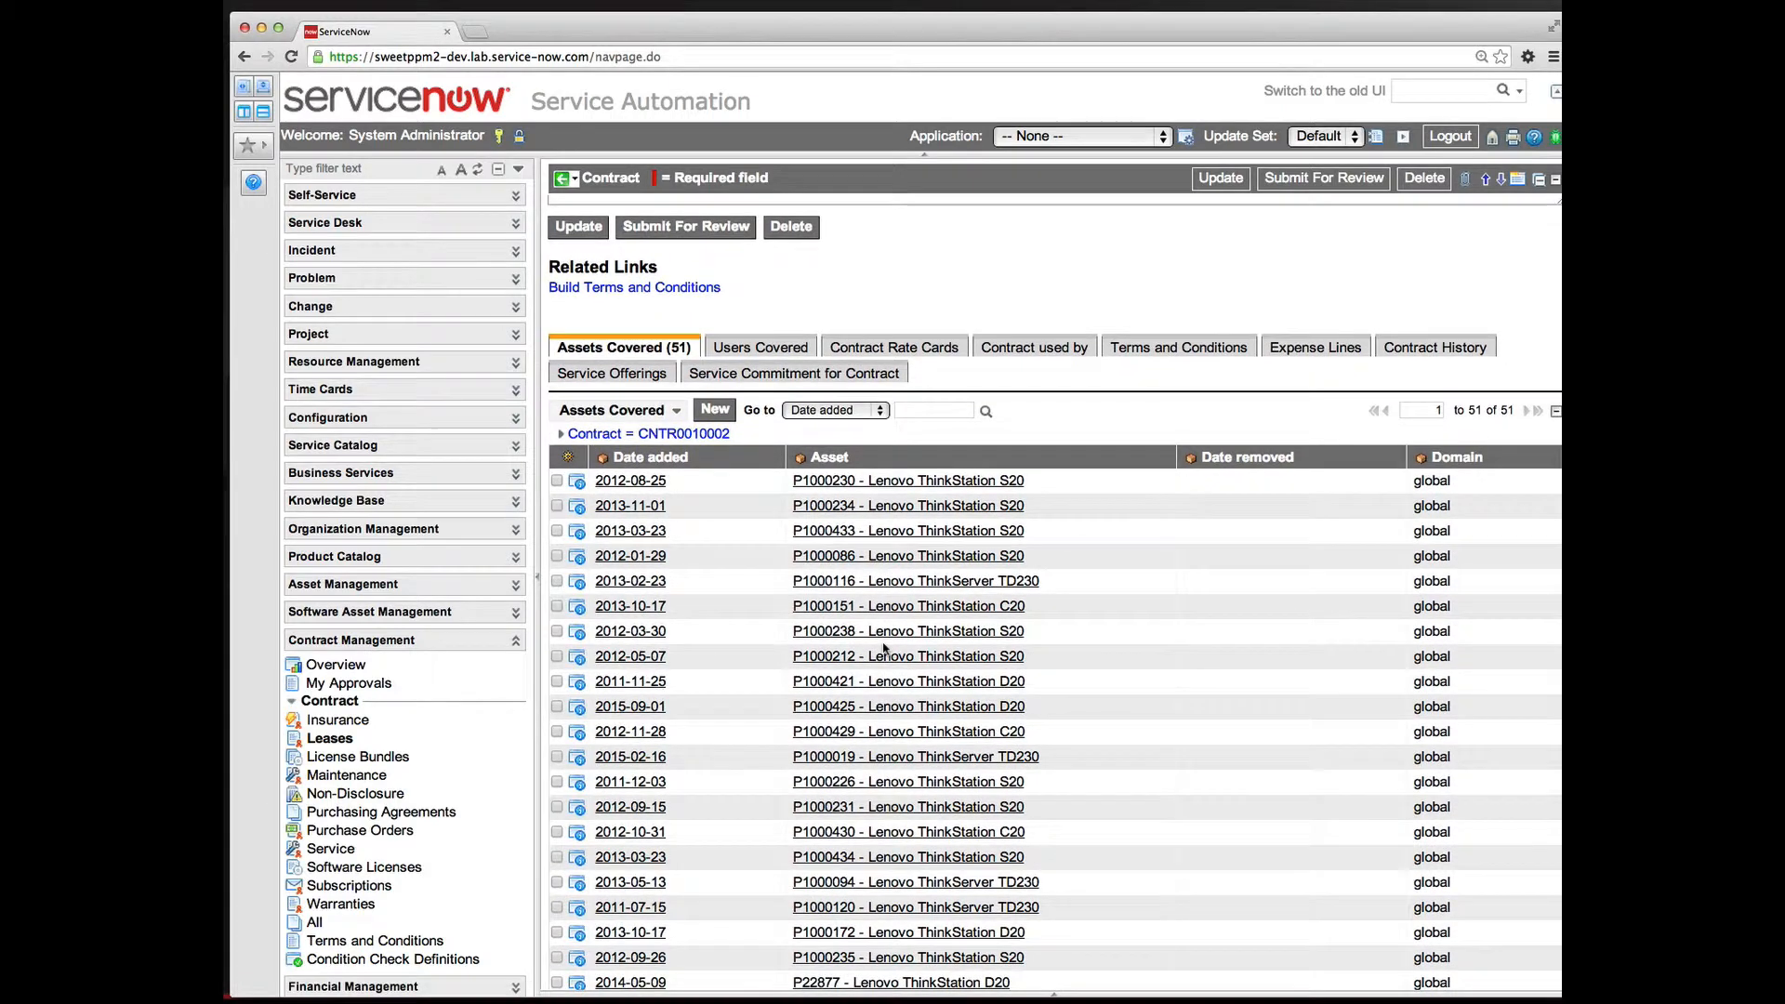
pyautogui.scroll(-3, 883, 648)
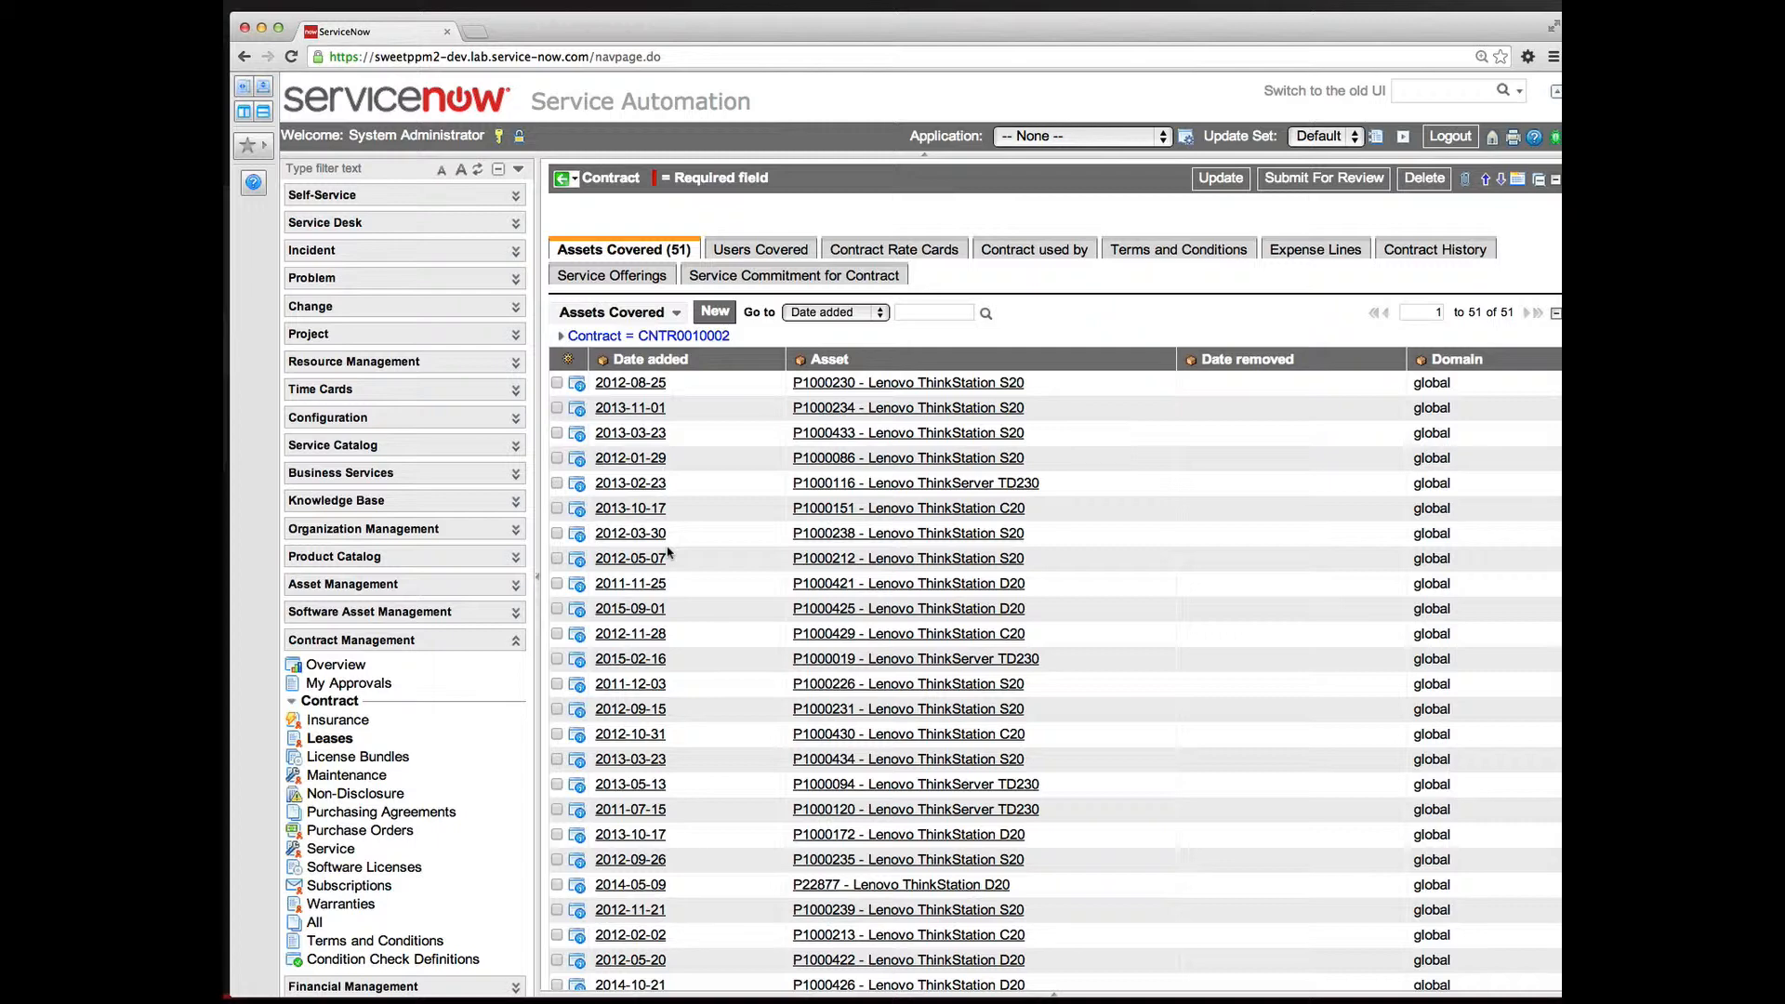
pyautogui.scroll(-5, 668, 552)
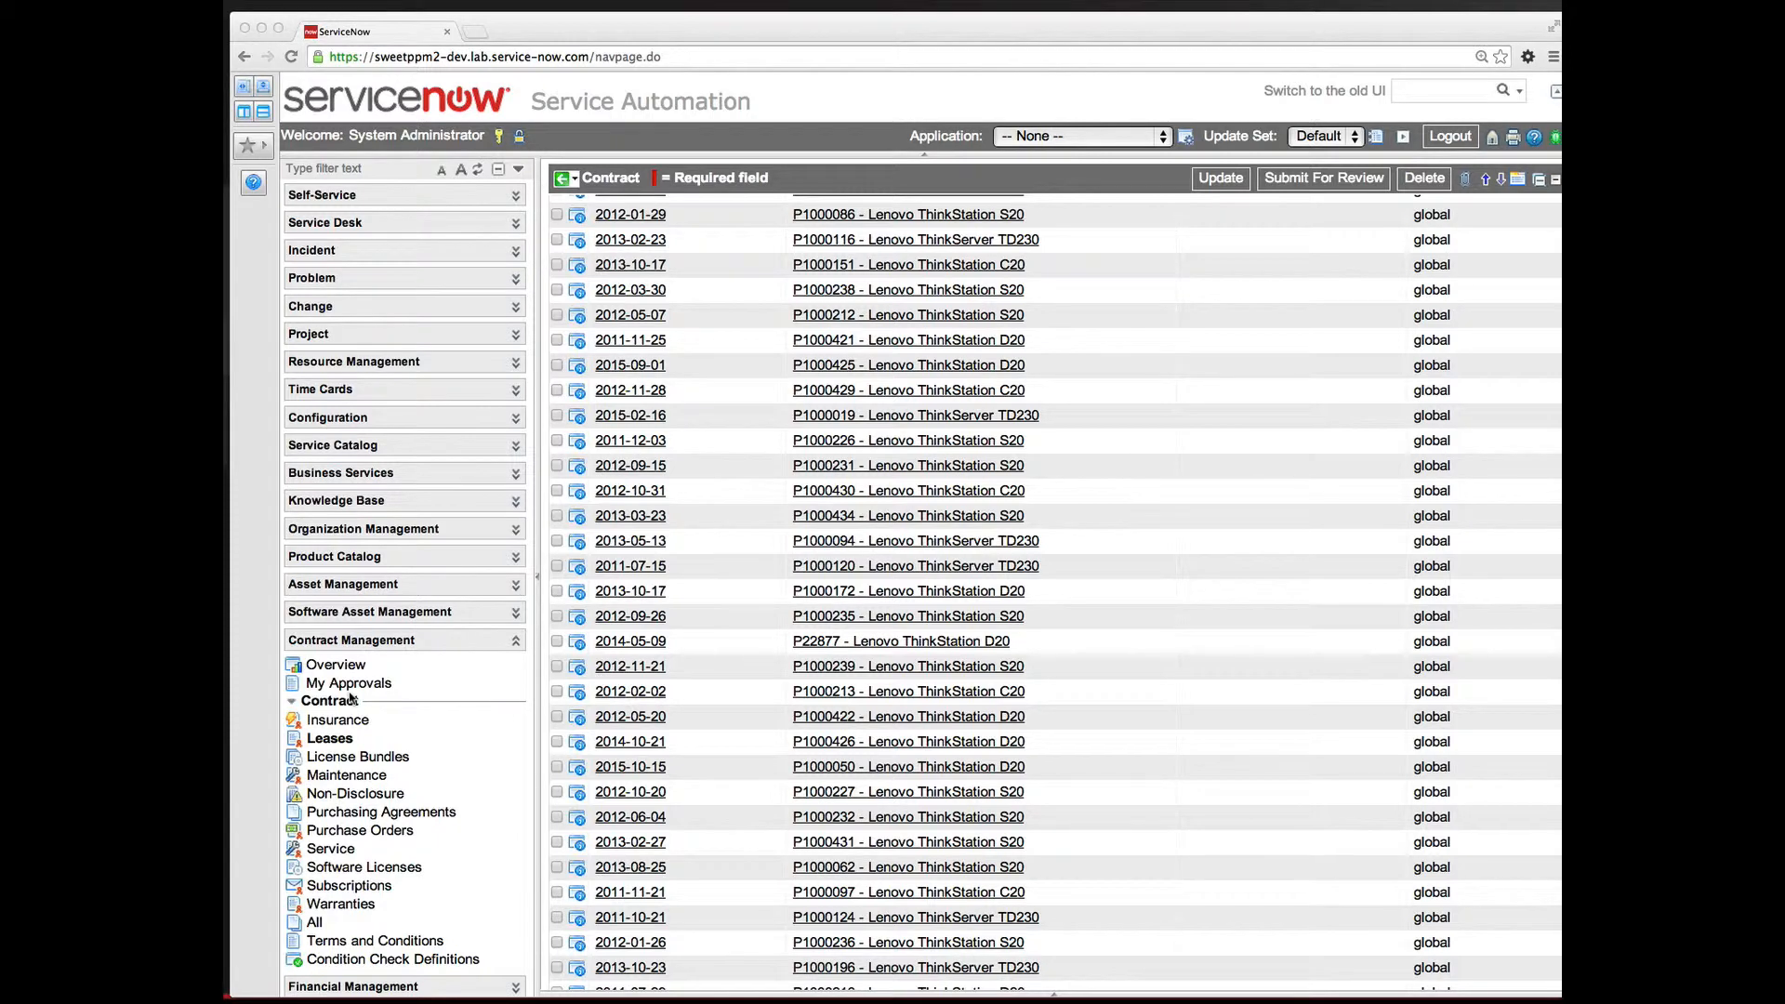
pyautogui.click(820, 294)
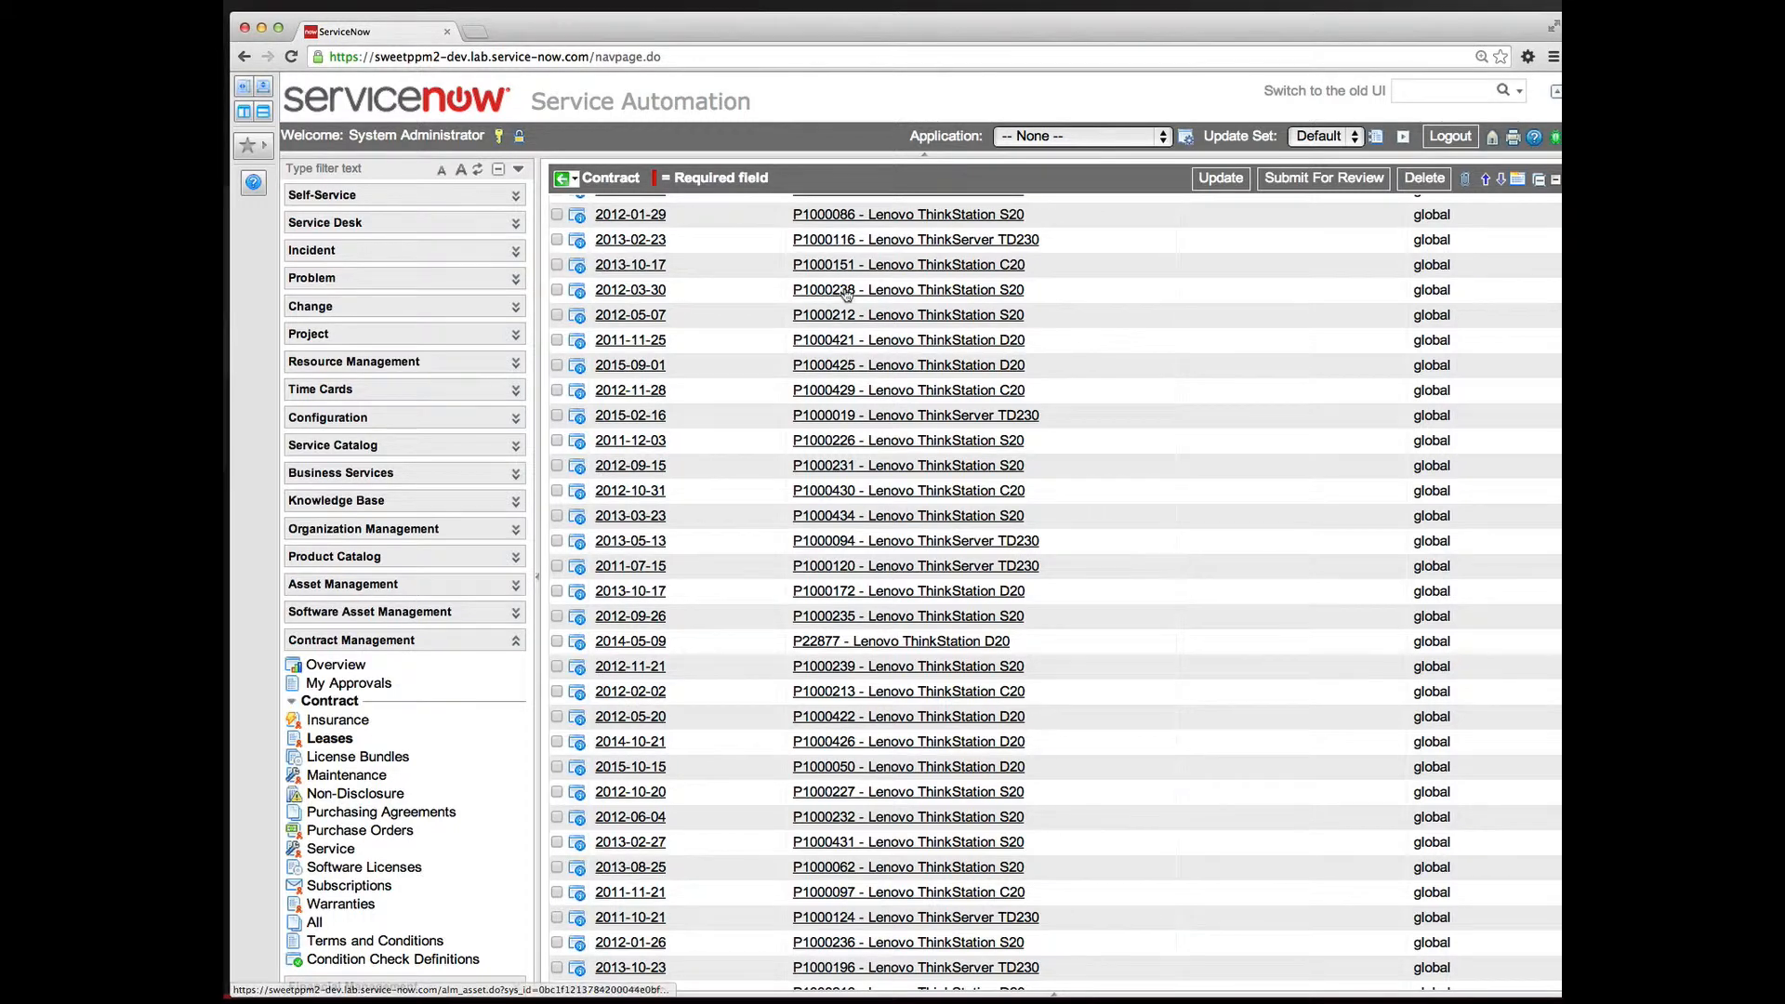
pyautogui.click(849, 296)
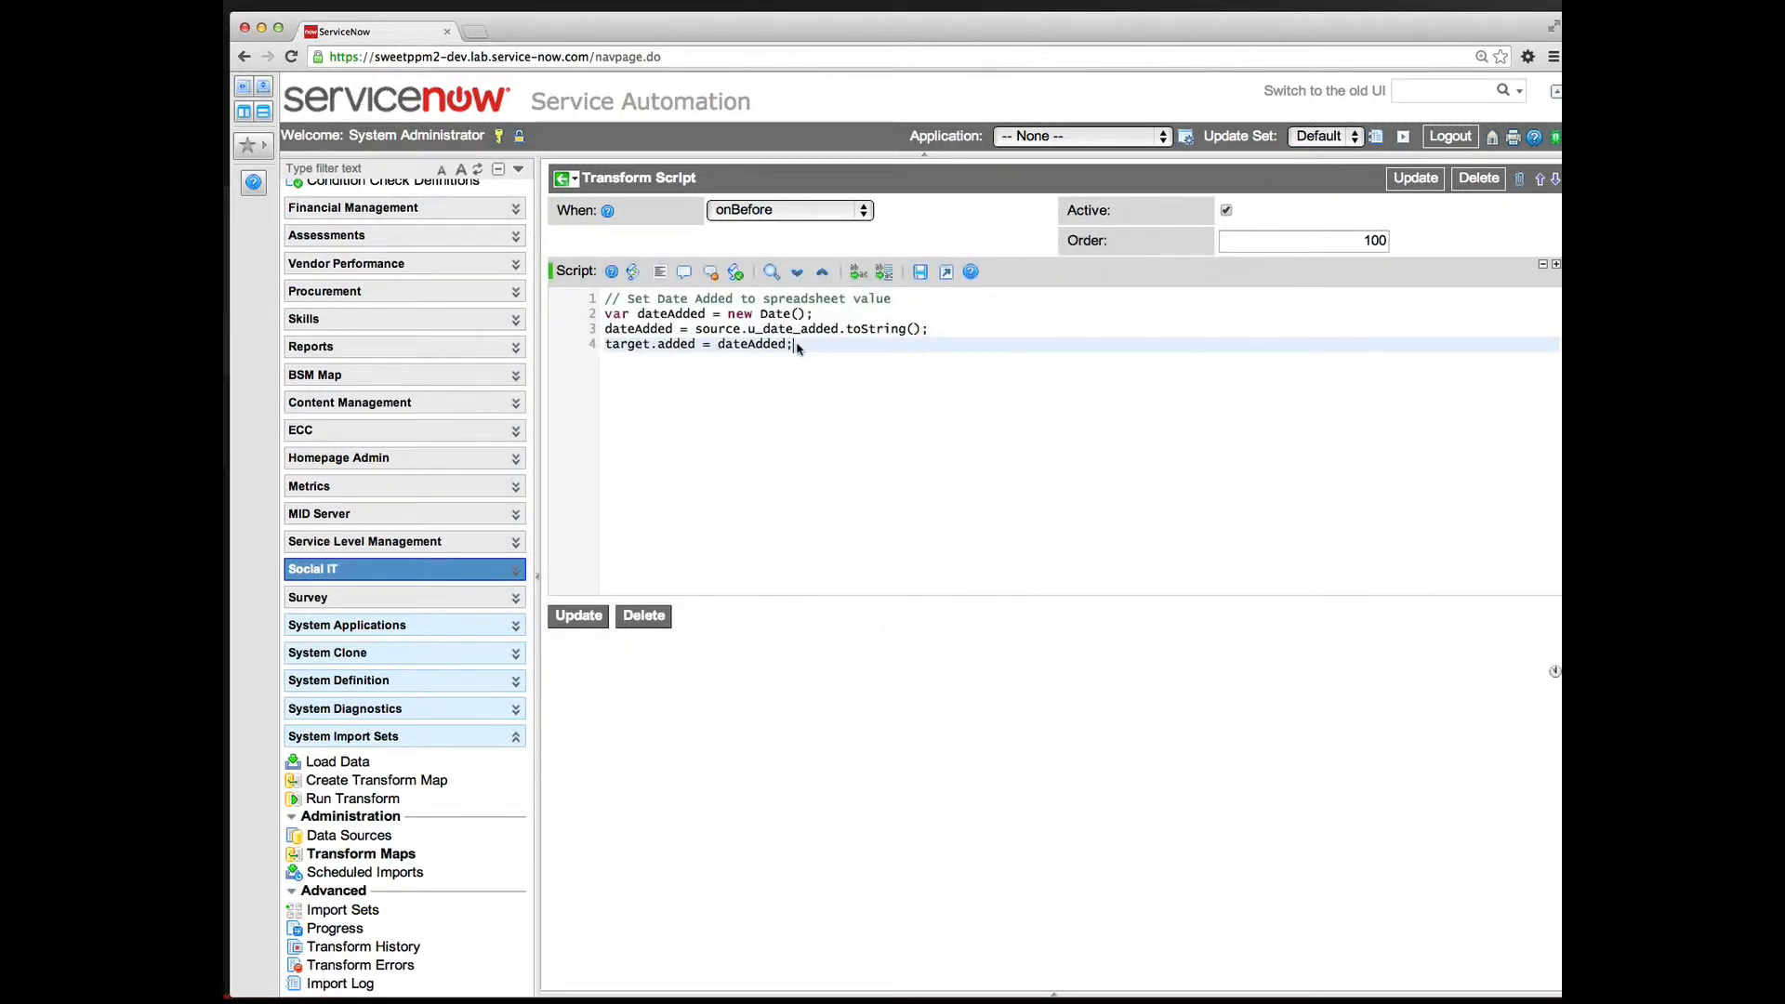
# Replace the three date lines of the onBefore transform script with "target.added = now();" and save the script.
pyautogui.moveTo(798, 348); pyautogui.dragTo(605, 320)
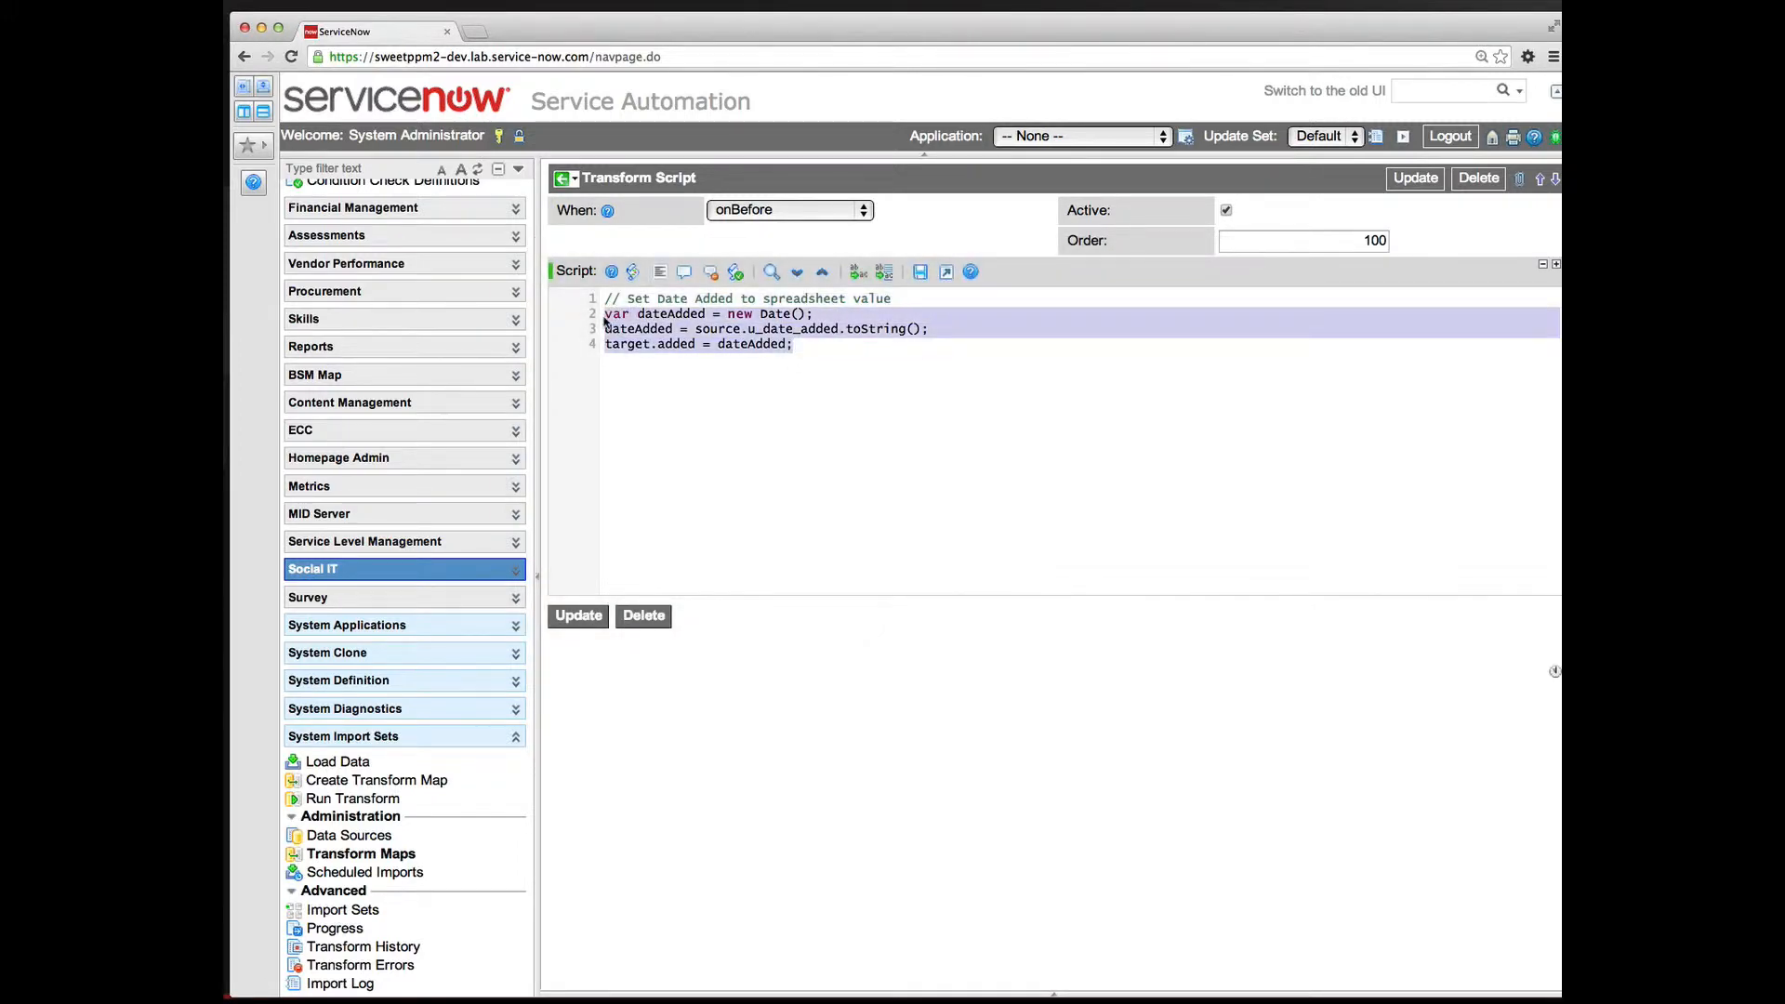
pyautogui.write('target.added = now();')
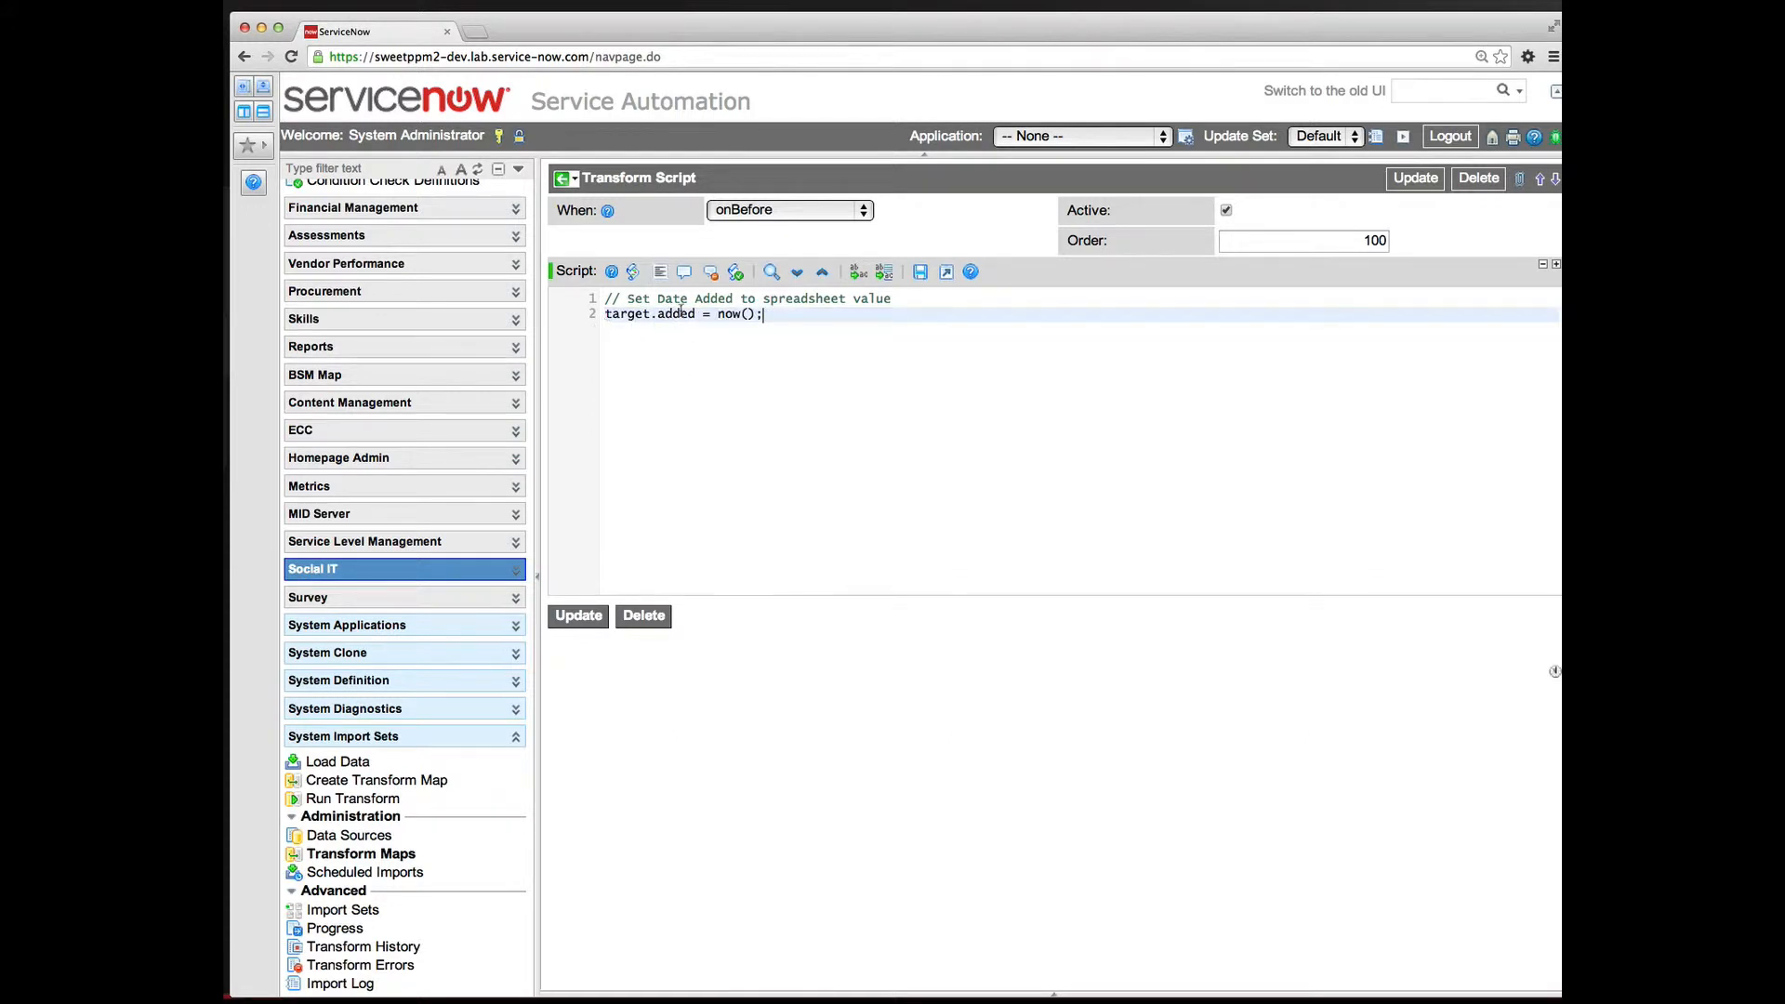
pyautogui.doubleClick(728, 313)
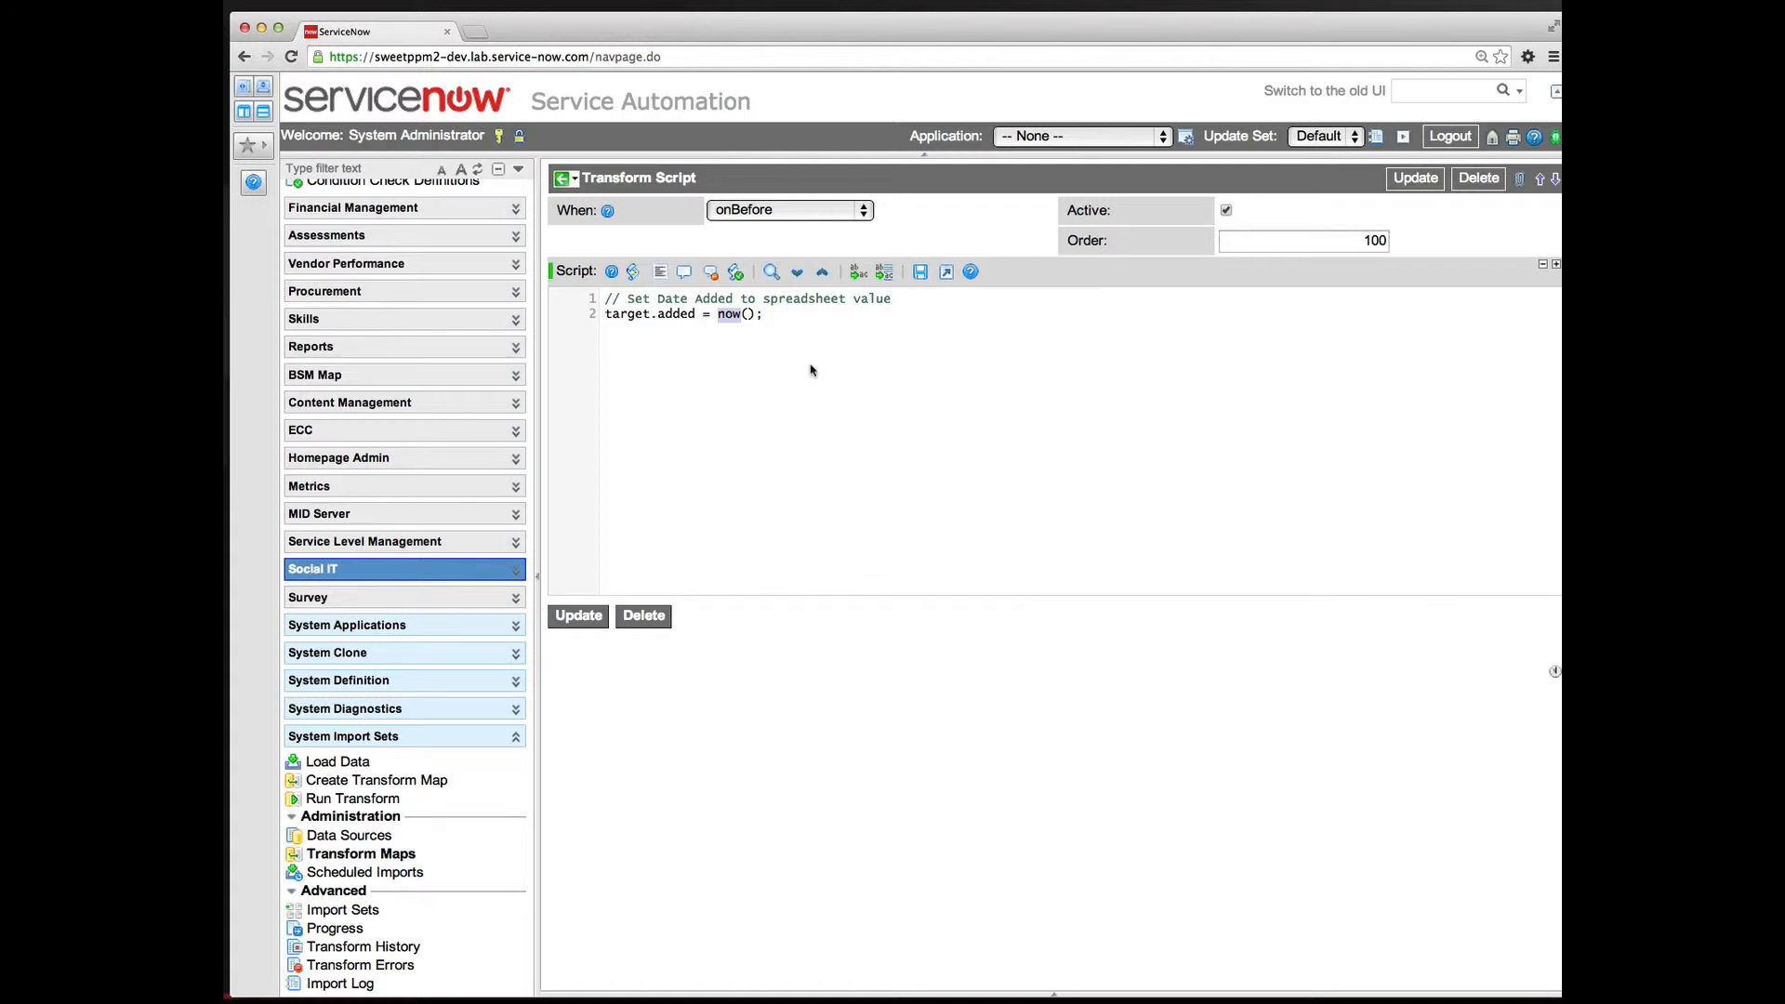
pyautogui.click(586, 621)
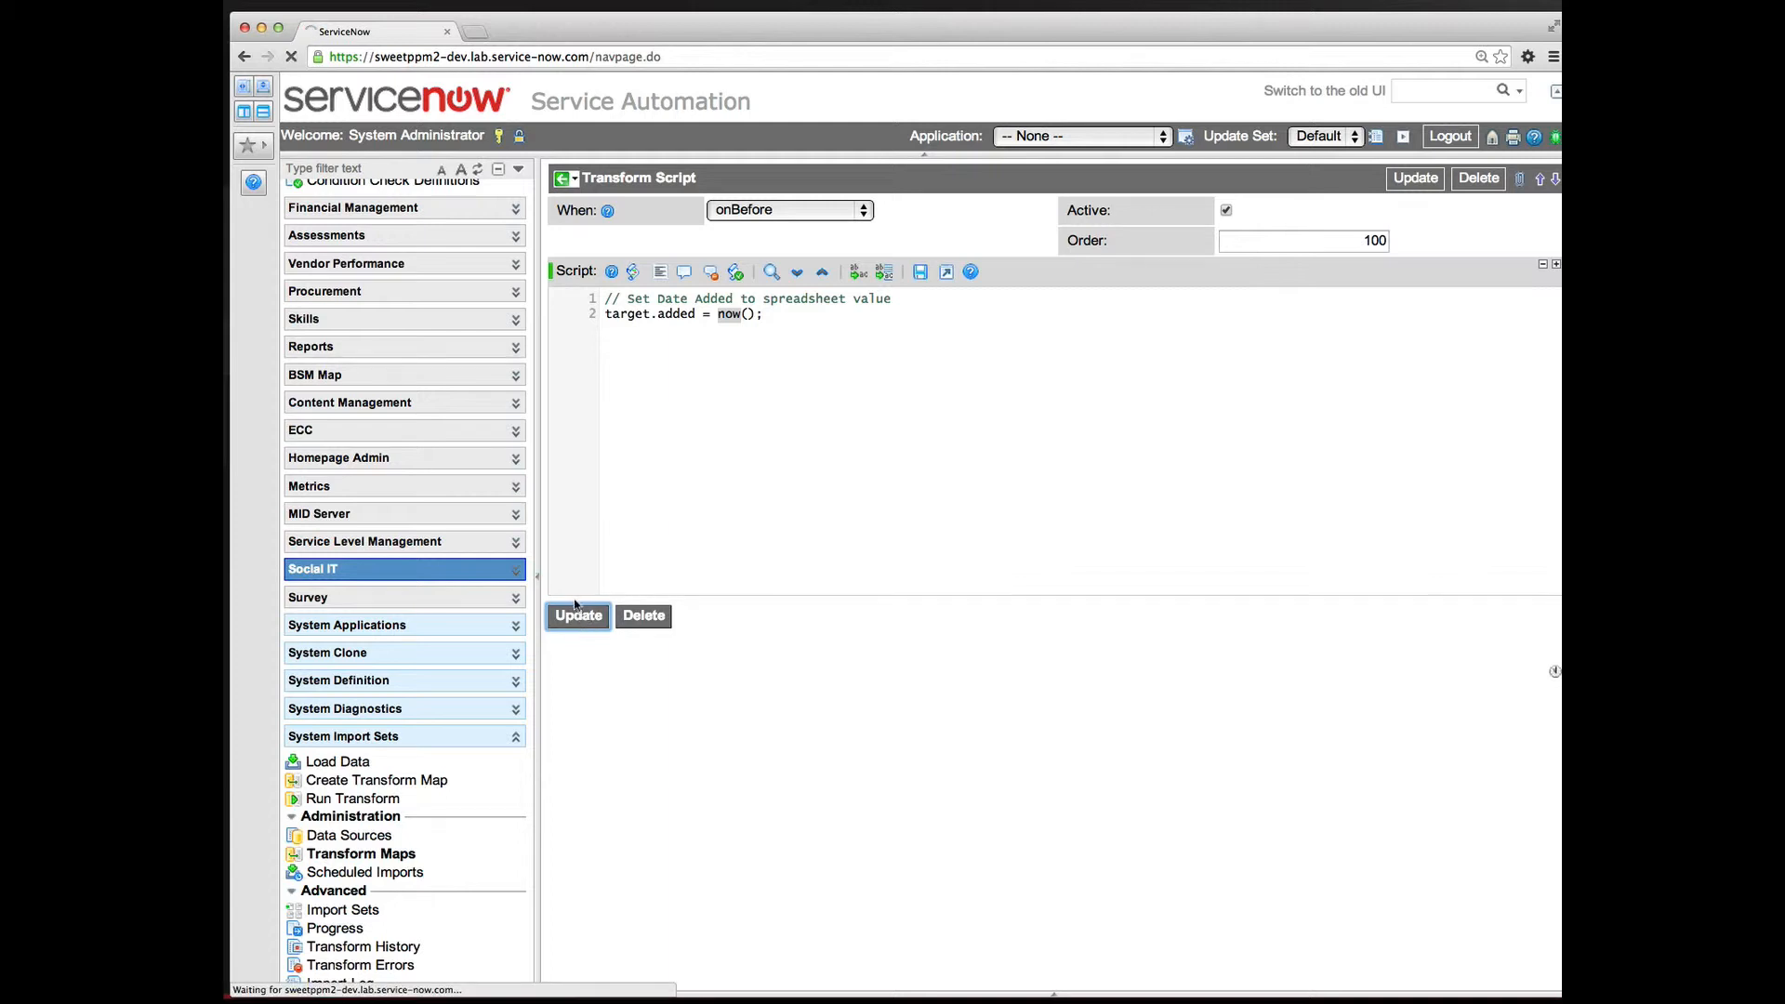
# Load for_contract_import.xls into the existing Covered Assets [u_covered_assets] import set table and open the Run Transform setup for it.
pyautogui.click(343, 762)
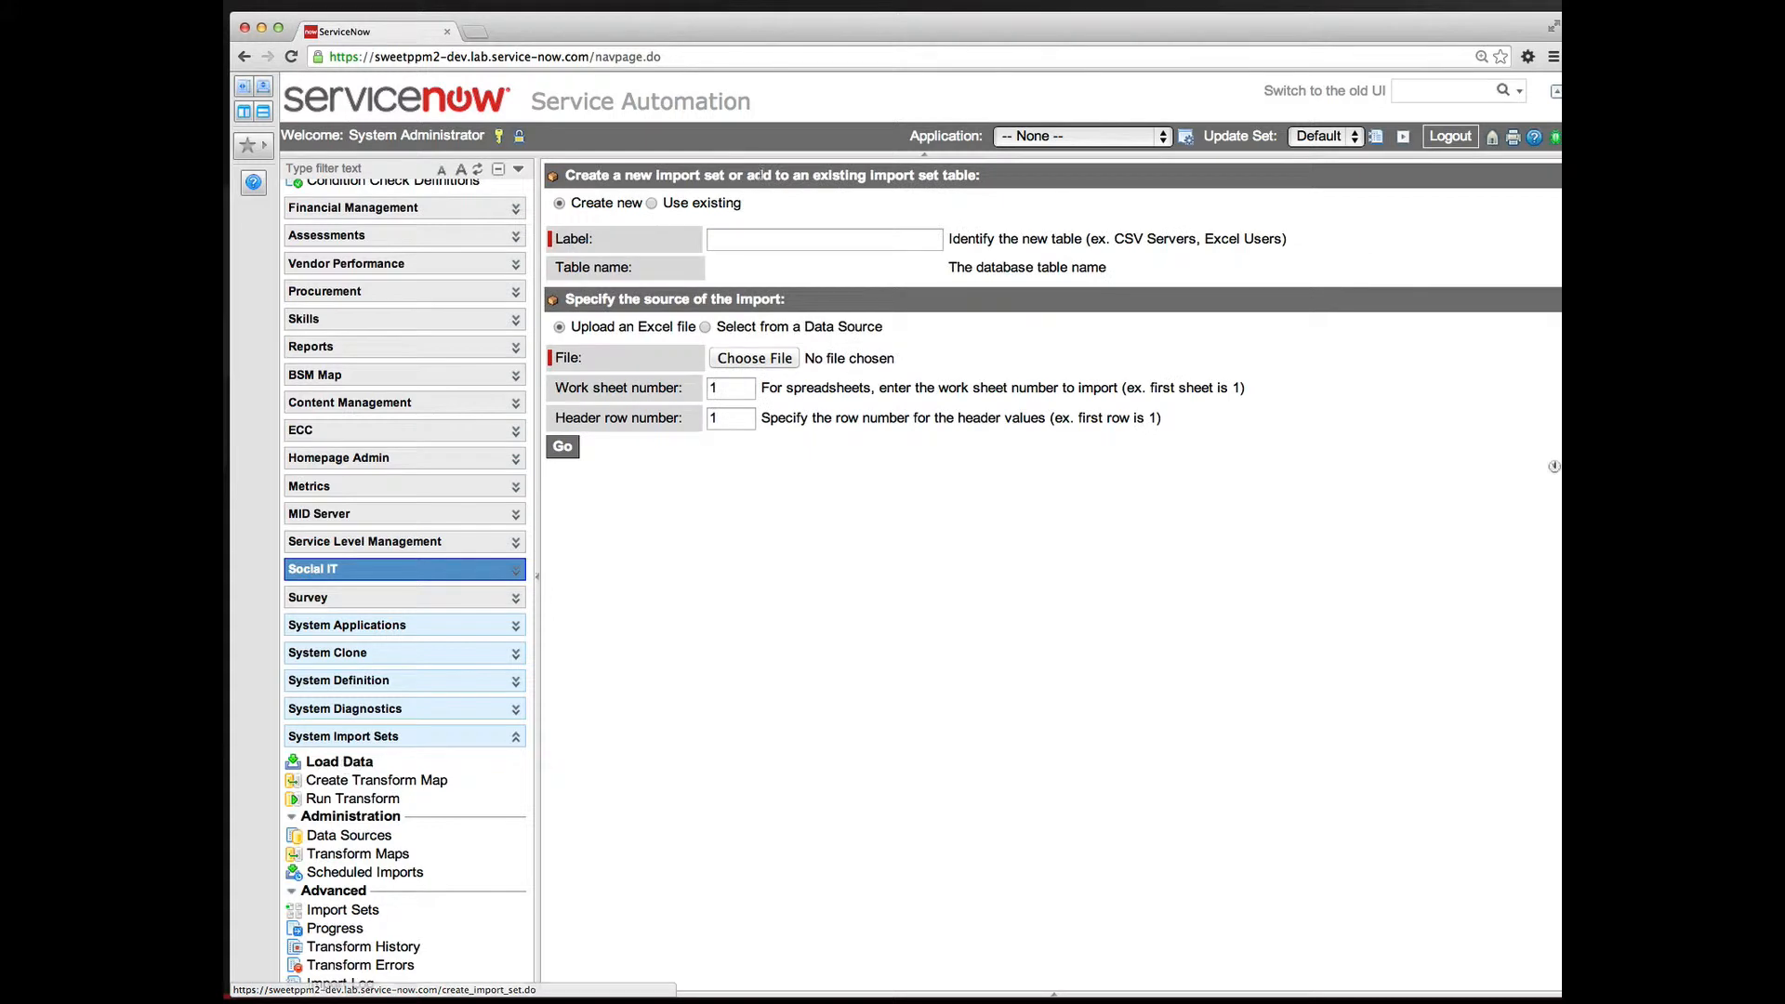
pyautogui.click(652, 204)
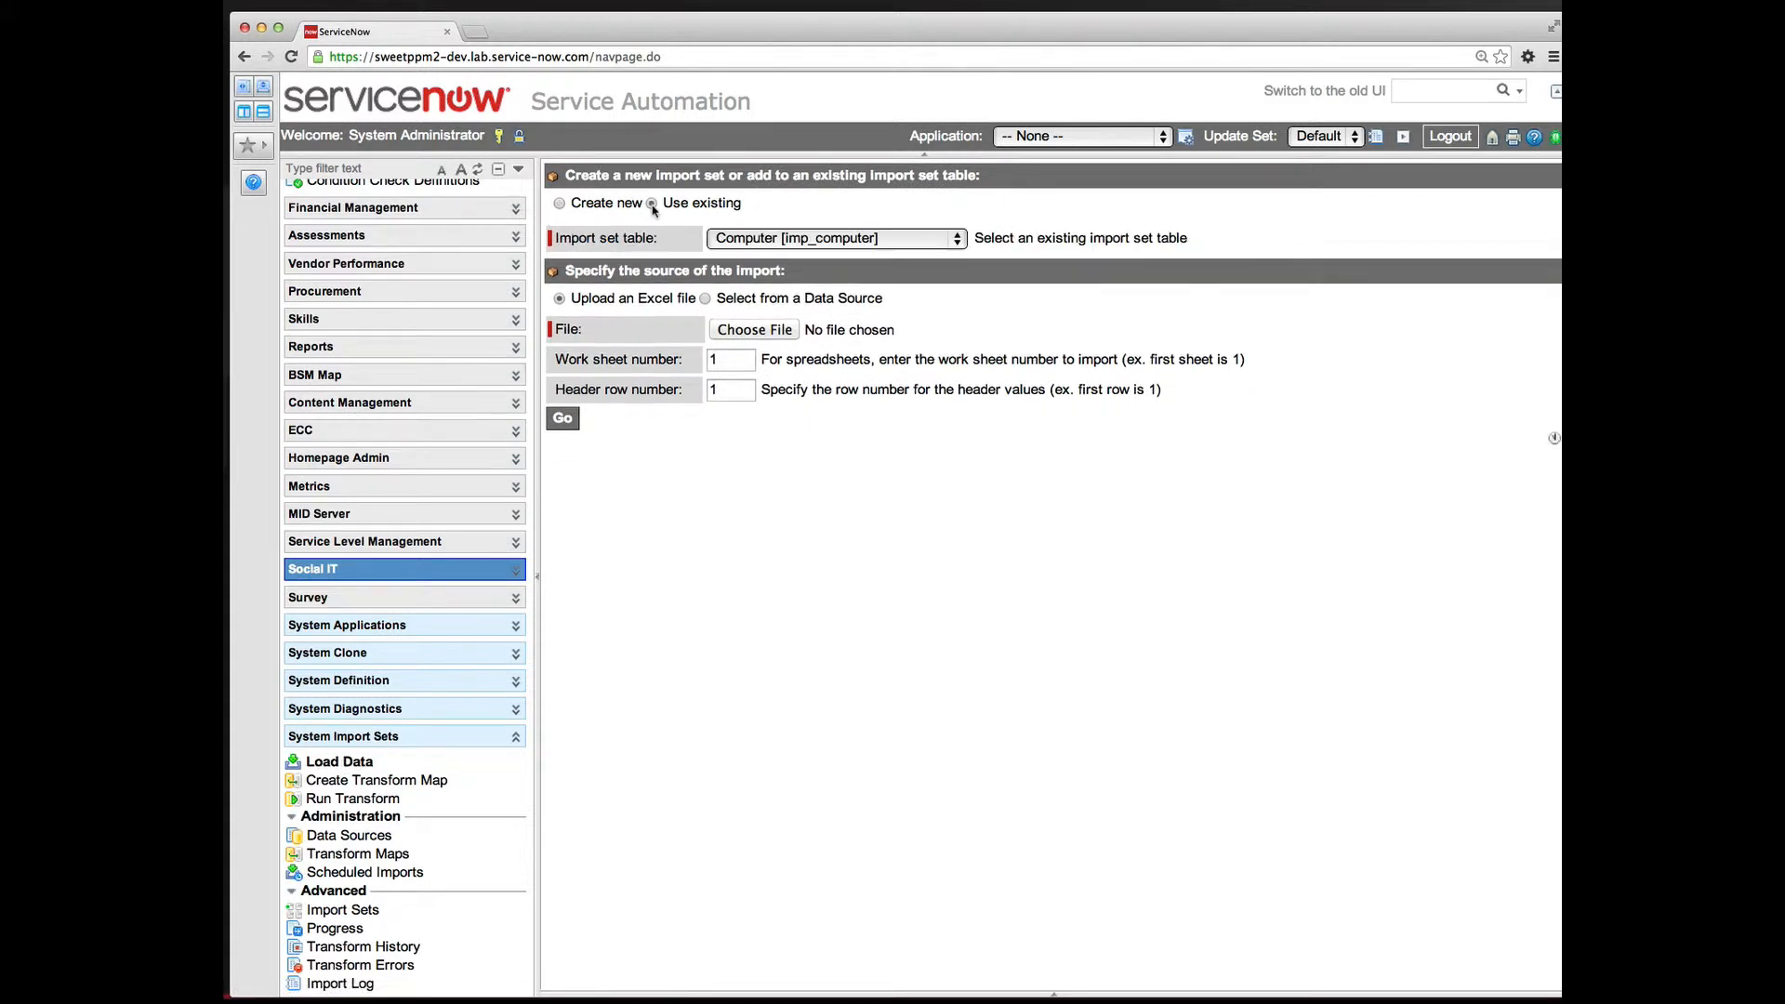
pyautogui.click(813, 240)
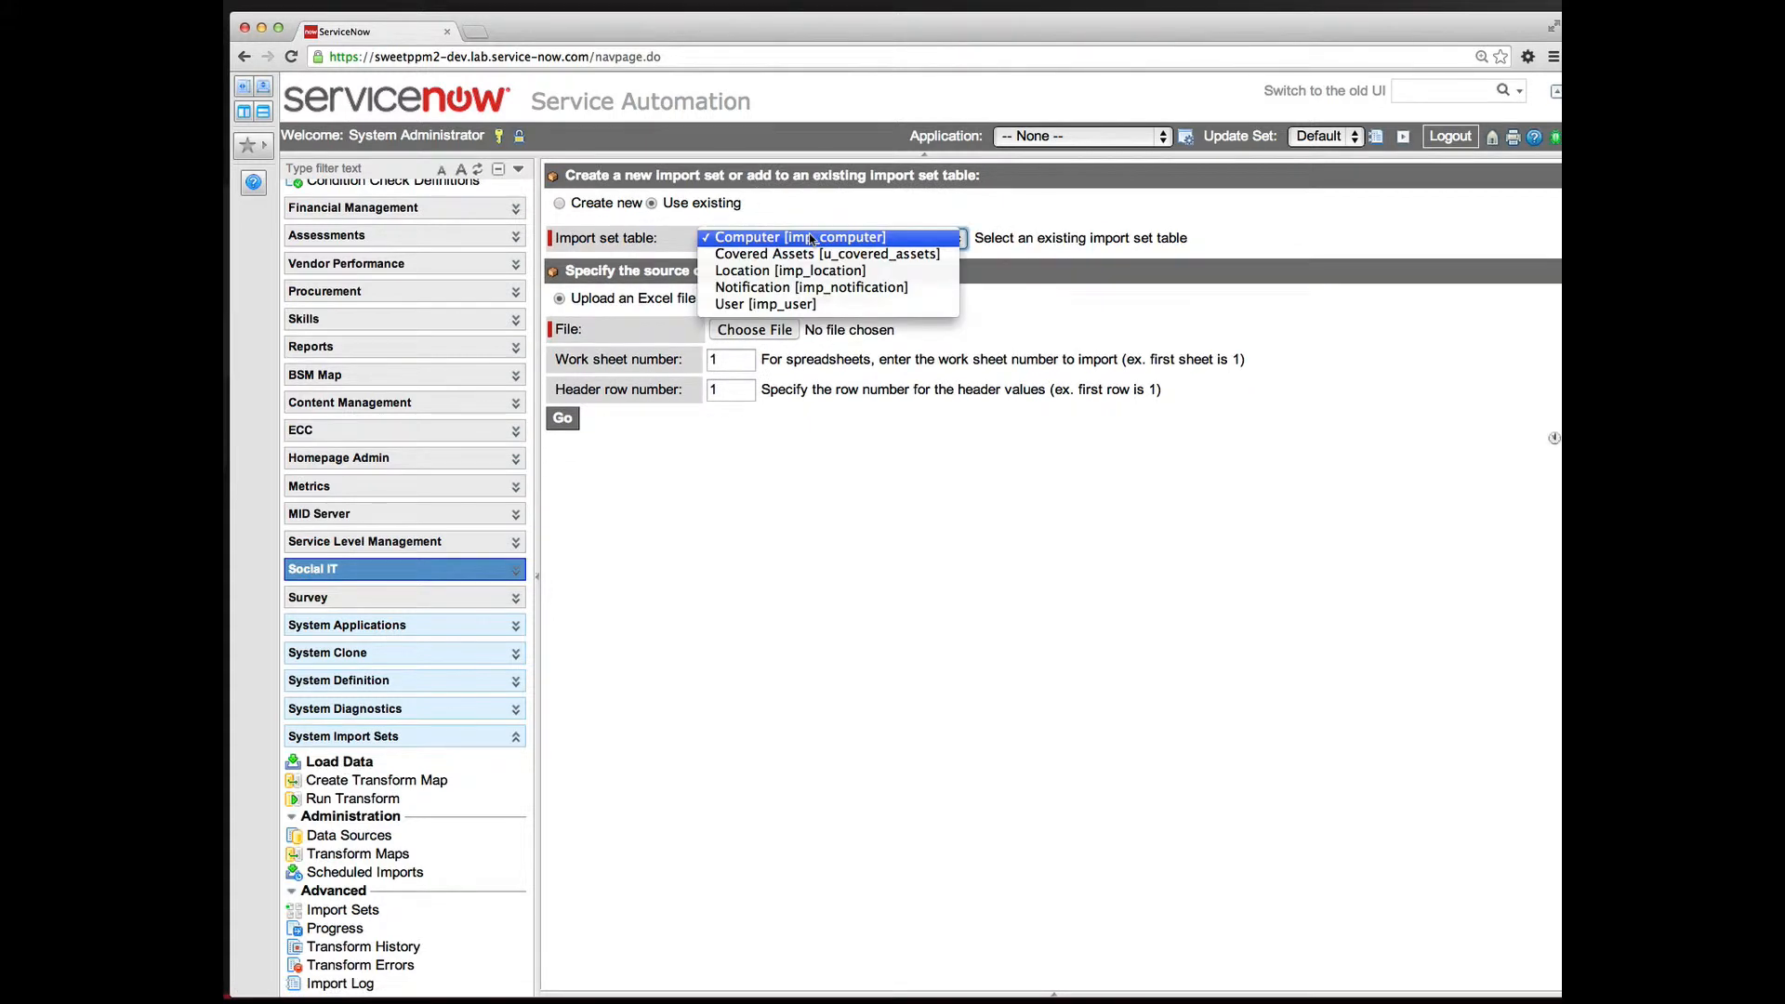
pyautogui.click(811, 253)
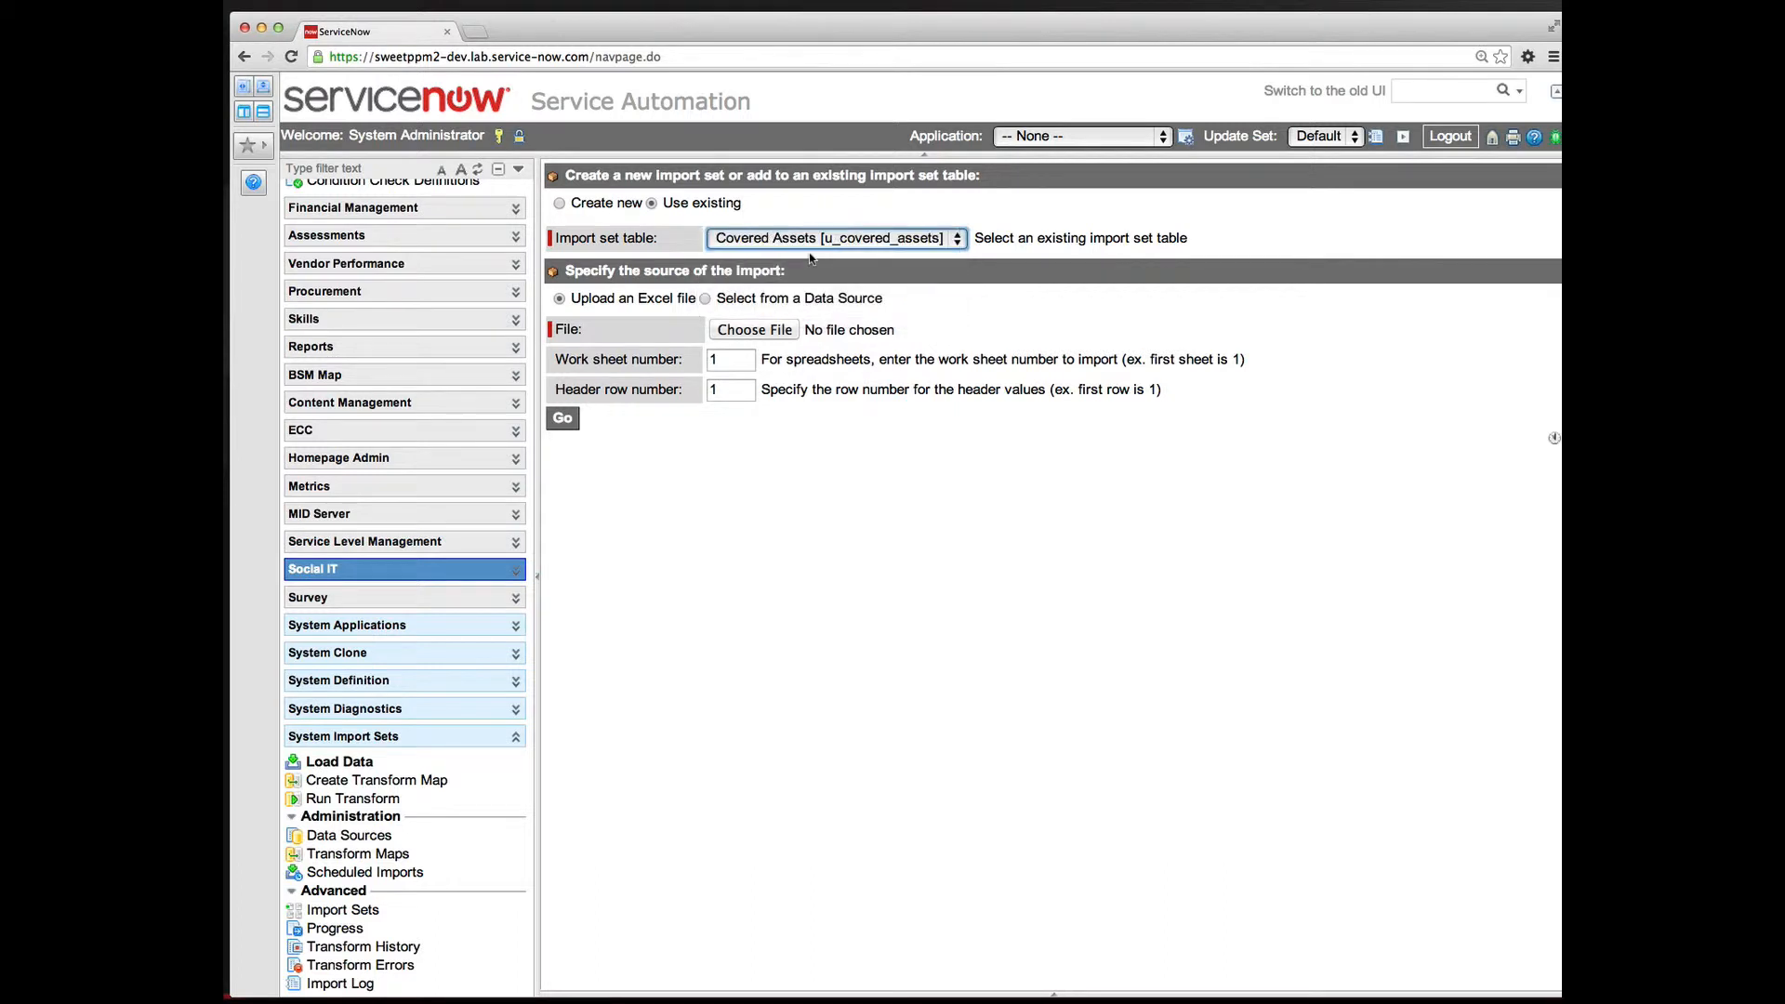
pyautogui.click(759, 330)
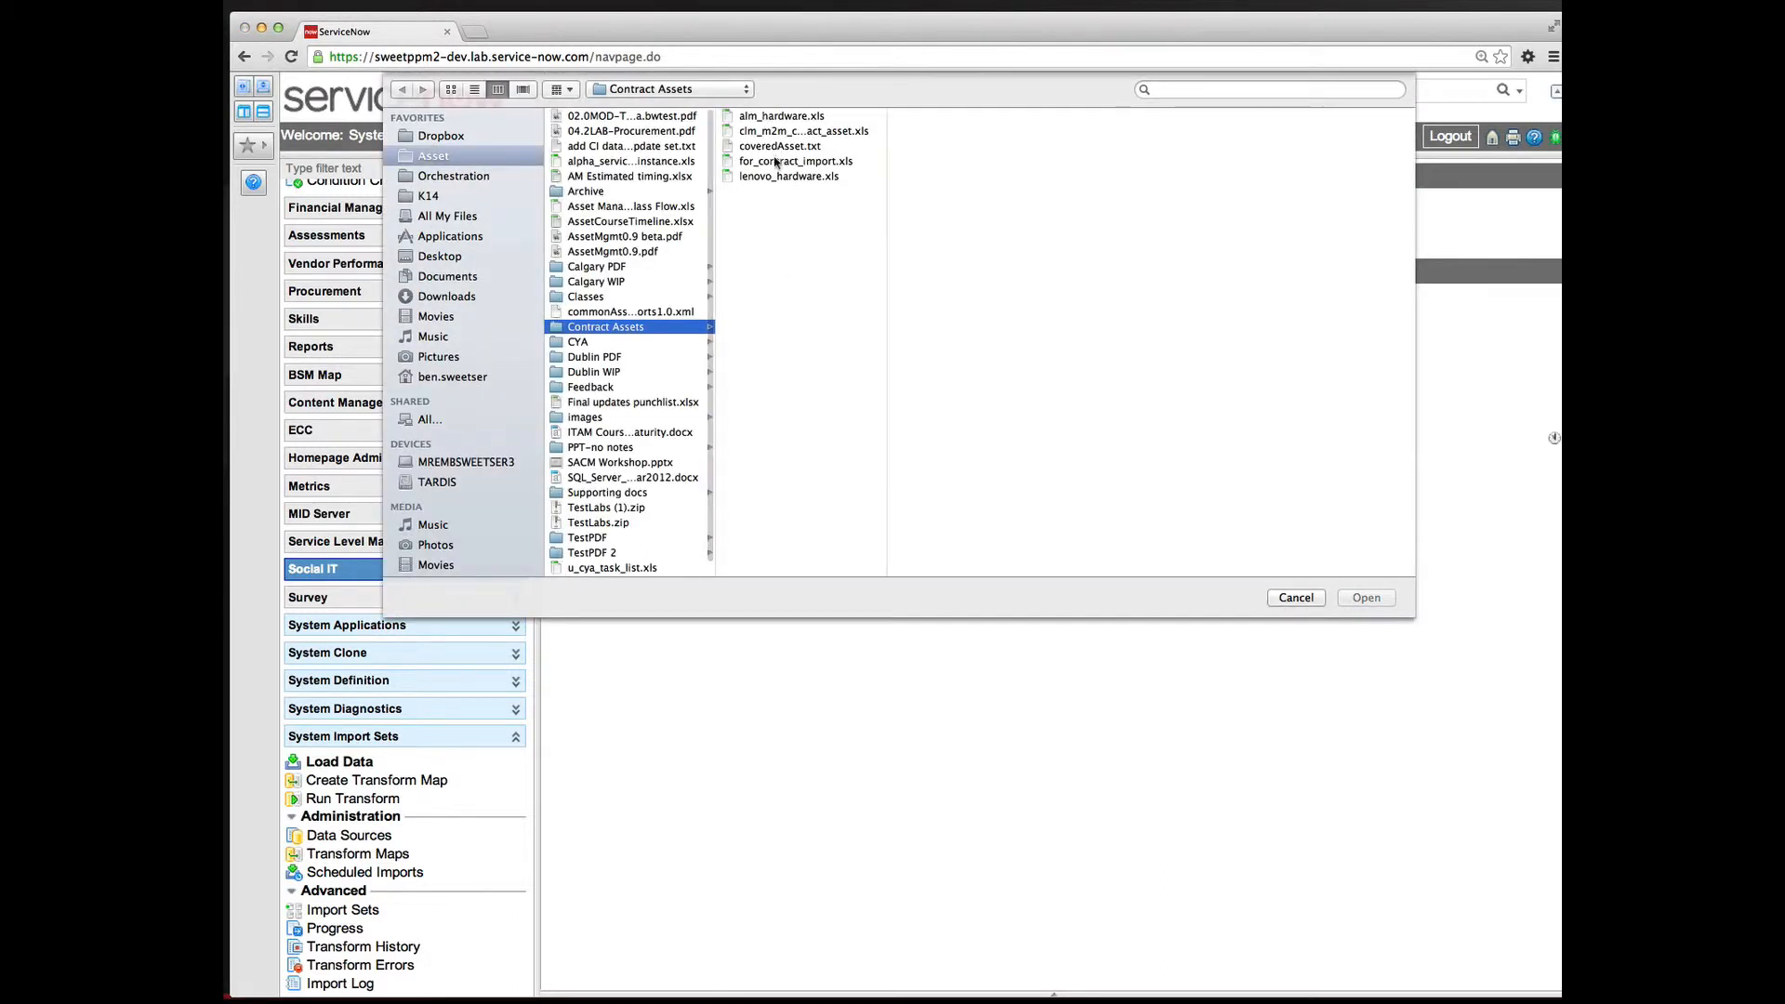
pyautogui.doubleClick(786, 161)
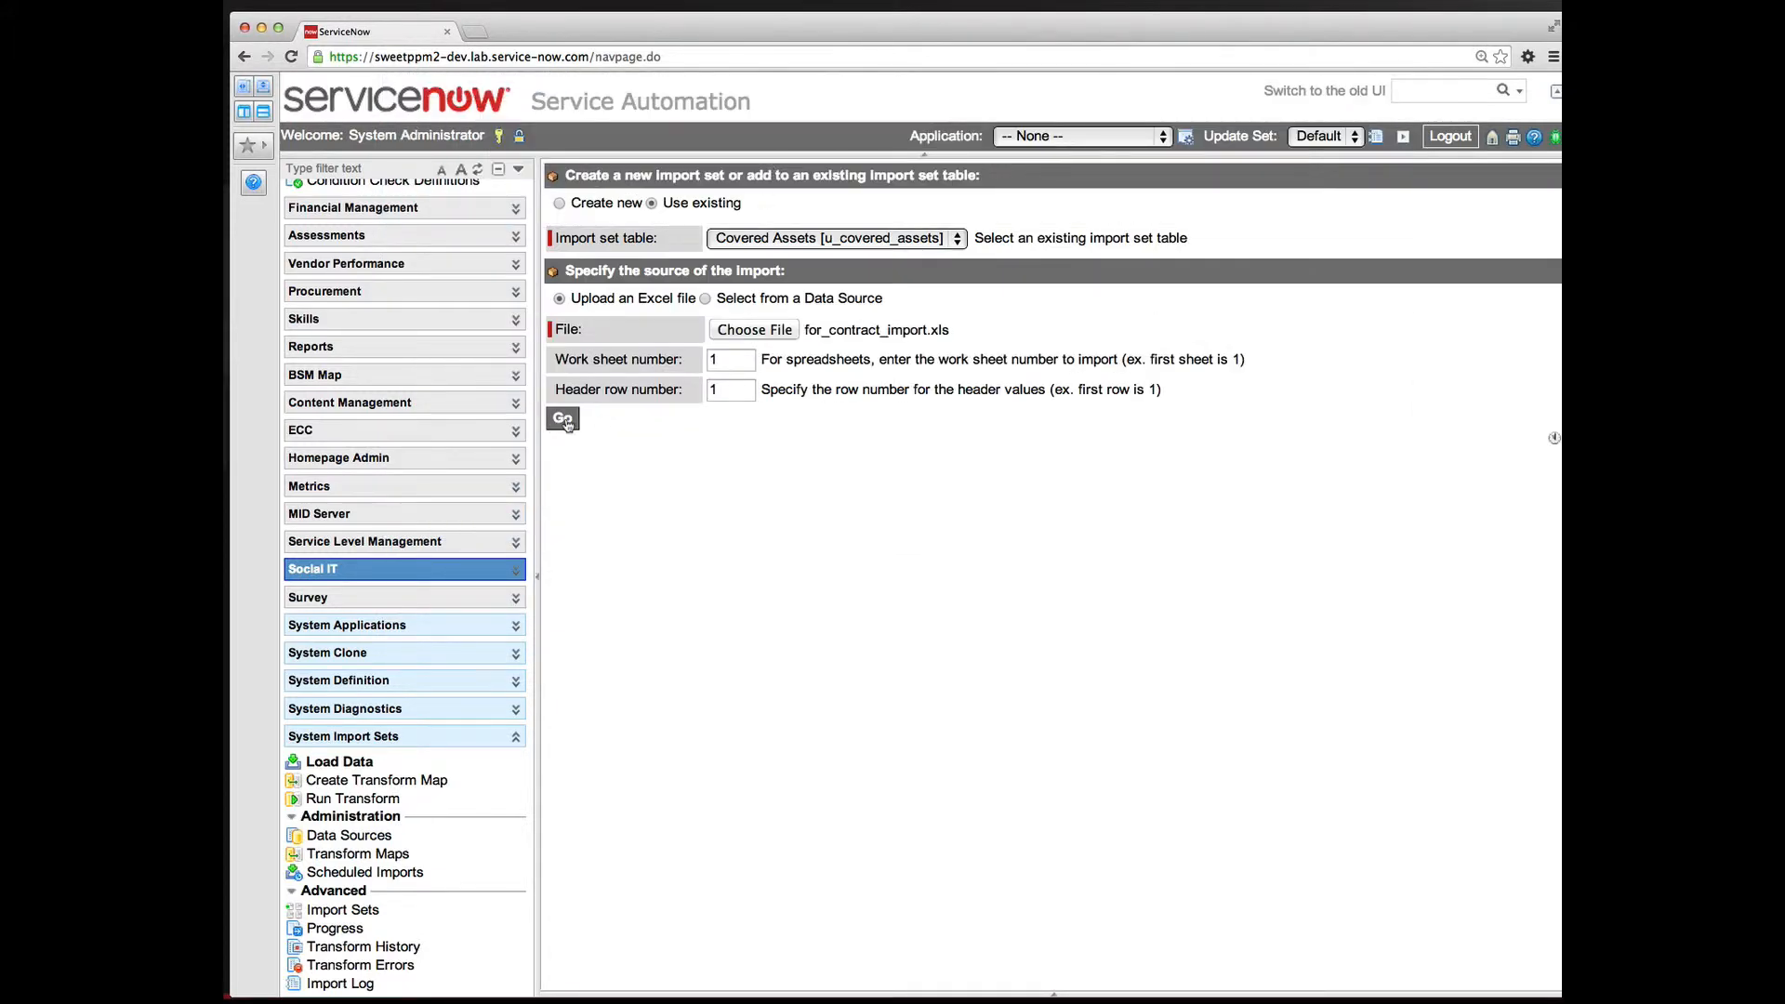
pyautogui.click(563, 419)
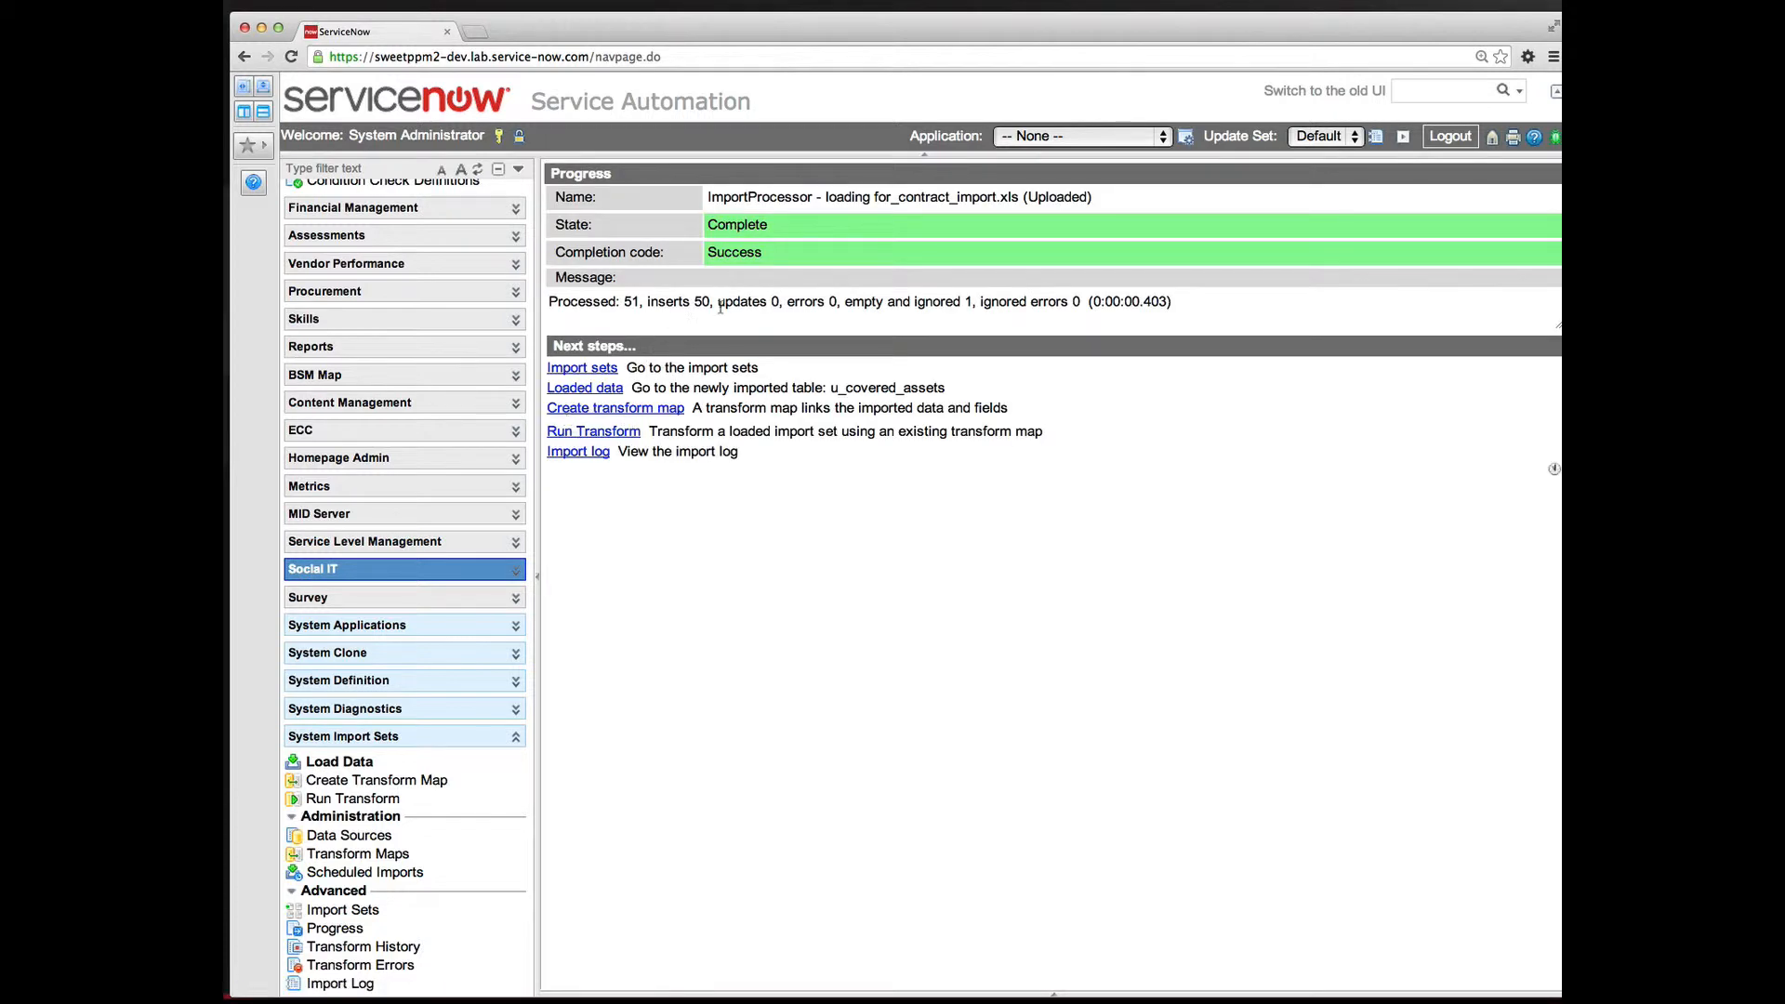
pyautogui.click(616, 431)
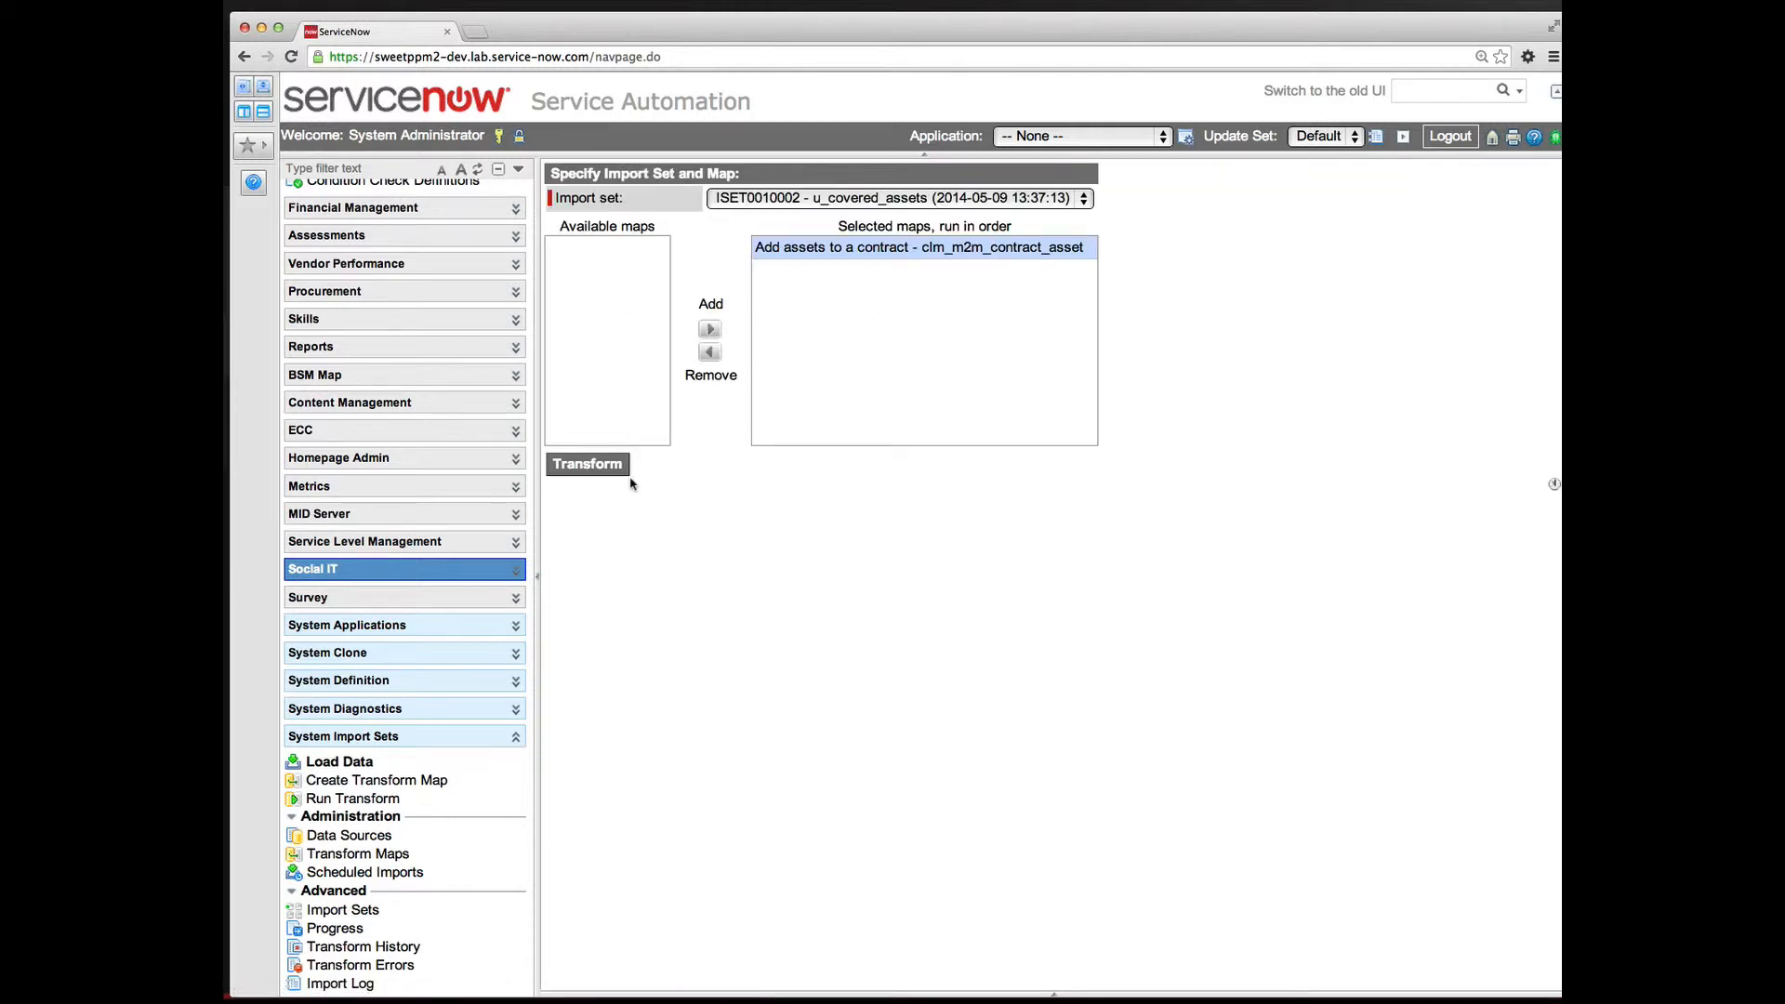
# Run the transform with the "Add assets to a contract" map, then reopen the Lenovo Hardware Lease Contract from the contract Leases list.
pyautogui.click(598, 469)
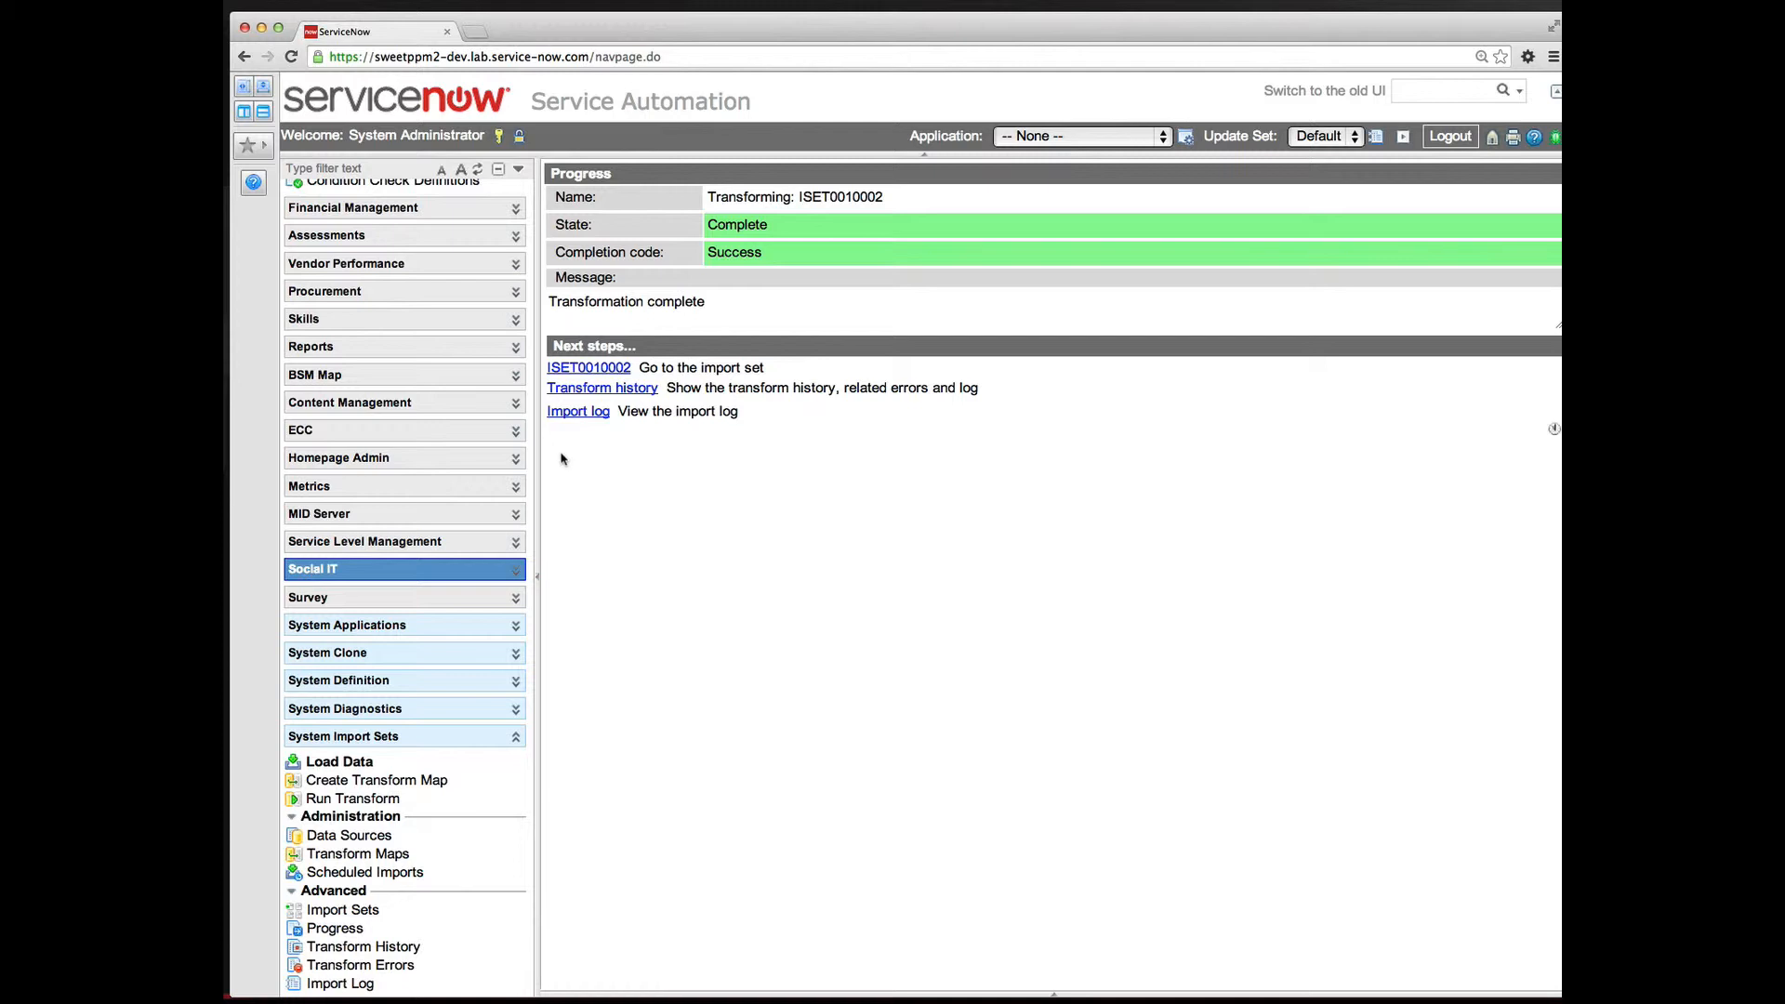
pyautogui.scroll(5, 445, 413)
pyautogui.scroll(3, 445, 413)
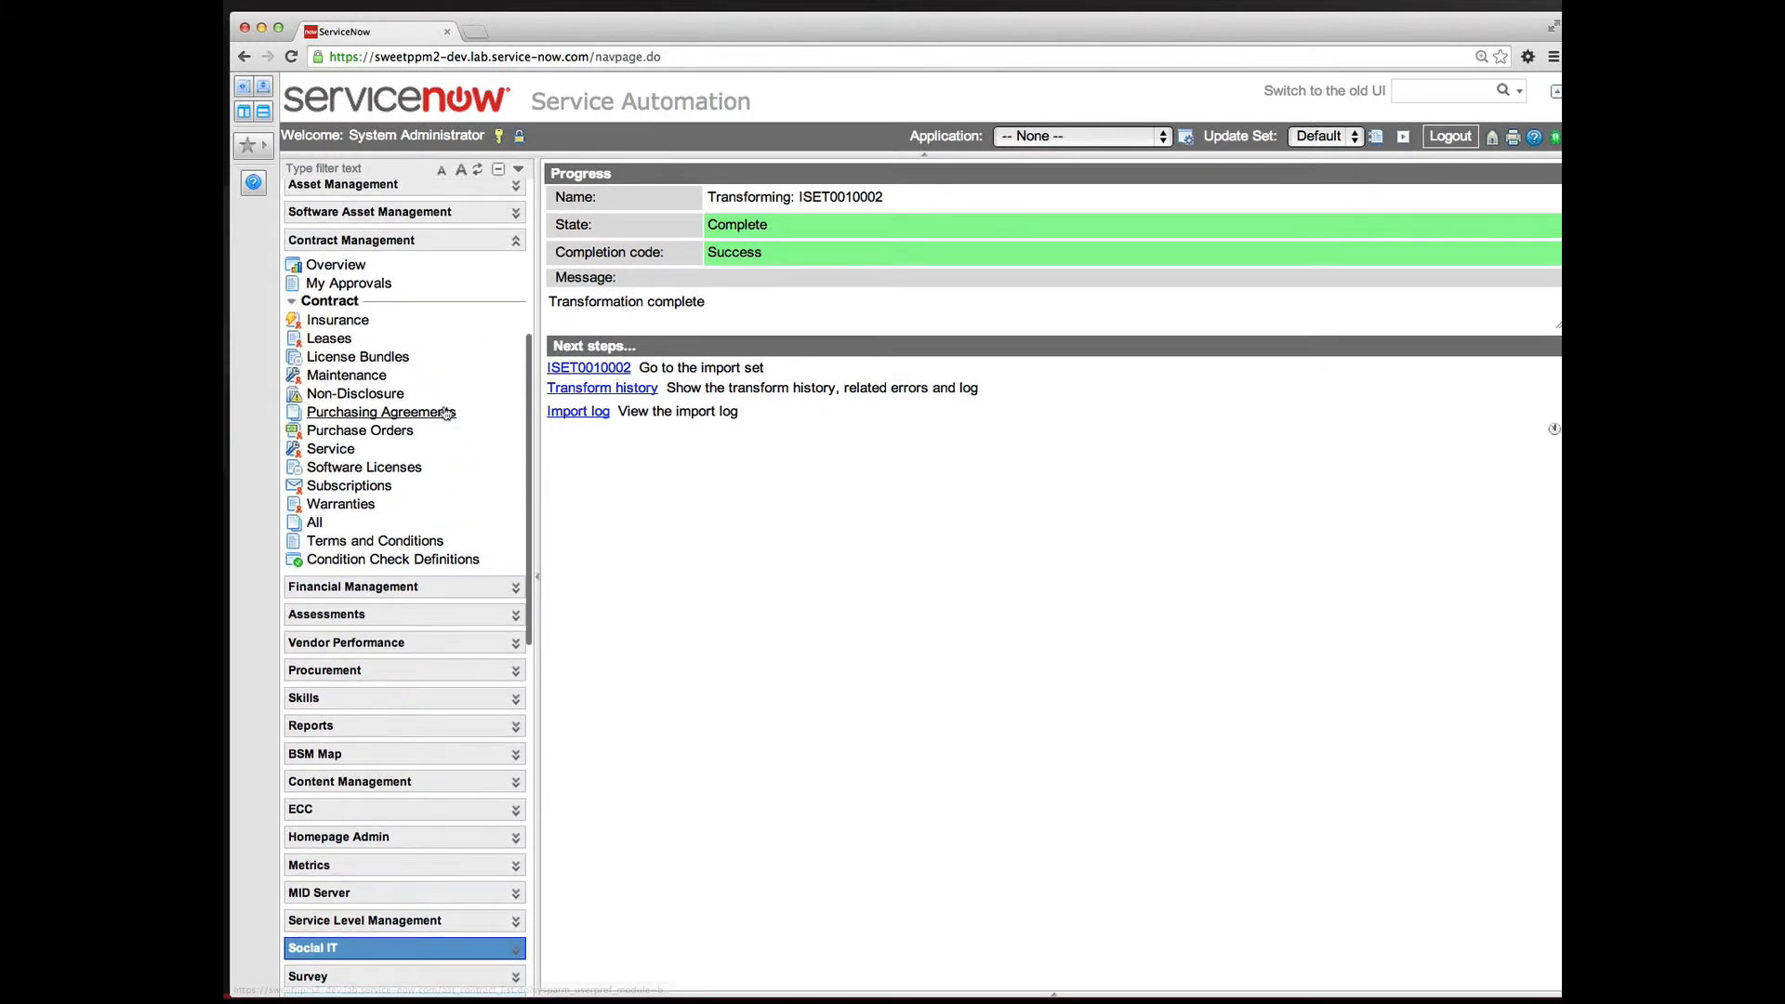
pyautogui.click(331, 339)
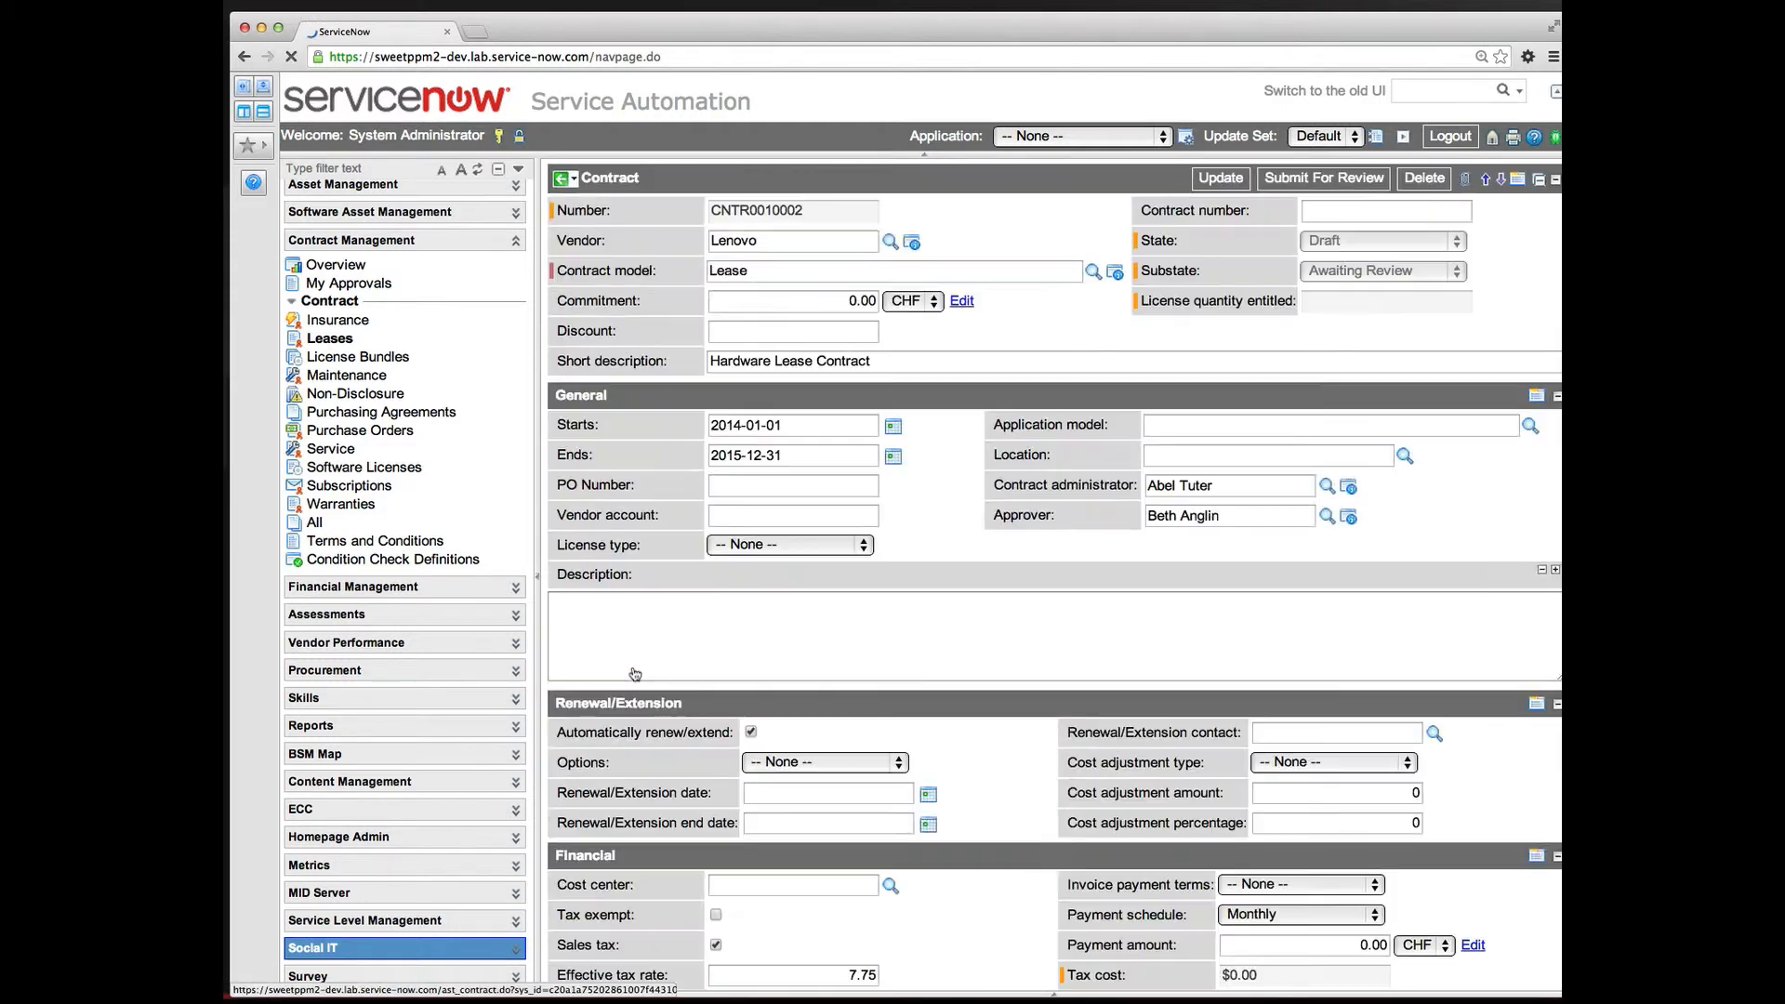
# Examine the lease contract's Assets Covered list, checking the Date added value of each reimported Lenovo asset.
pyautogui.scroll(-5, 699, 779)
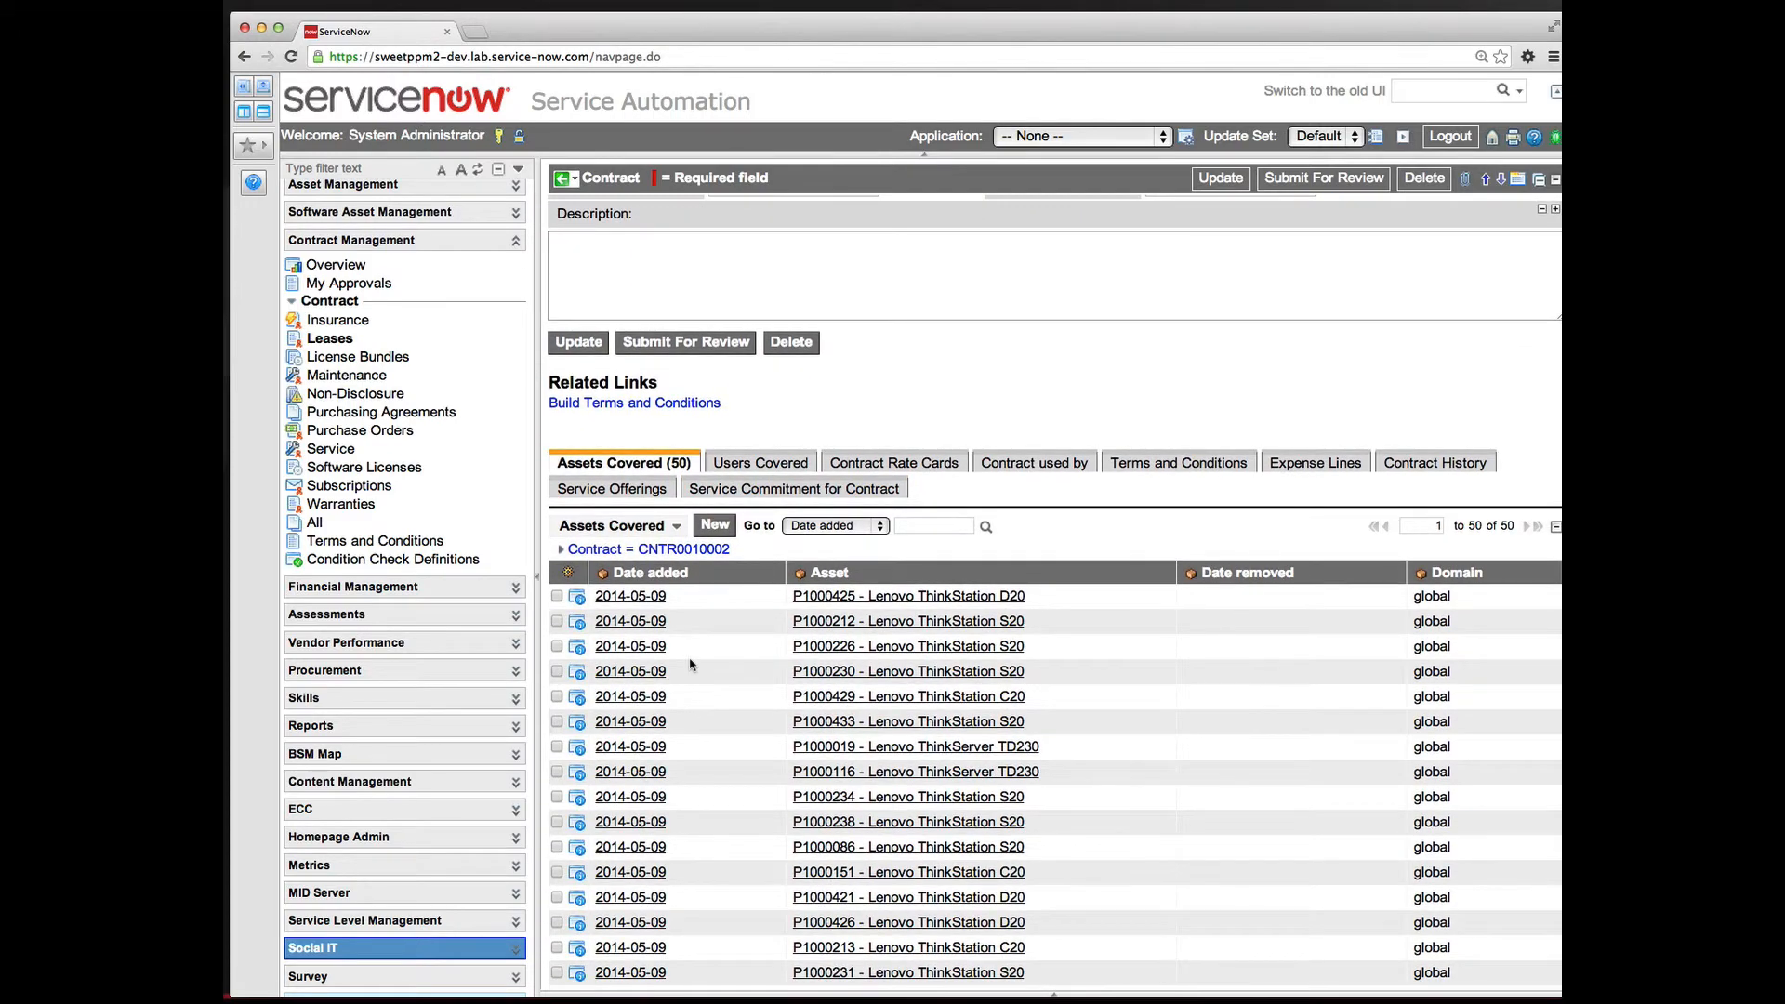
pyautogui.scroll(-6, 690, 659)
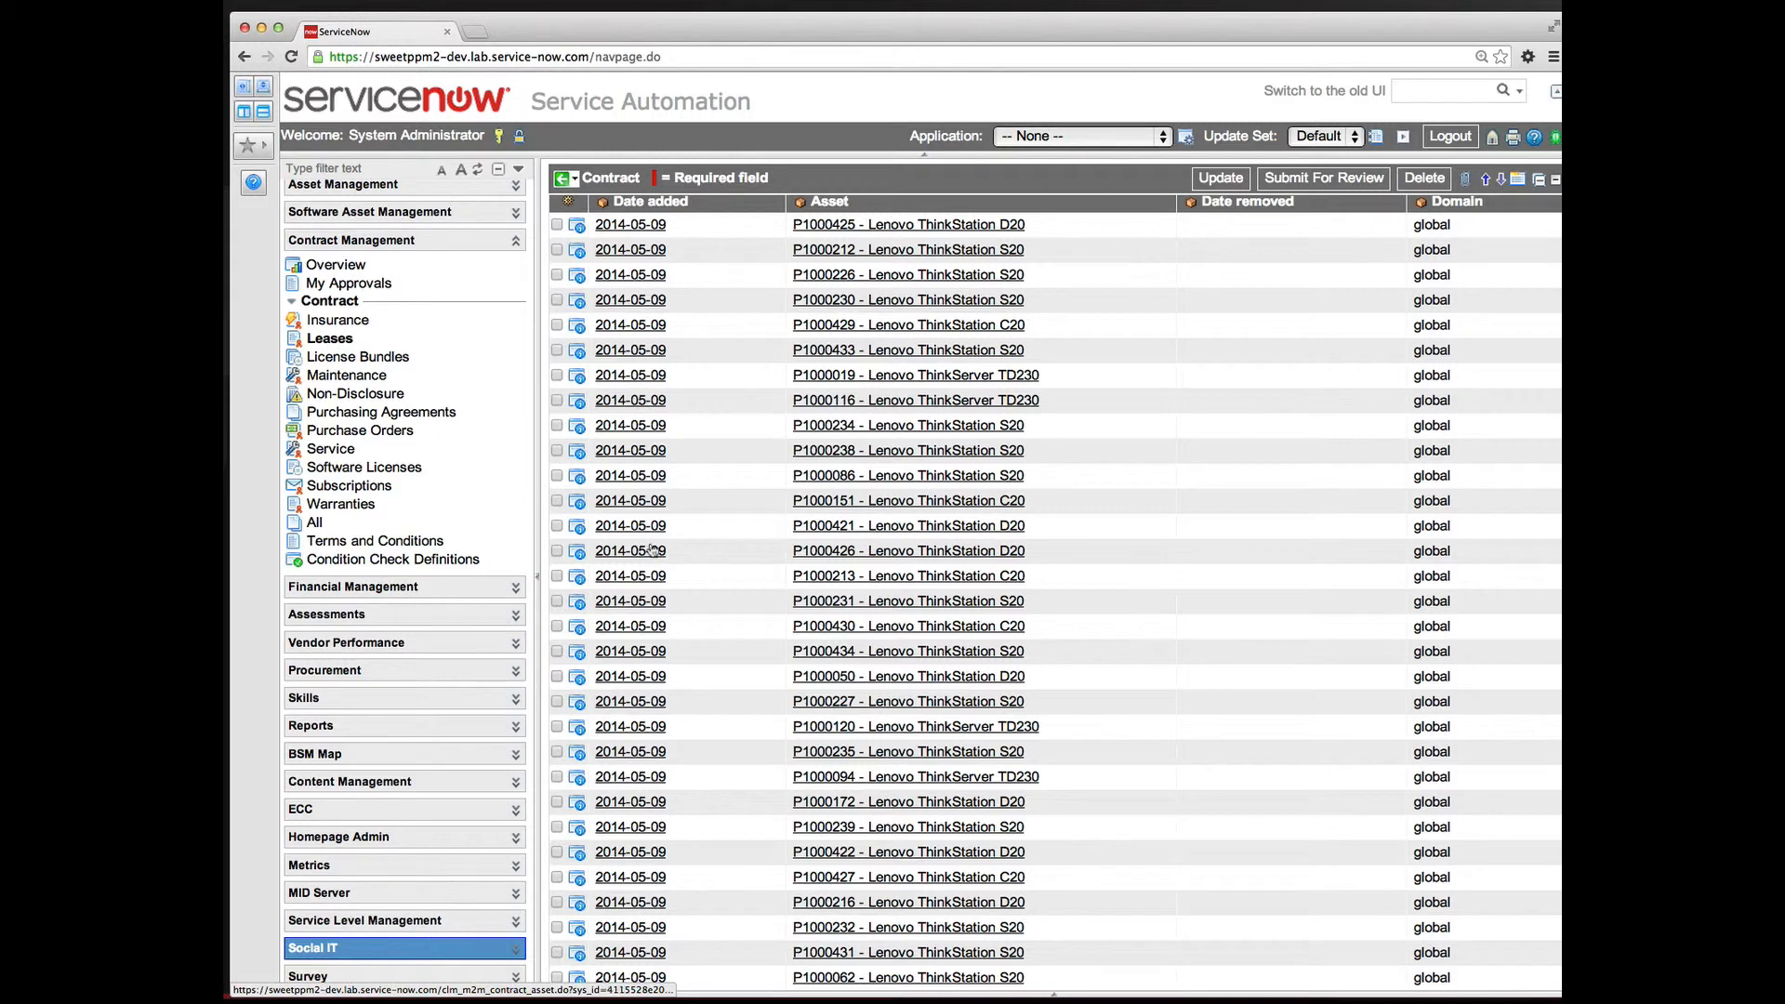
pyautogui.scroll(-1, 633, 369)
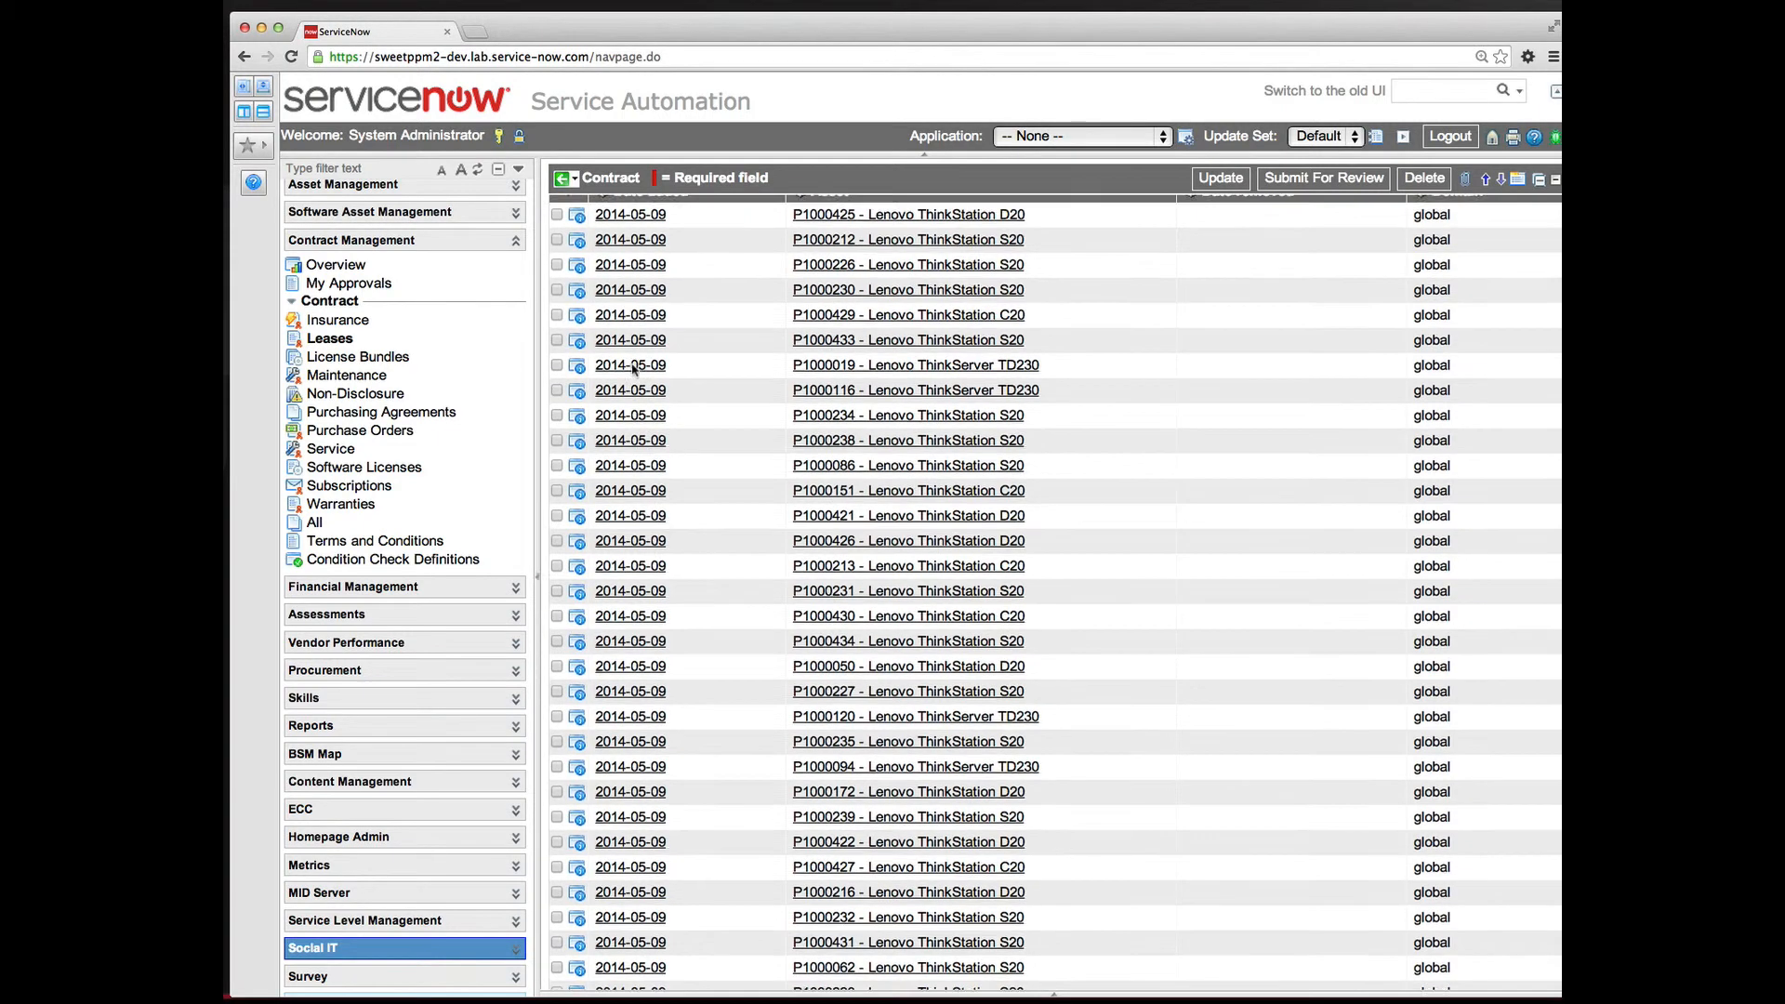
pyautogui.scroll(-2, 633, 369)
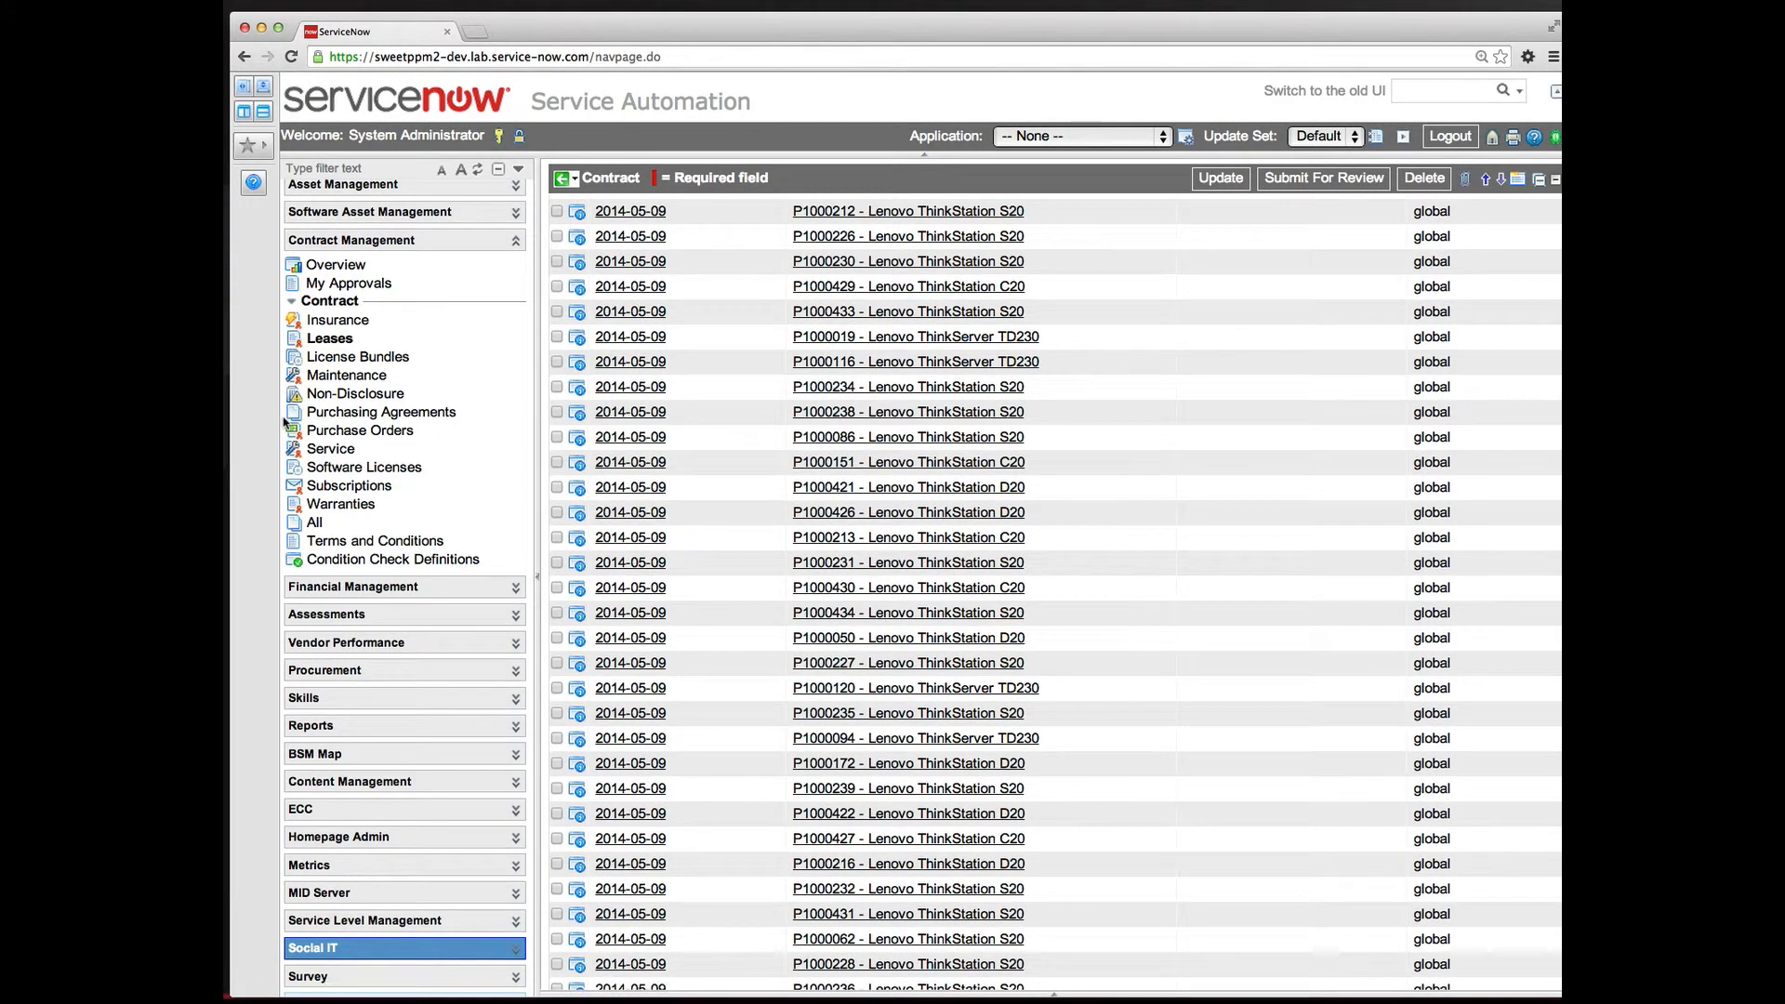
pyautogui.press('super+Tab')
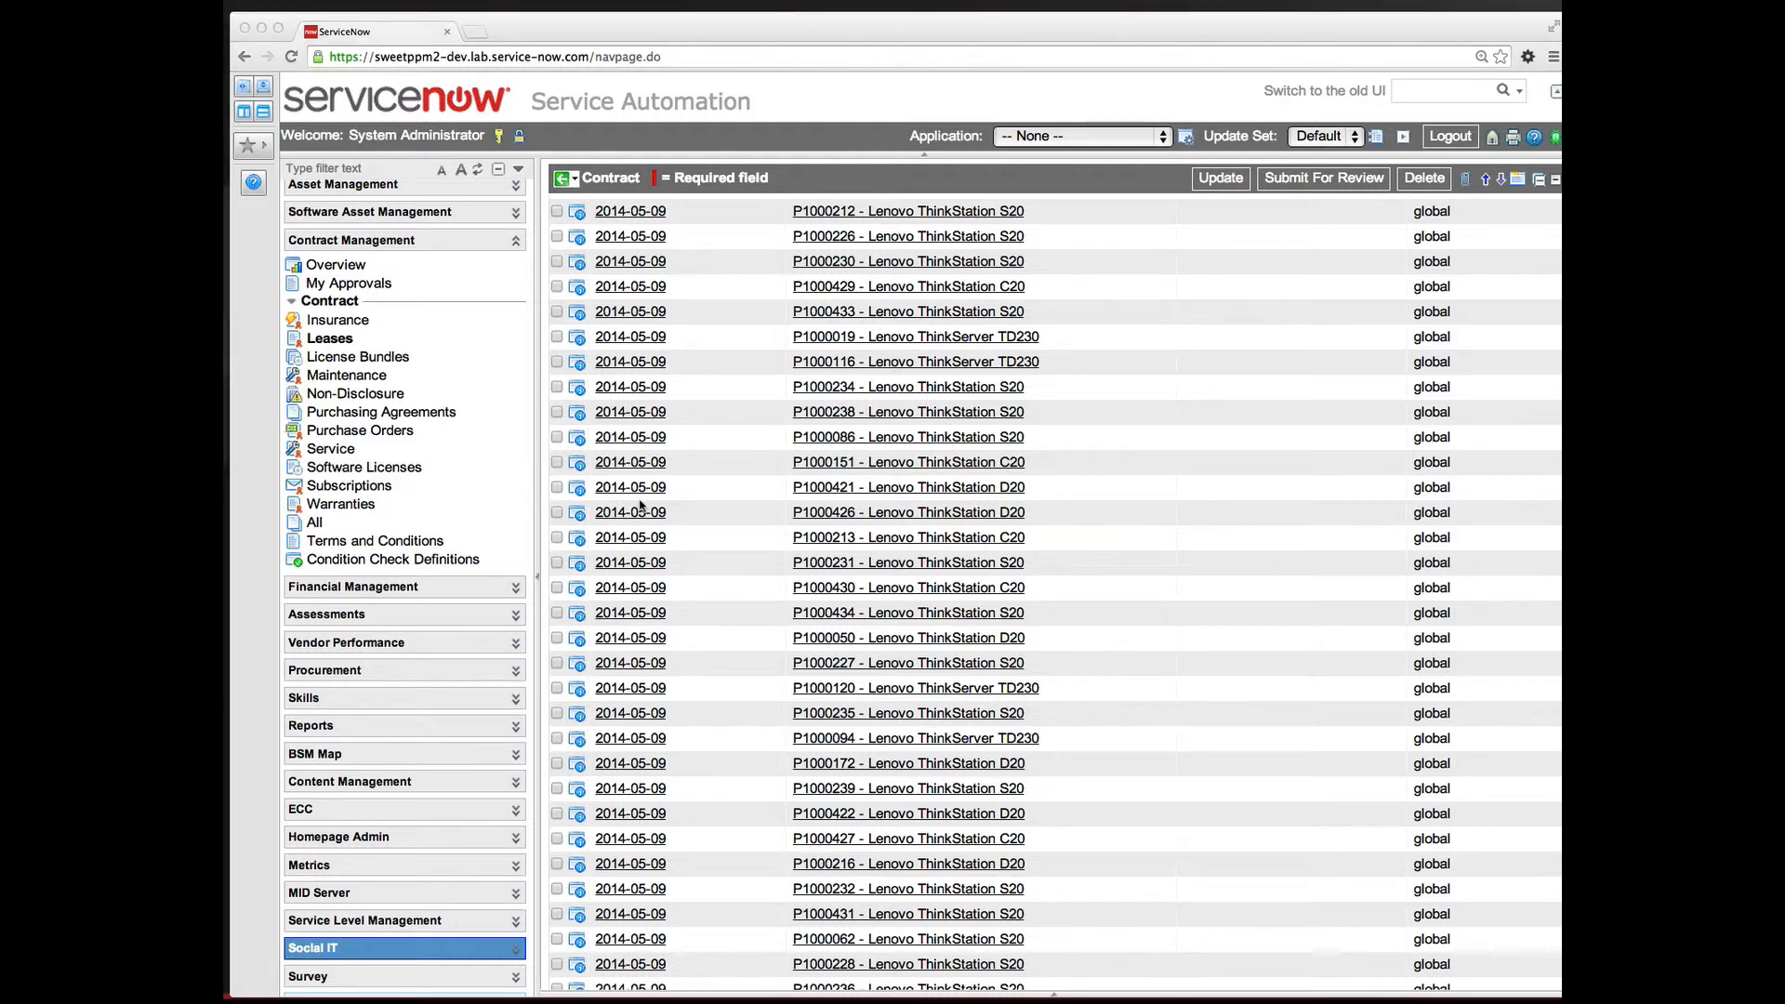
pyautogui.scroll(2, 736, 389)
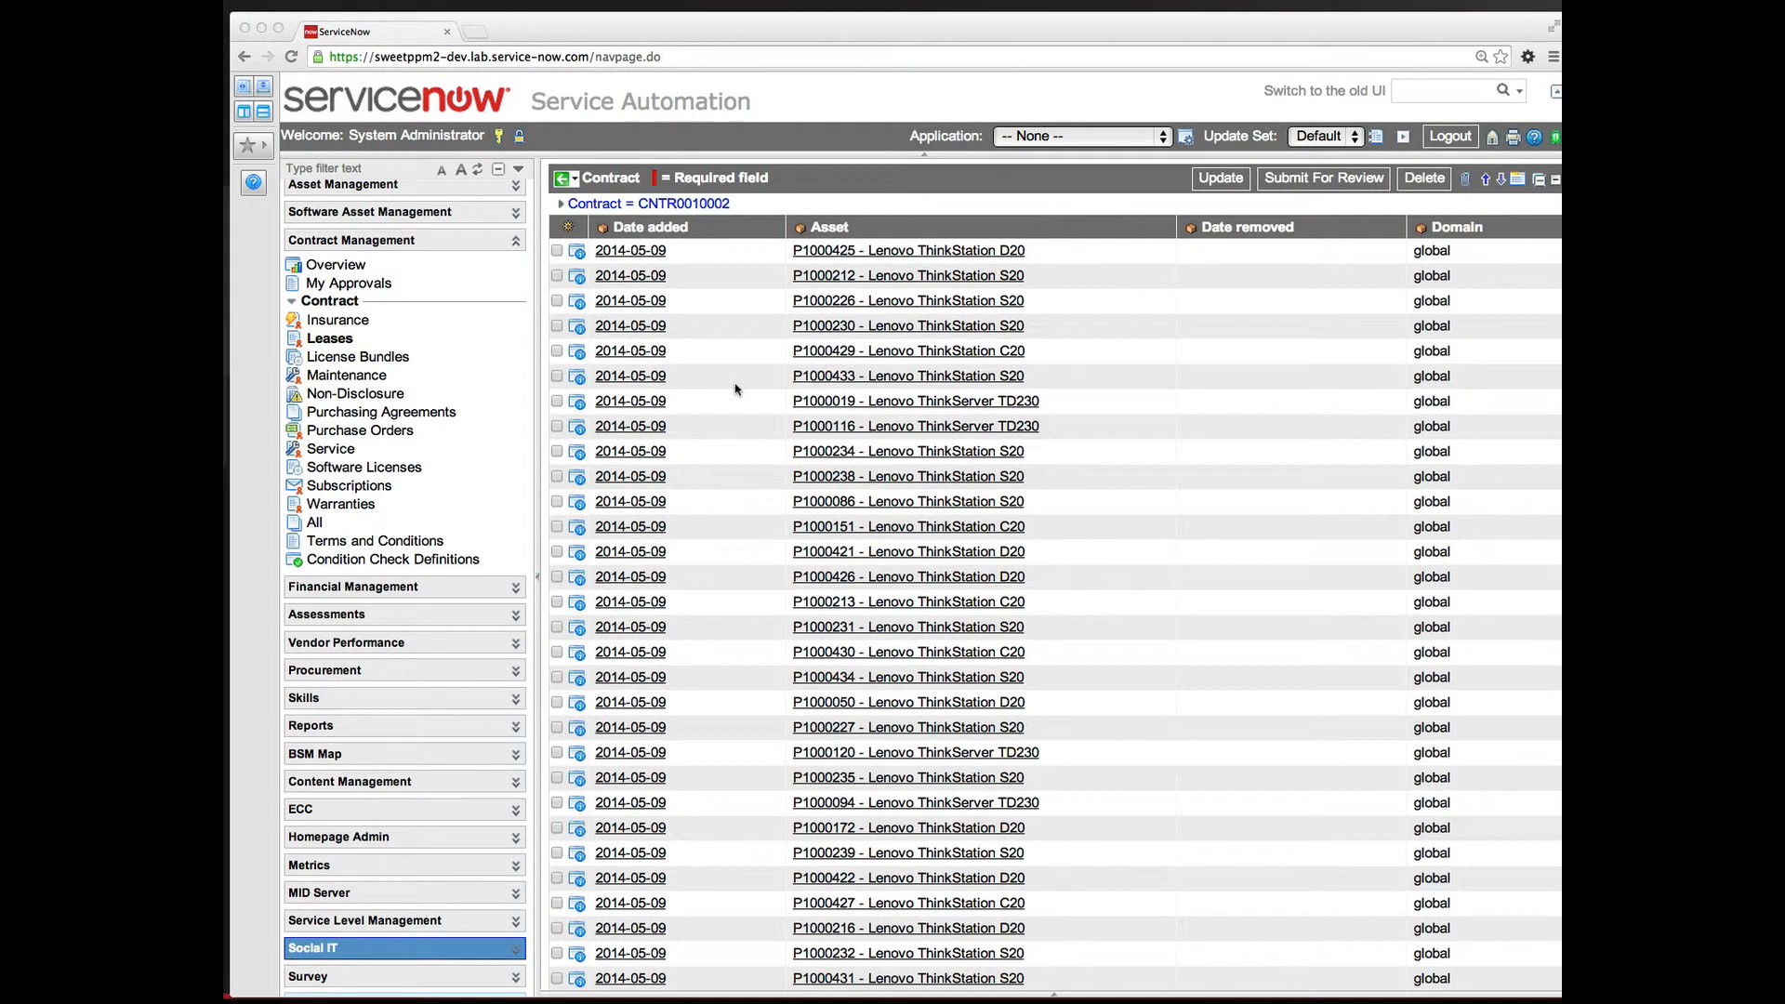